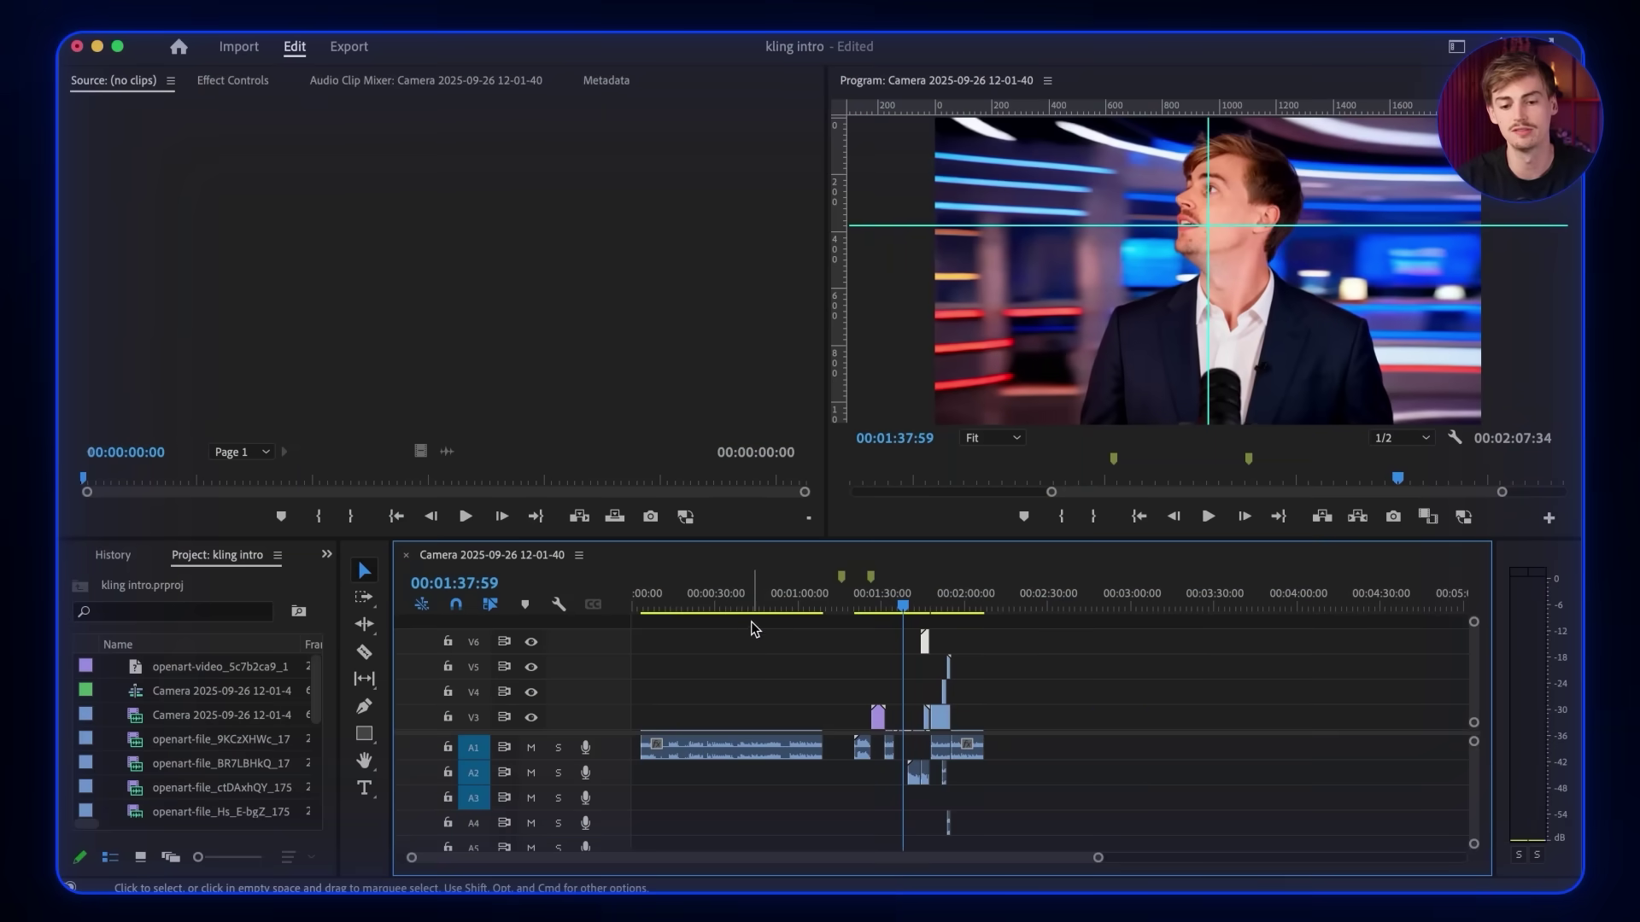
# Review the giant-hand image generations in OpenArt along with their prompt and image references.
pyautogui.click(740, 608)
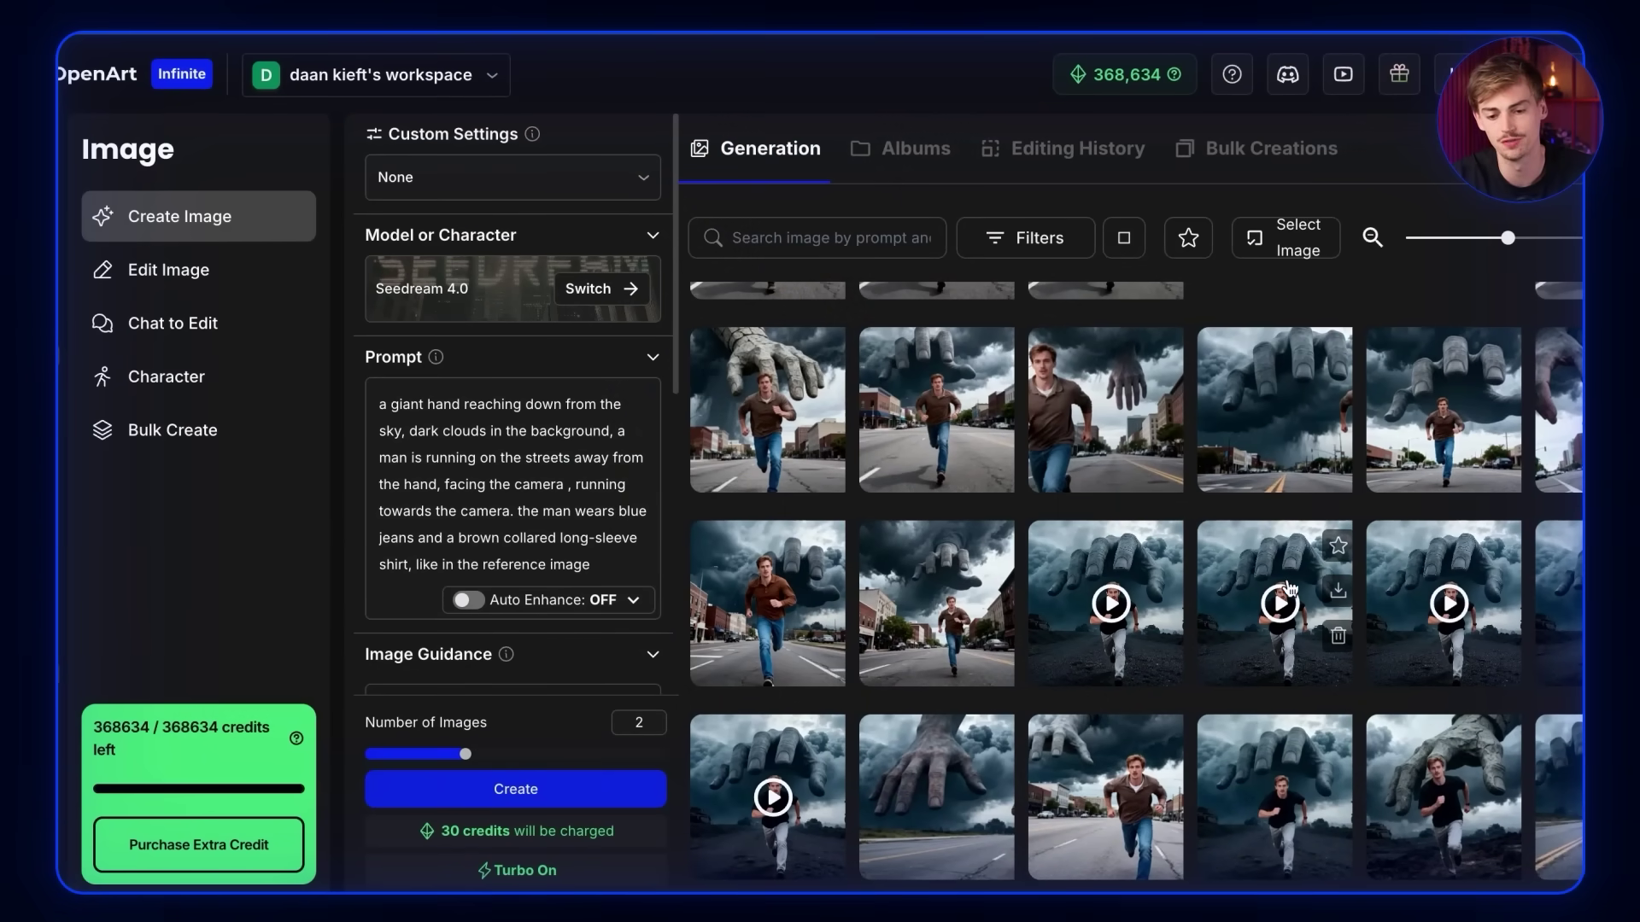
pyautogui.scroll(-1, 1061, 466)
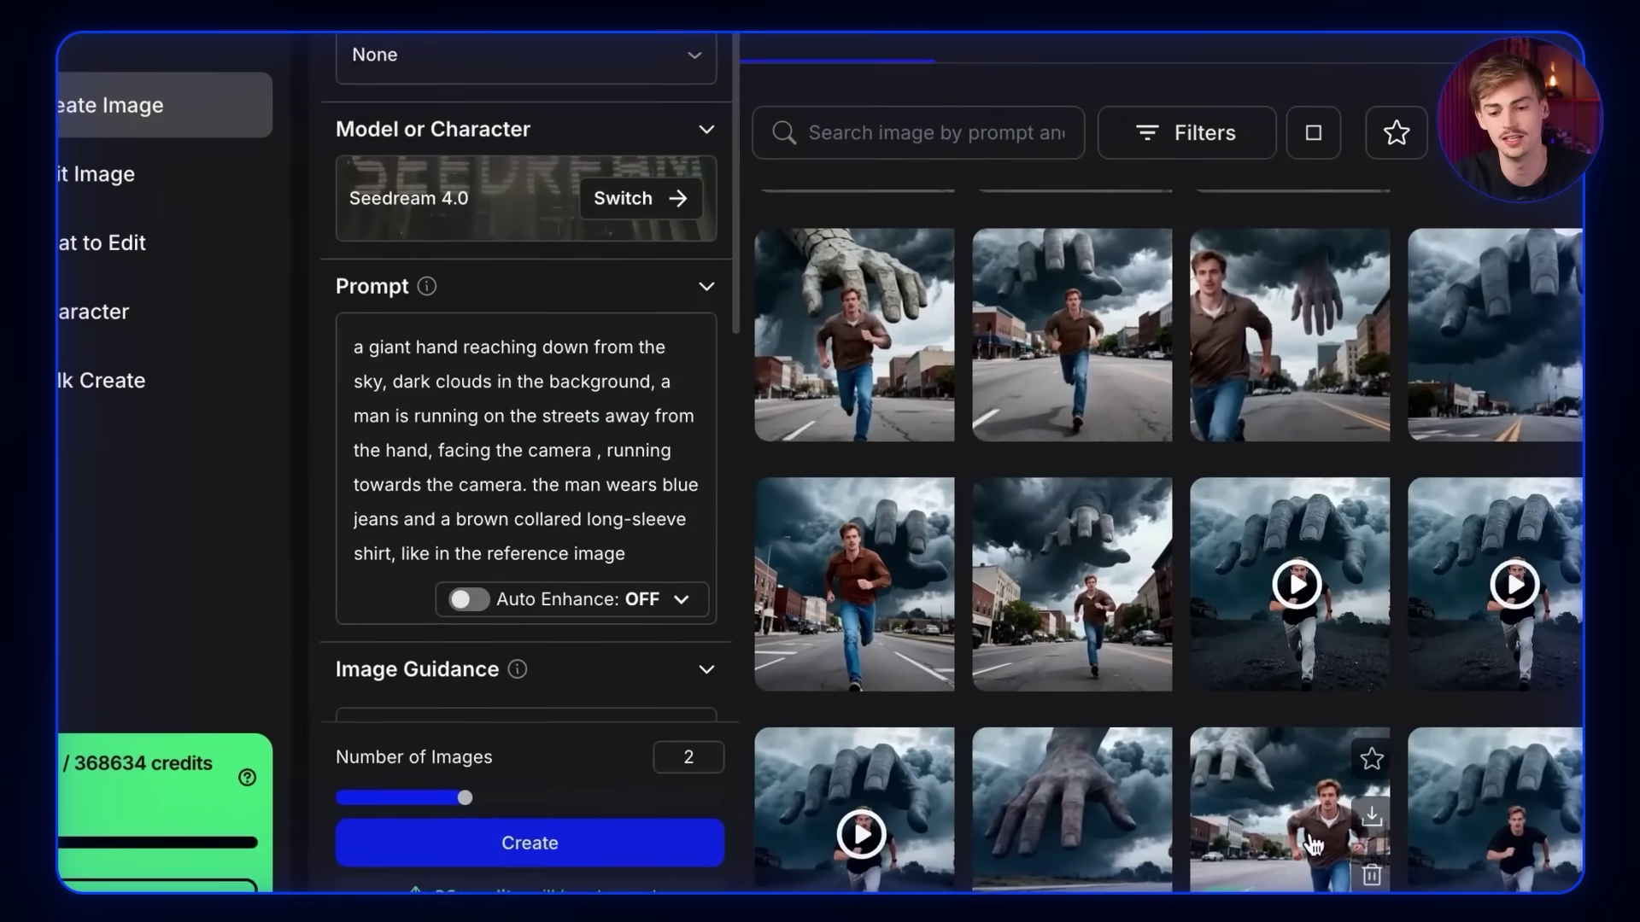
pyautogui.click(965, 470)
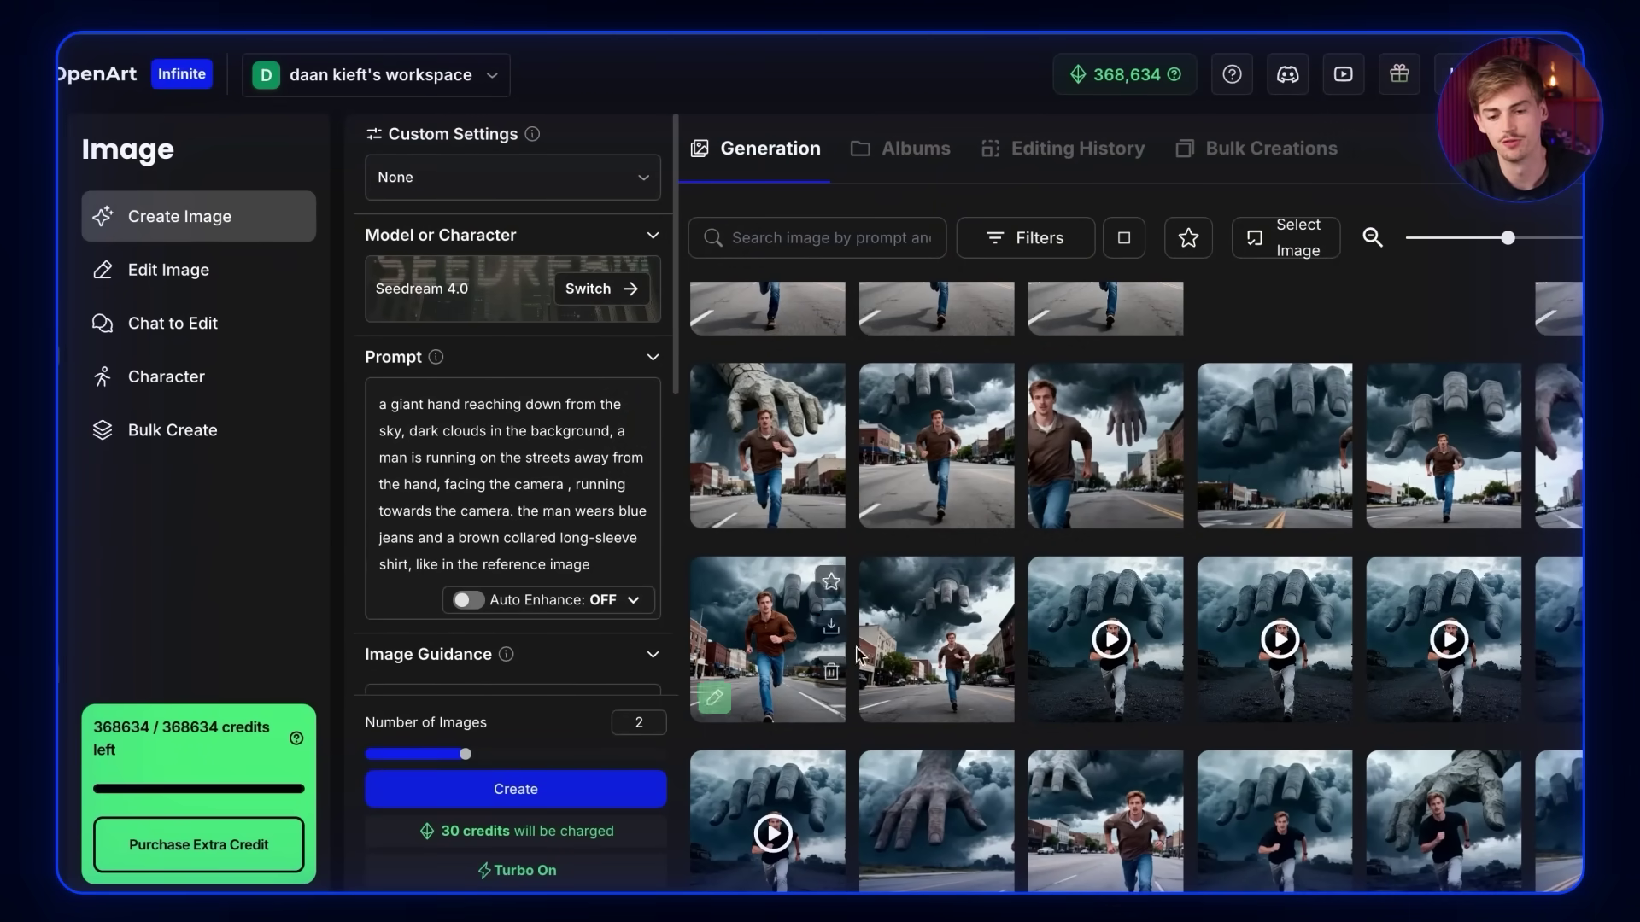
pyautogui.scroll(-3, 563, 595)
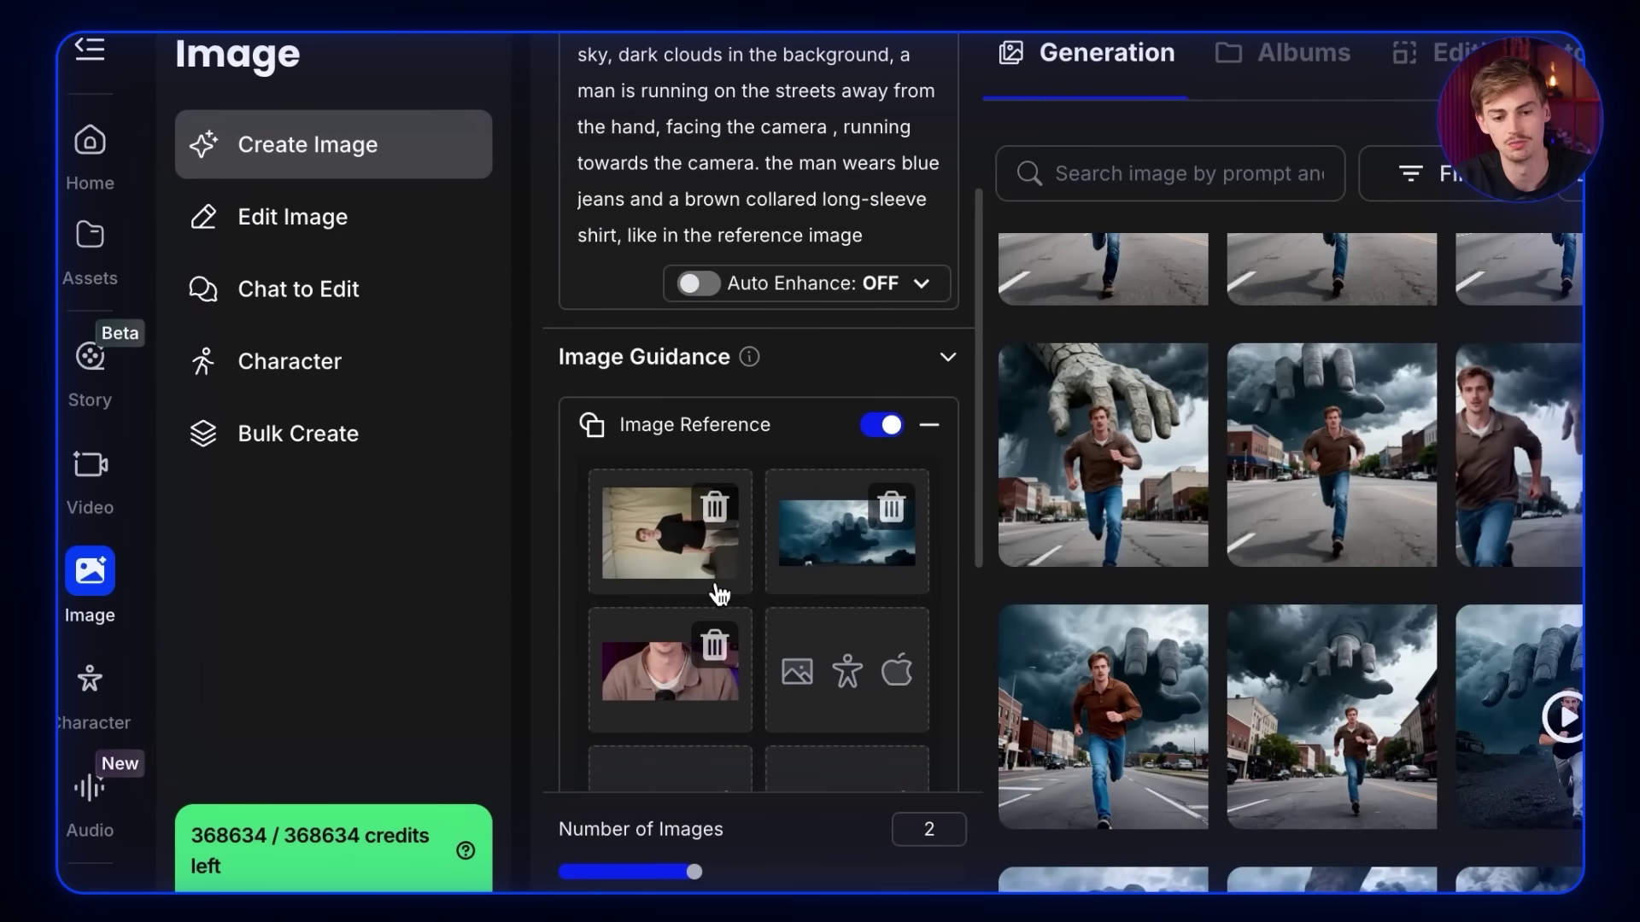
pyautogui.scroll(5, 720, 593)
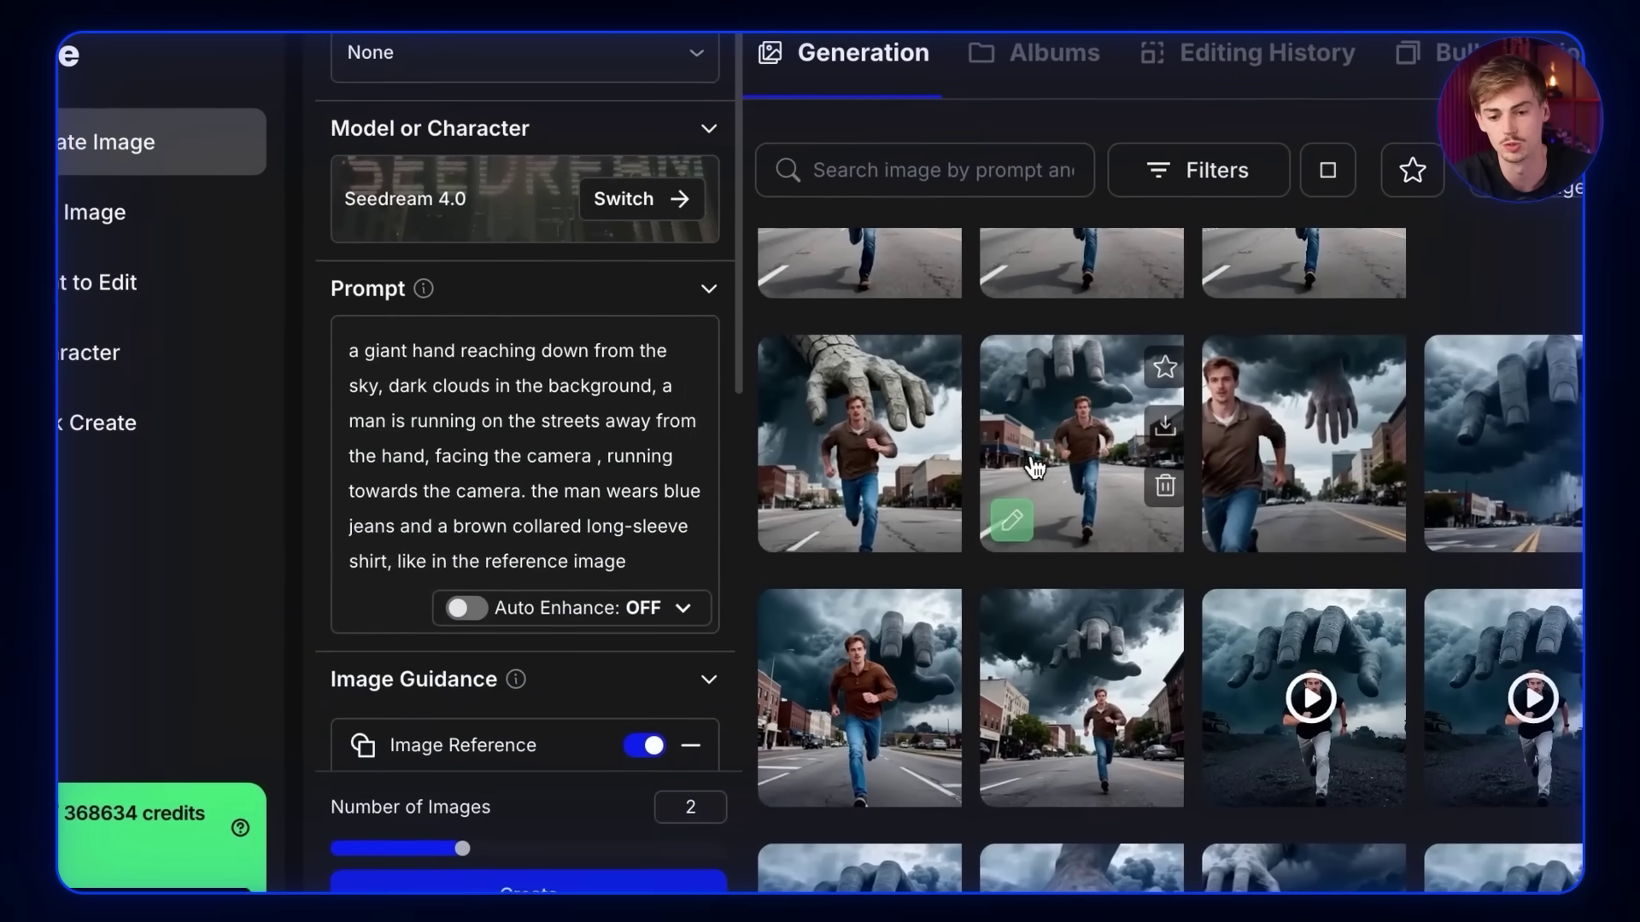
# Send the generated image of the man running from the giant hand to Image to Video and open the video model choices.
pyautogui.click(1332, 547)
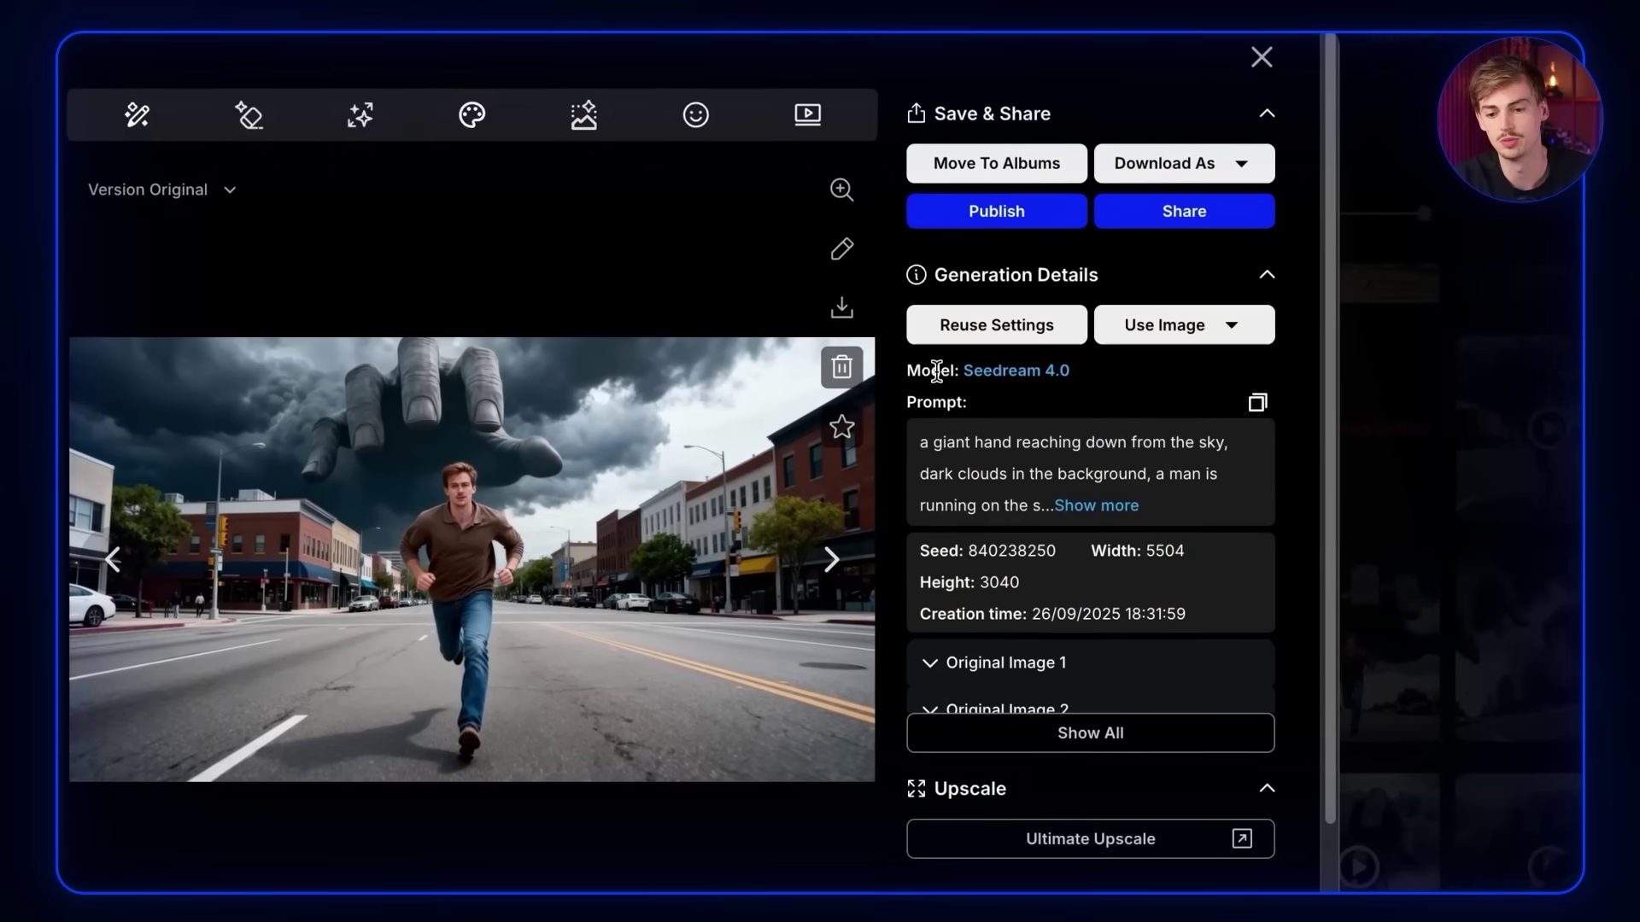
pyautogui.click(1221, 327)
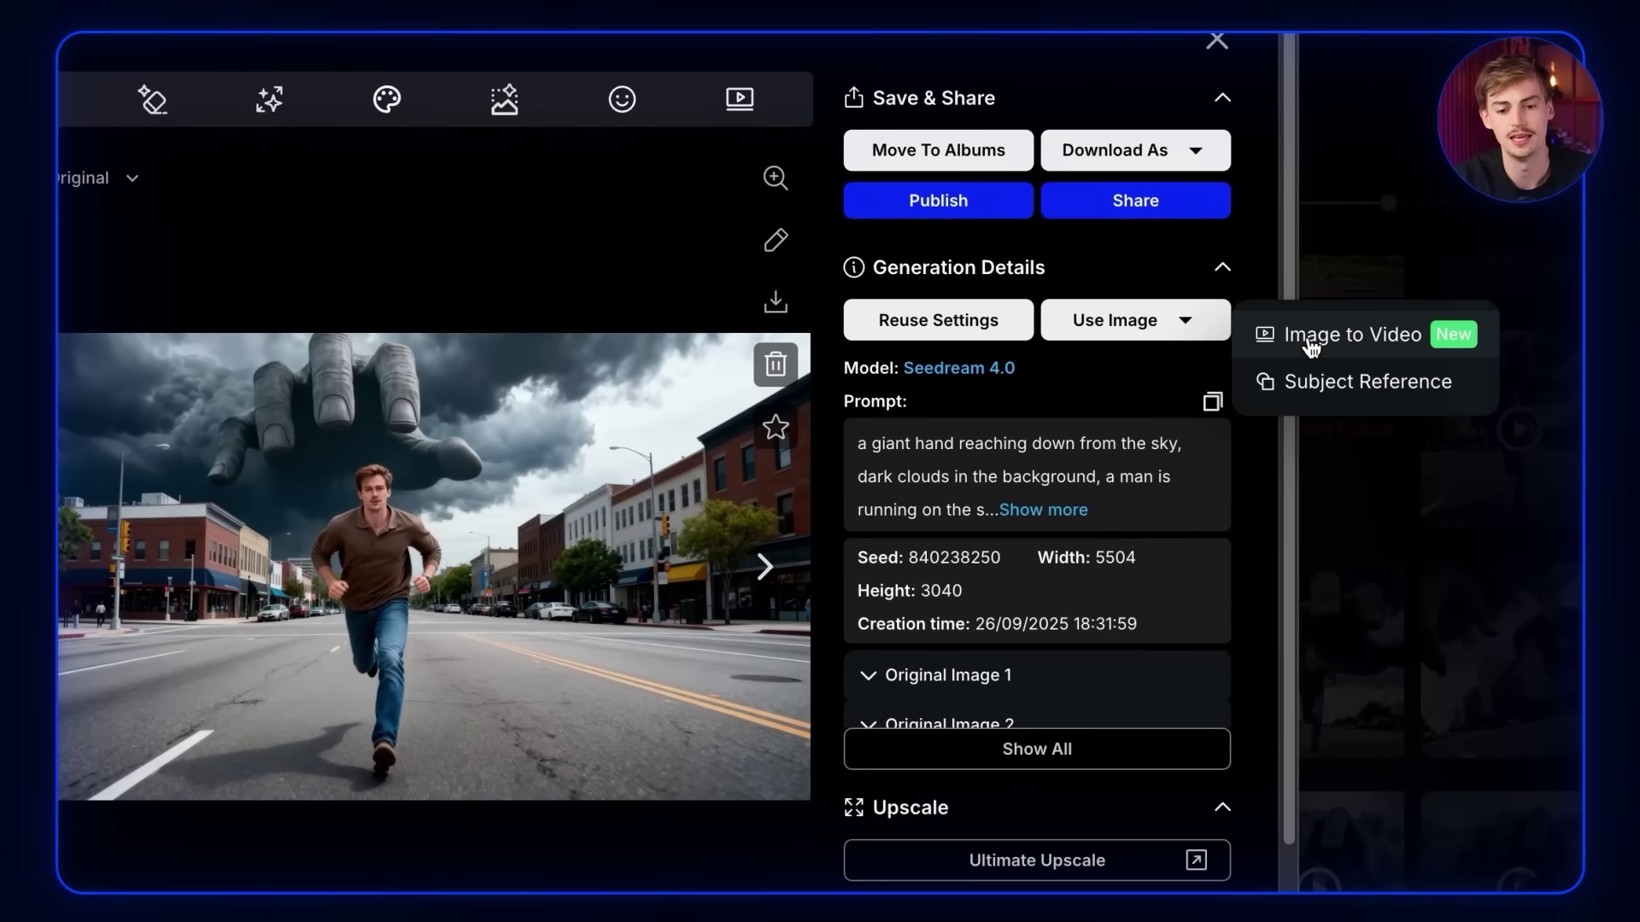
pyautogui.click(1332, 336)
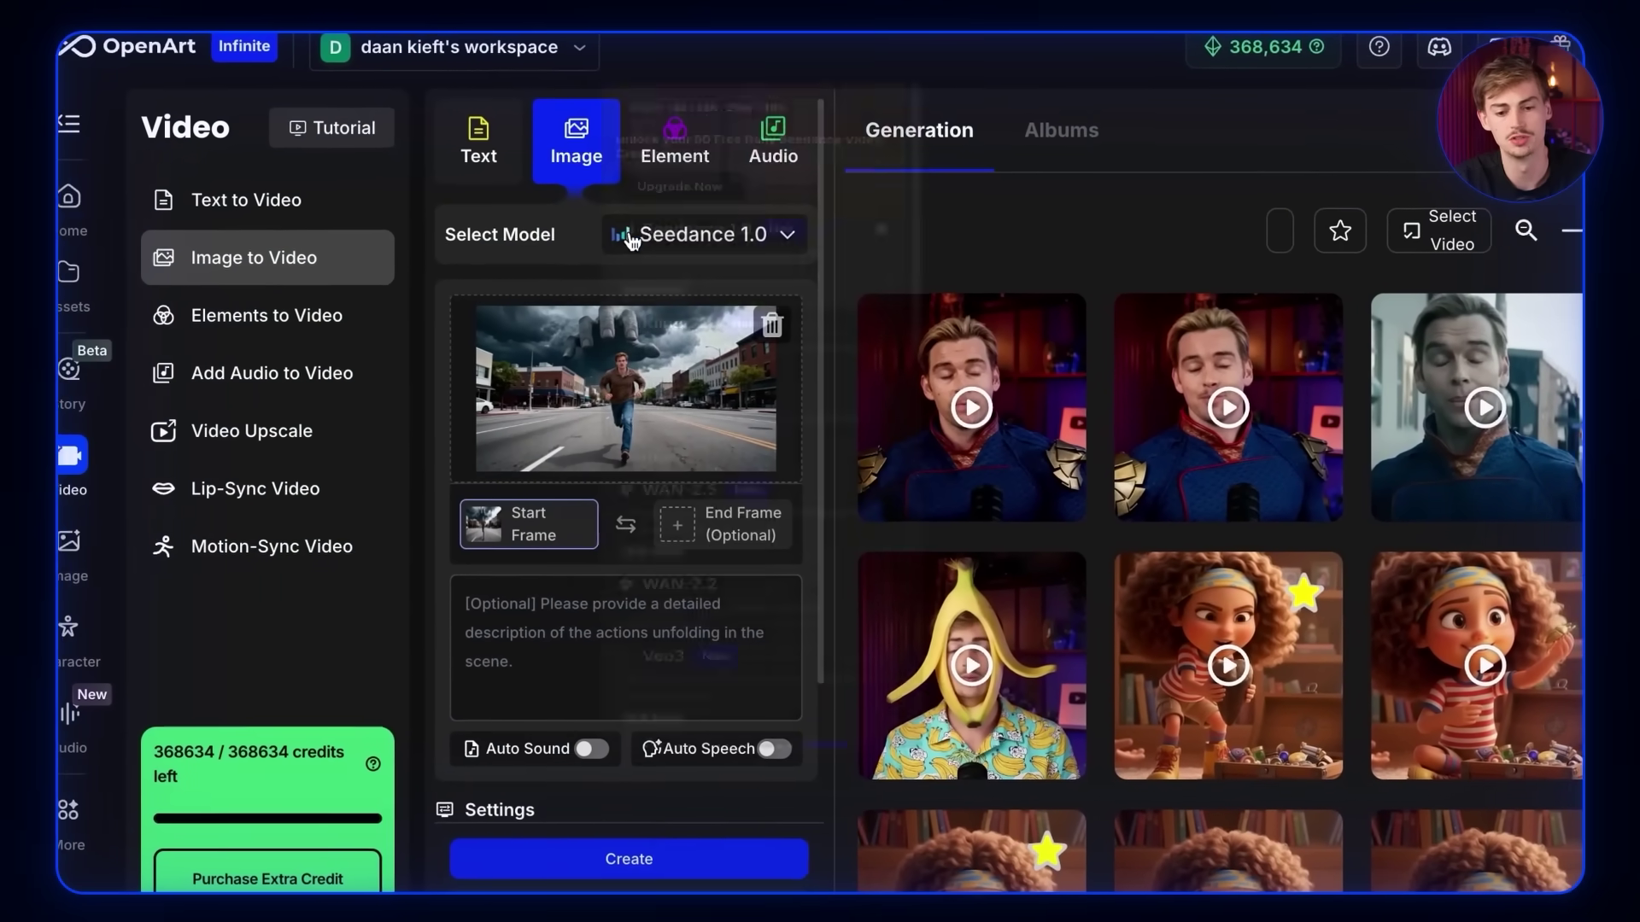
pyautogui.click(628, 232)
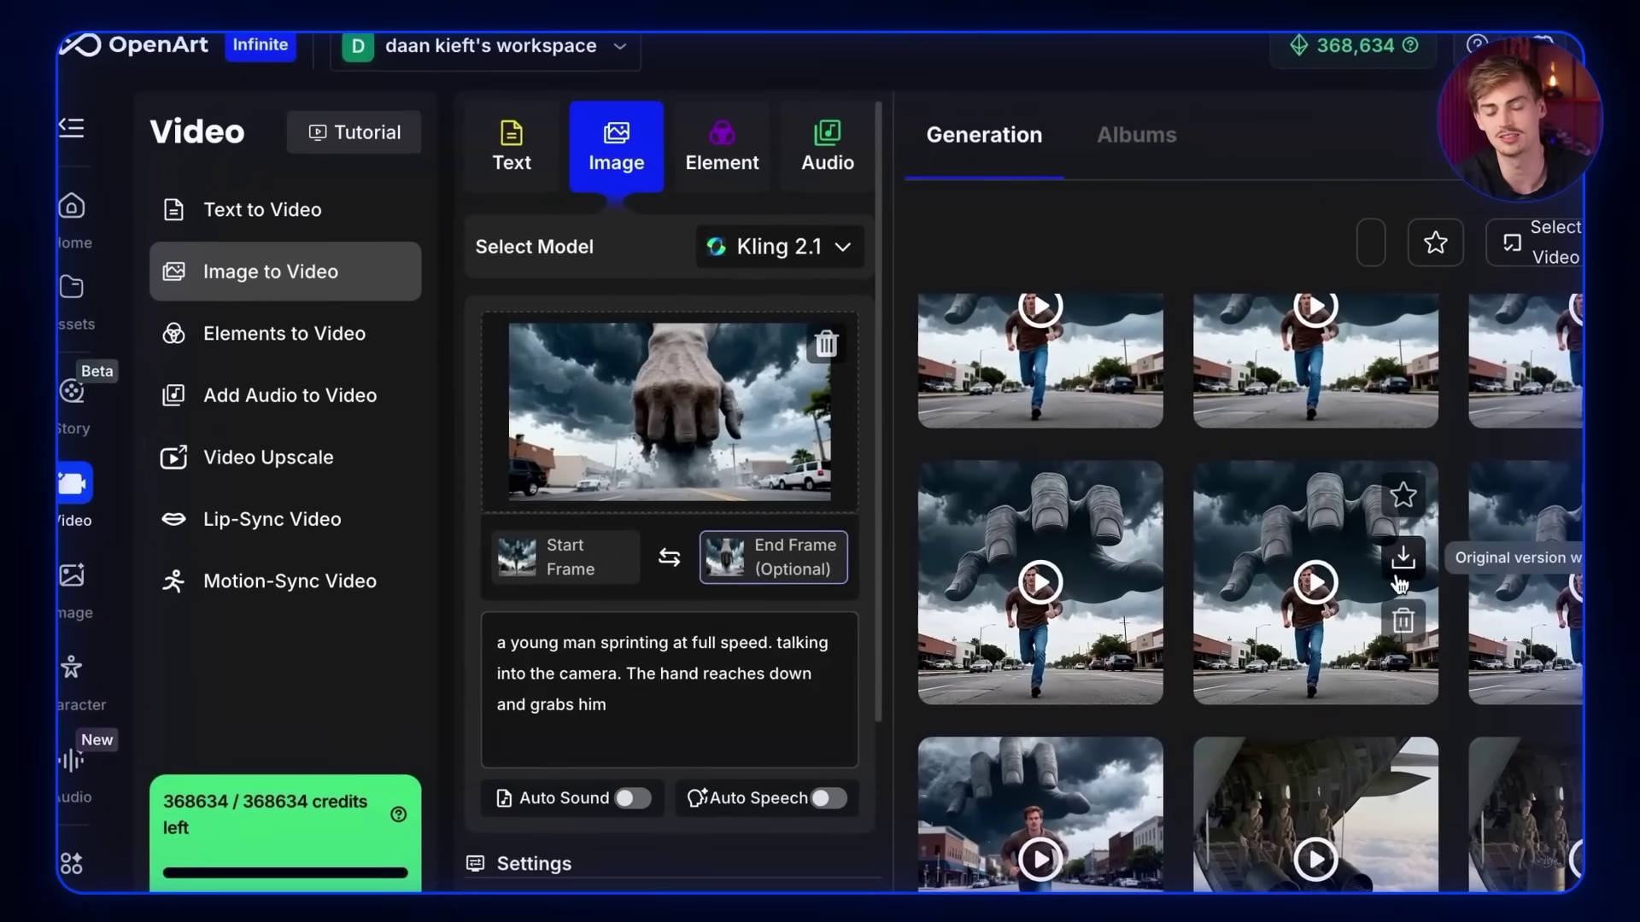
# Check the available Kling video models and play the Kling 2.5 clip of the sprinting man.
pyautogui.click(760, 226)
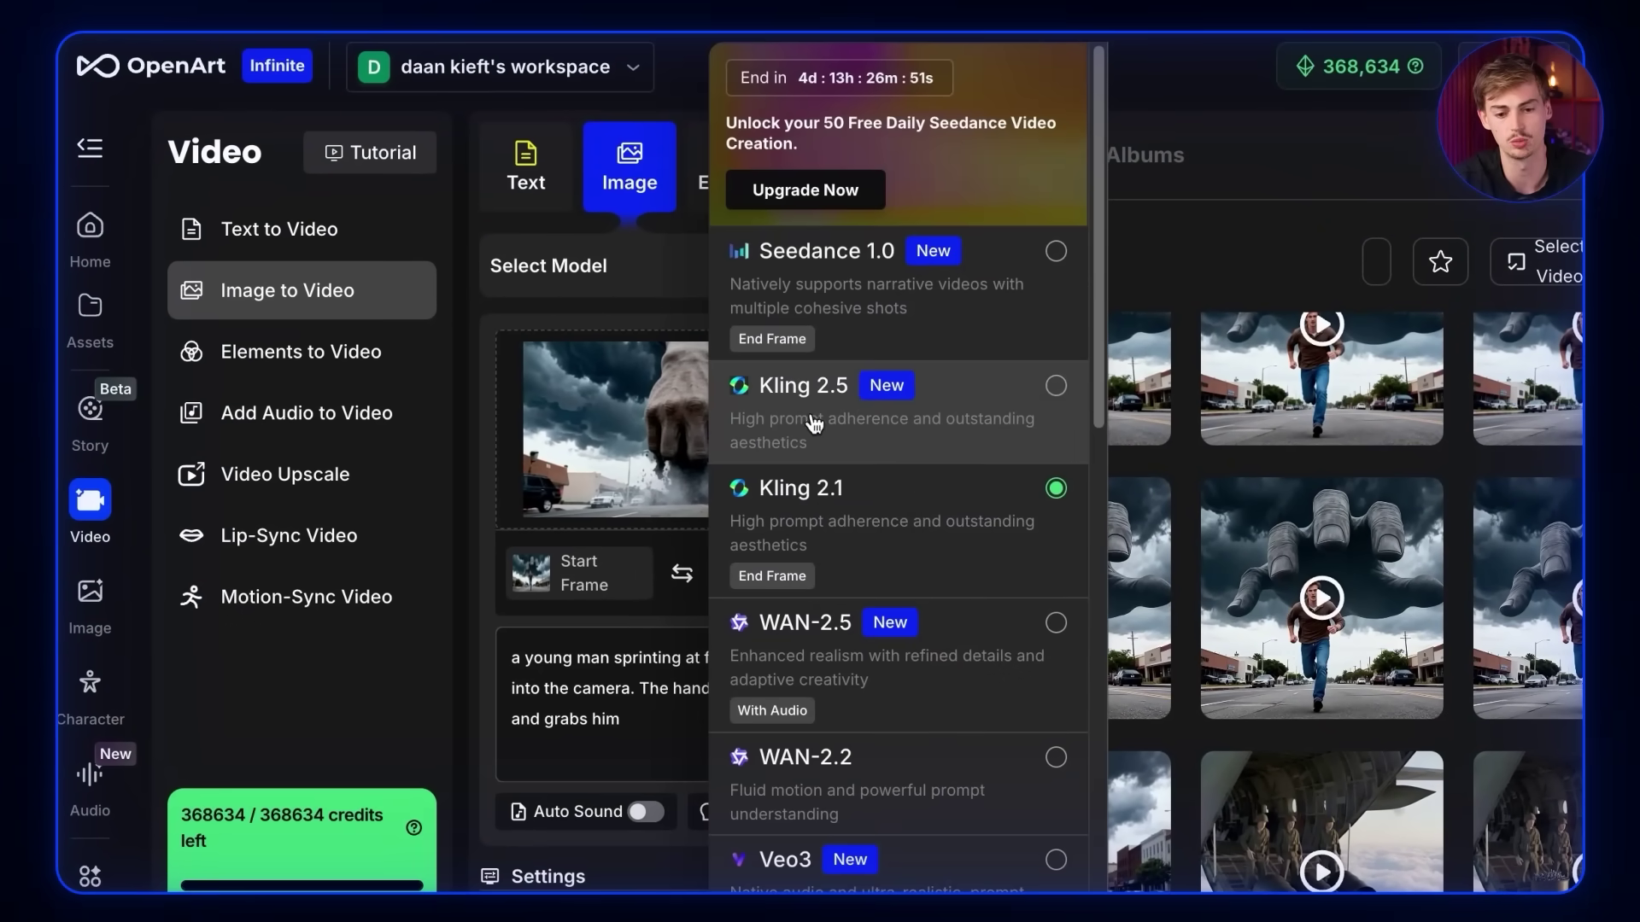
pyautogui.click(623, 304)
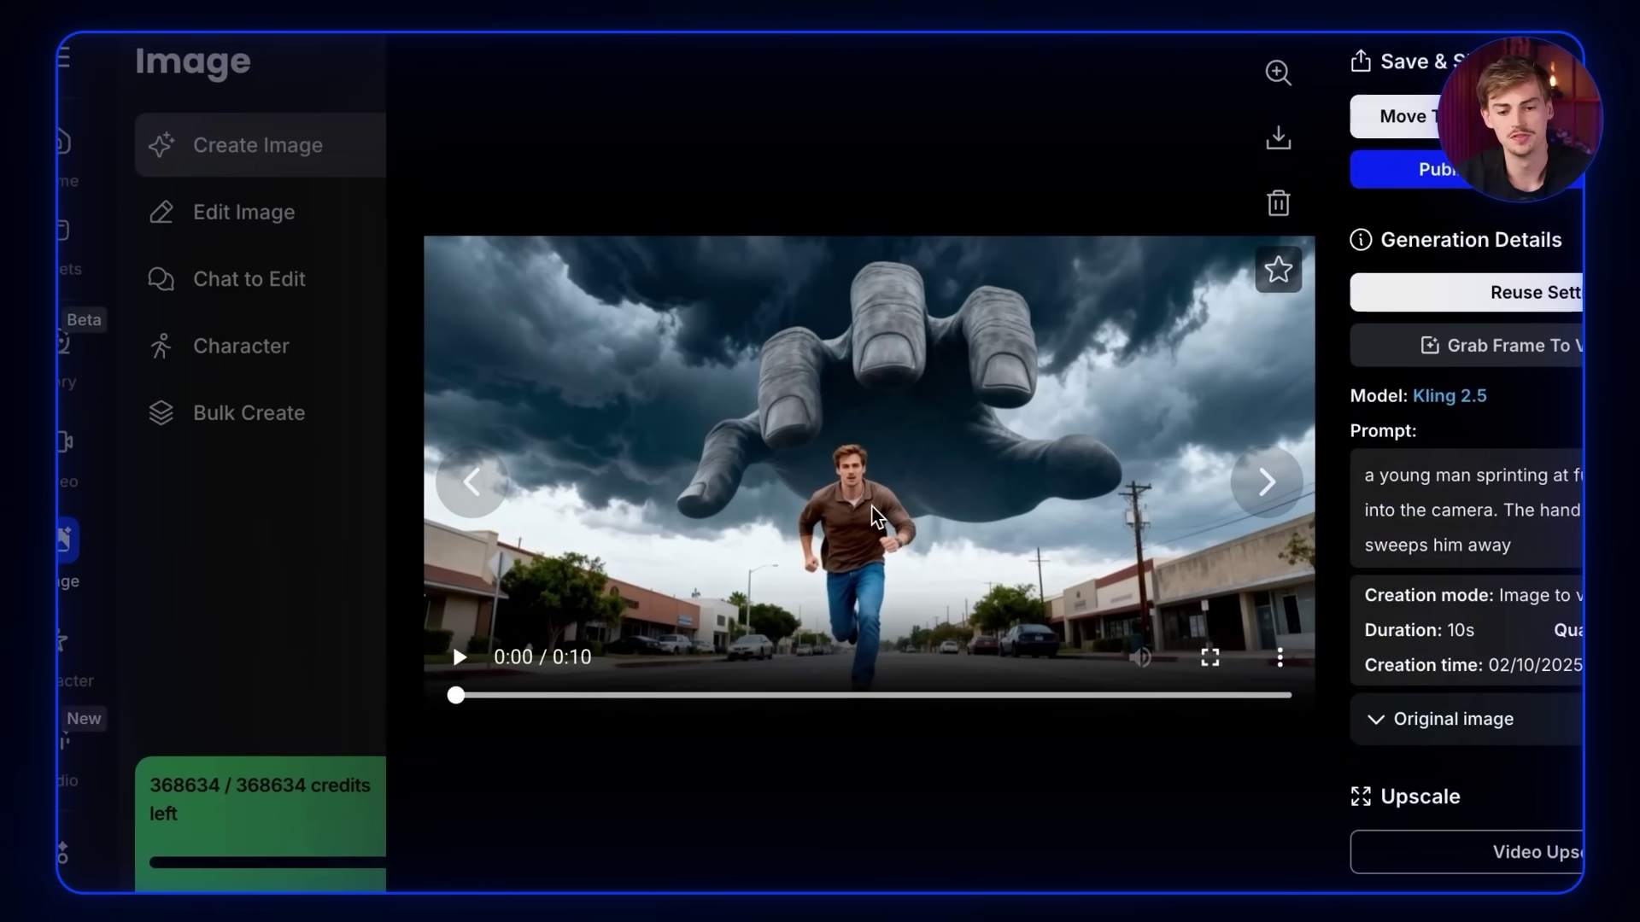
pyautogui.click(875, 515)
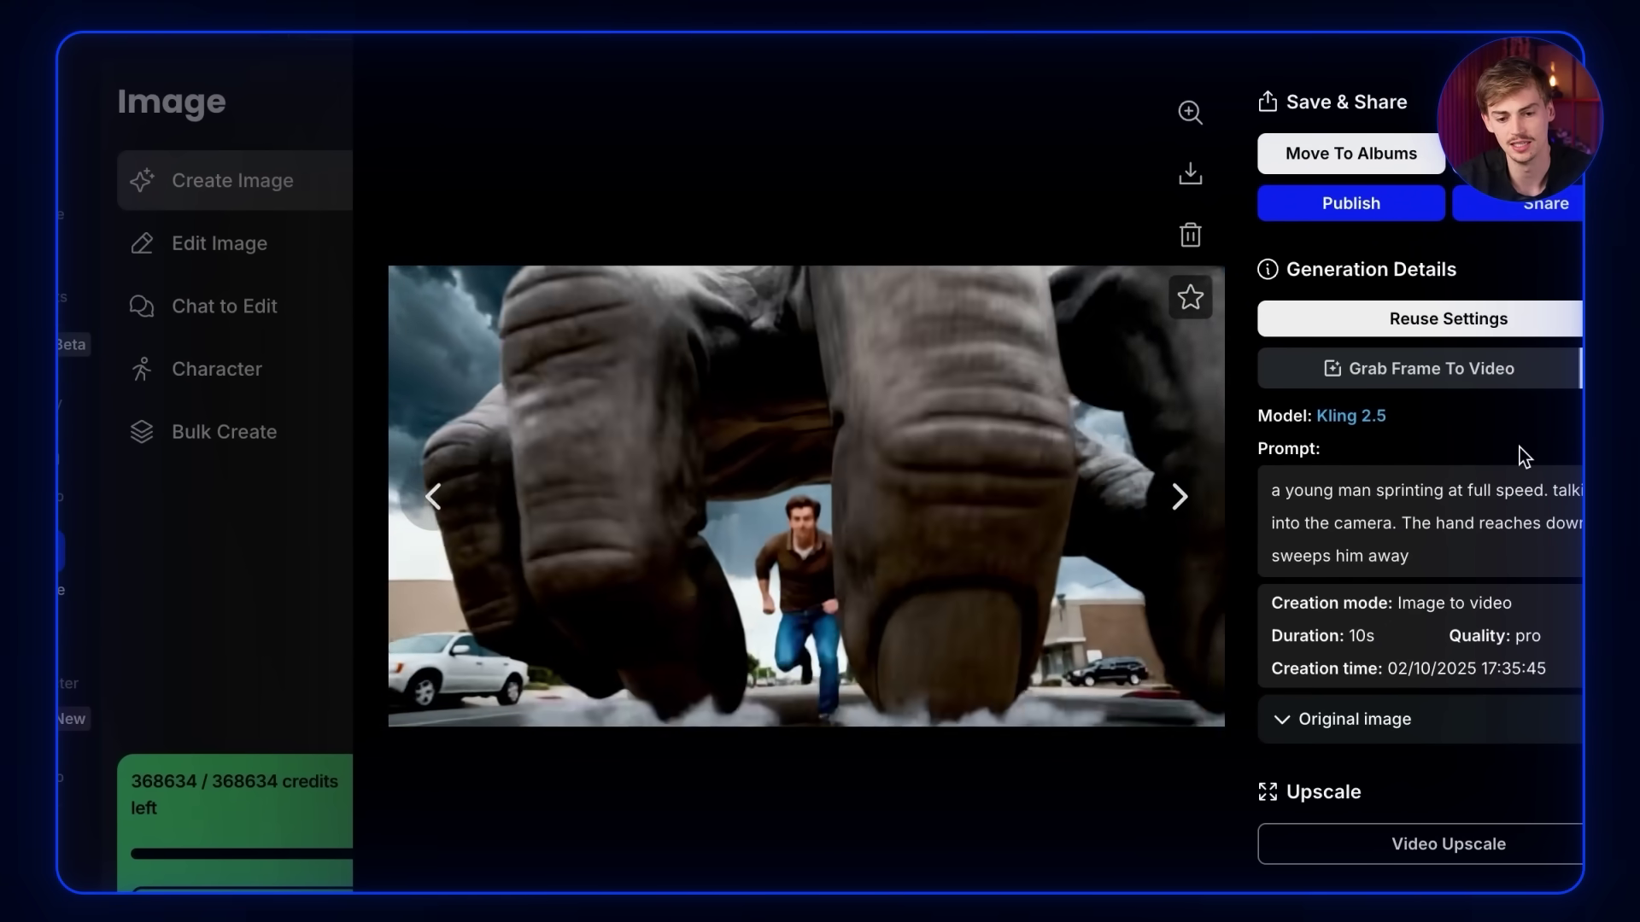
# Review the Add Audio to Video setup with lip sync for the 10-second running clip.
pyautogui.click(762, 636)
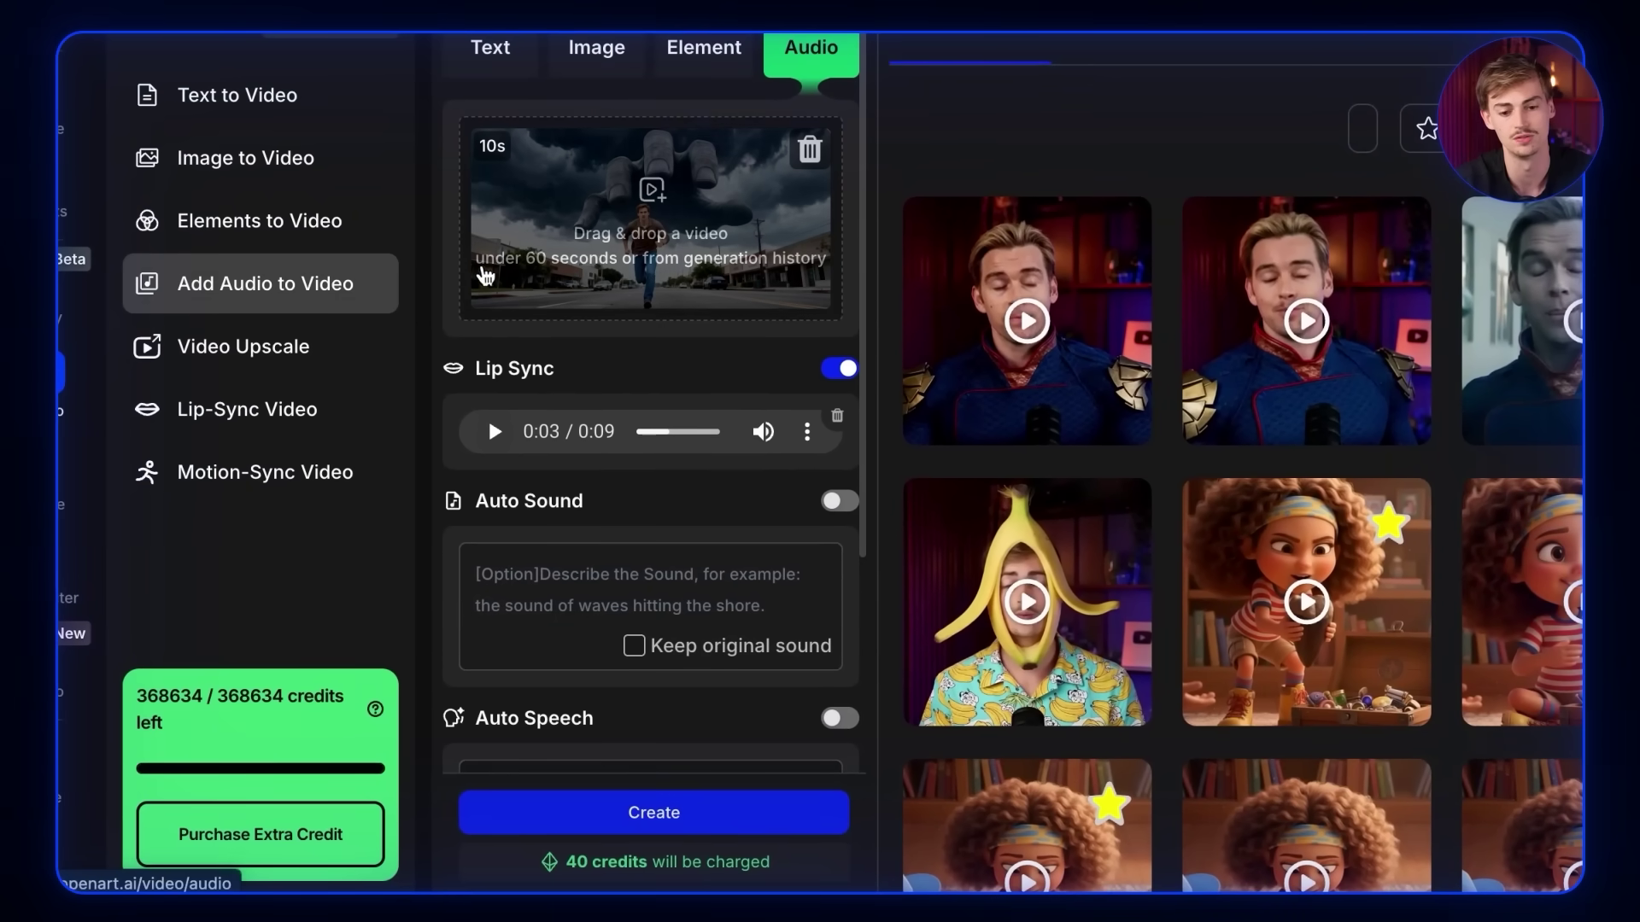
pyautogui.scroll(-2, 681, 522)
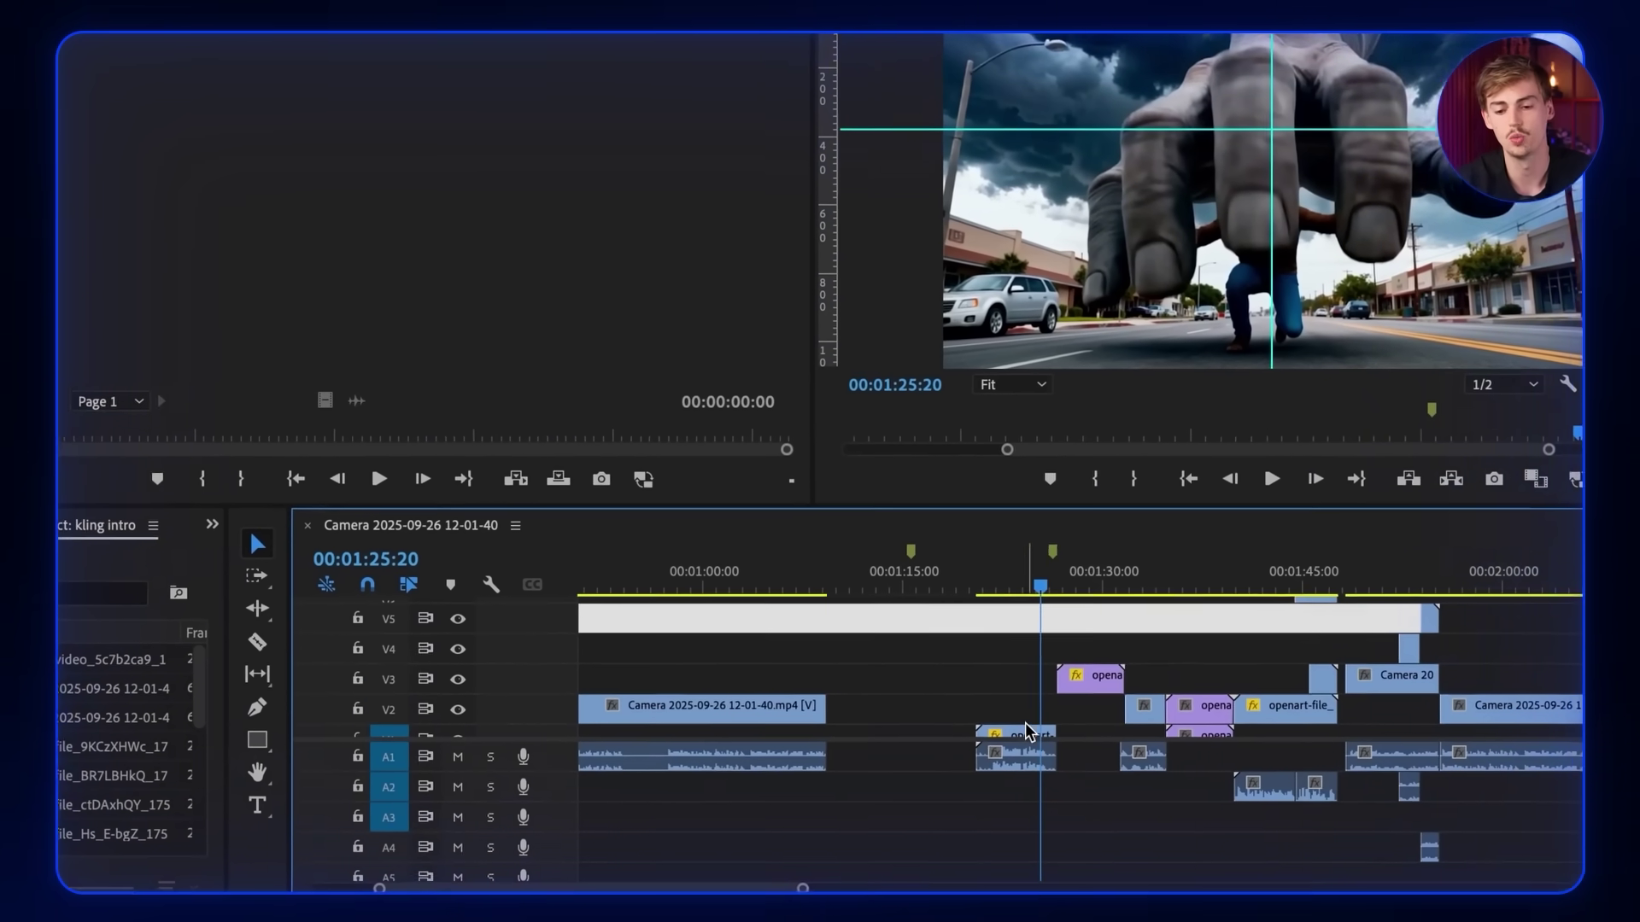
# In Premiere Pro, move the playhead to the fist slam at 00:01:26:31 and export that frame as a still.
pyautogui.click(1045, 588)
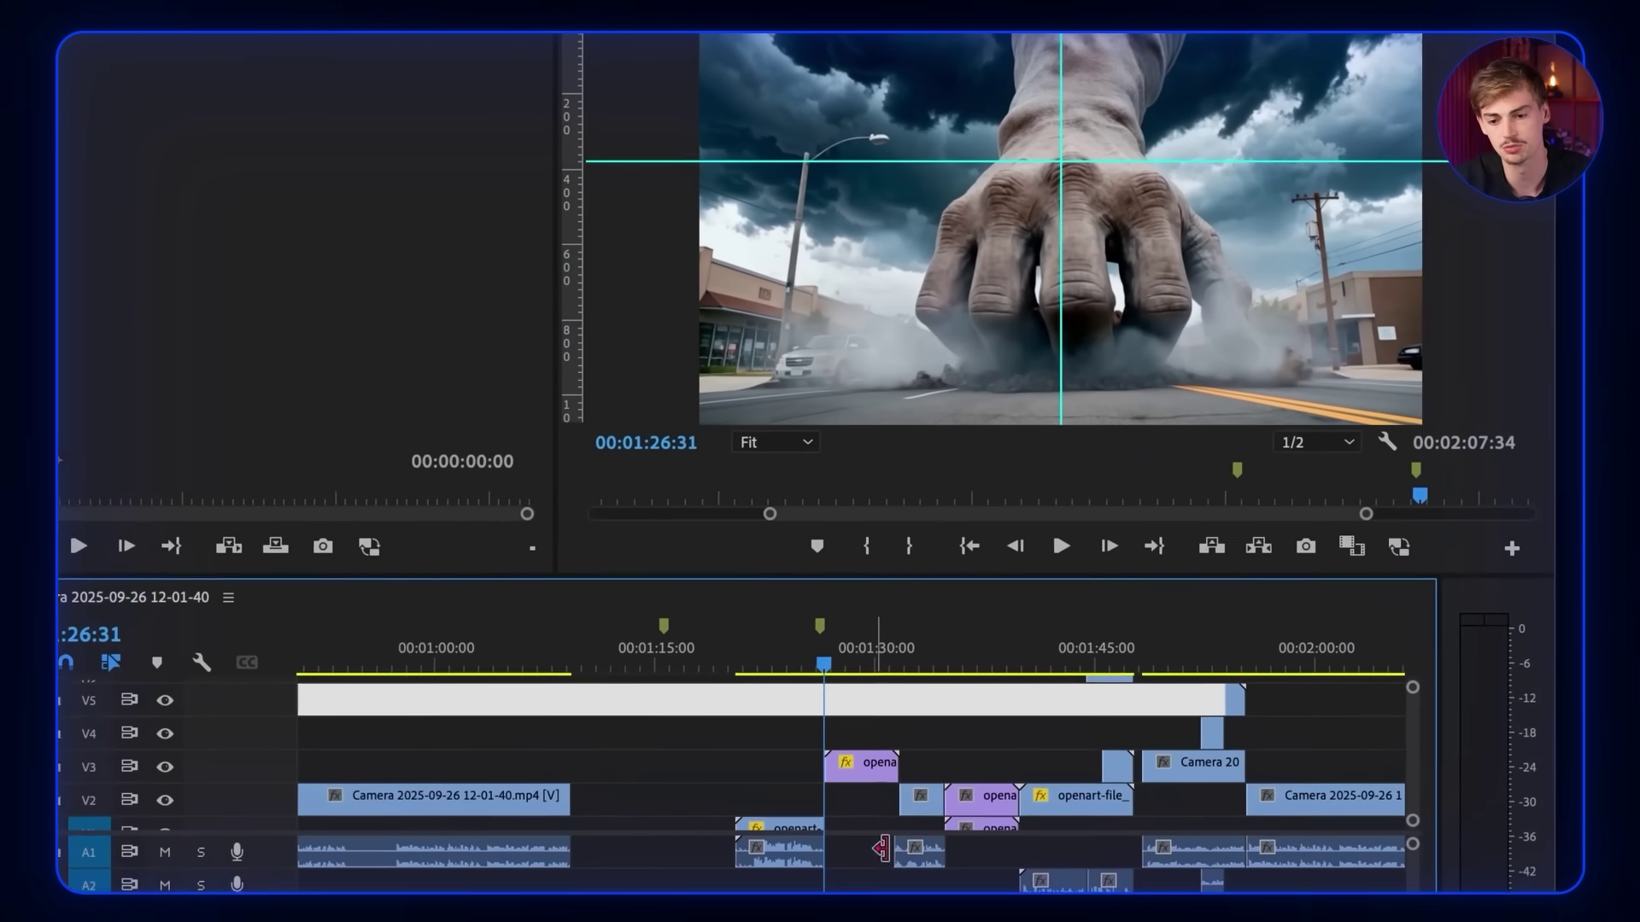
pyautogui.click(1291, 553)
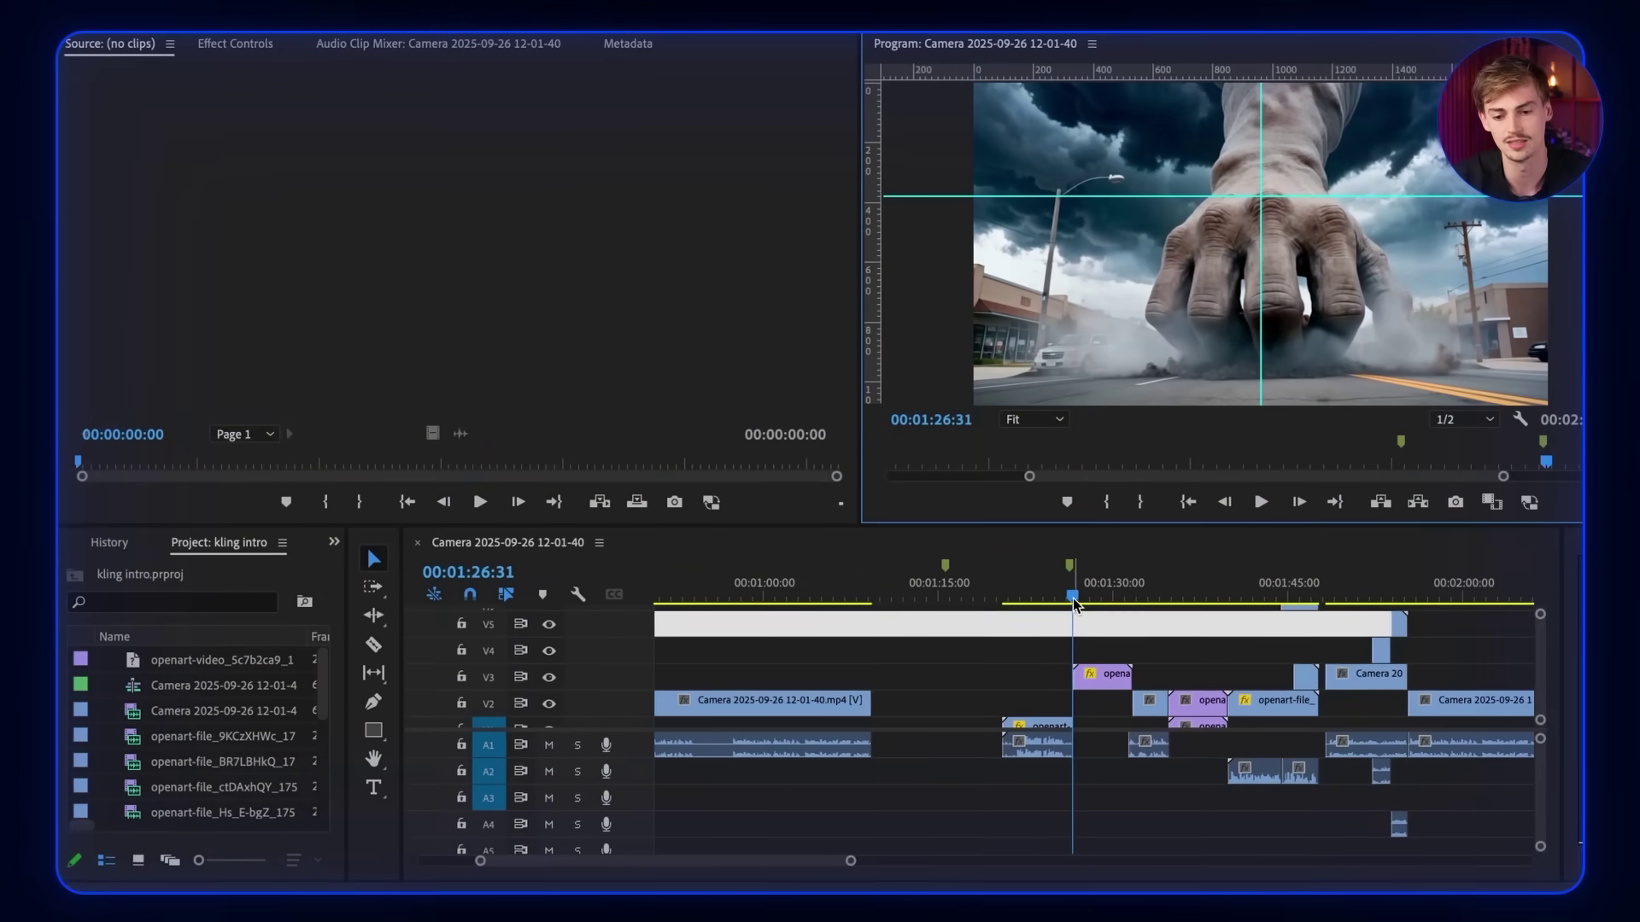
# Scrub through the fist-to-studio transition and play the talking-head camera footage near the start of the sequence.
pyautogui.moveTo(1073, 598); pyautogui.dragTo(1092, 591)
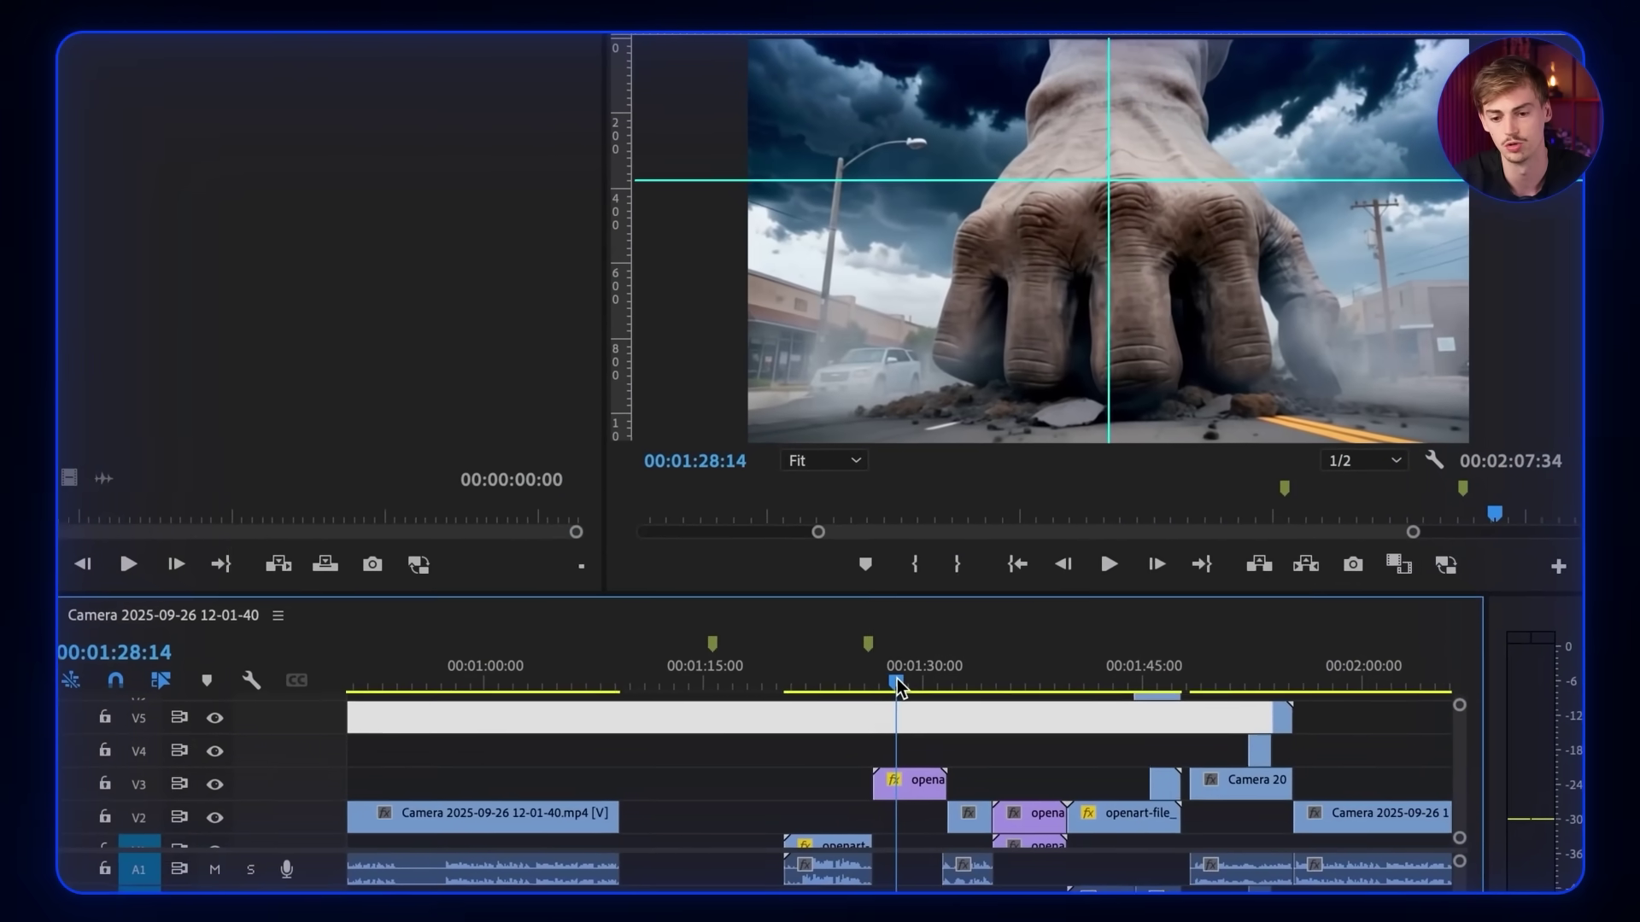
pyautogui.moveTo(897, 678); pyautogui.dragTo(922, 685)
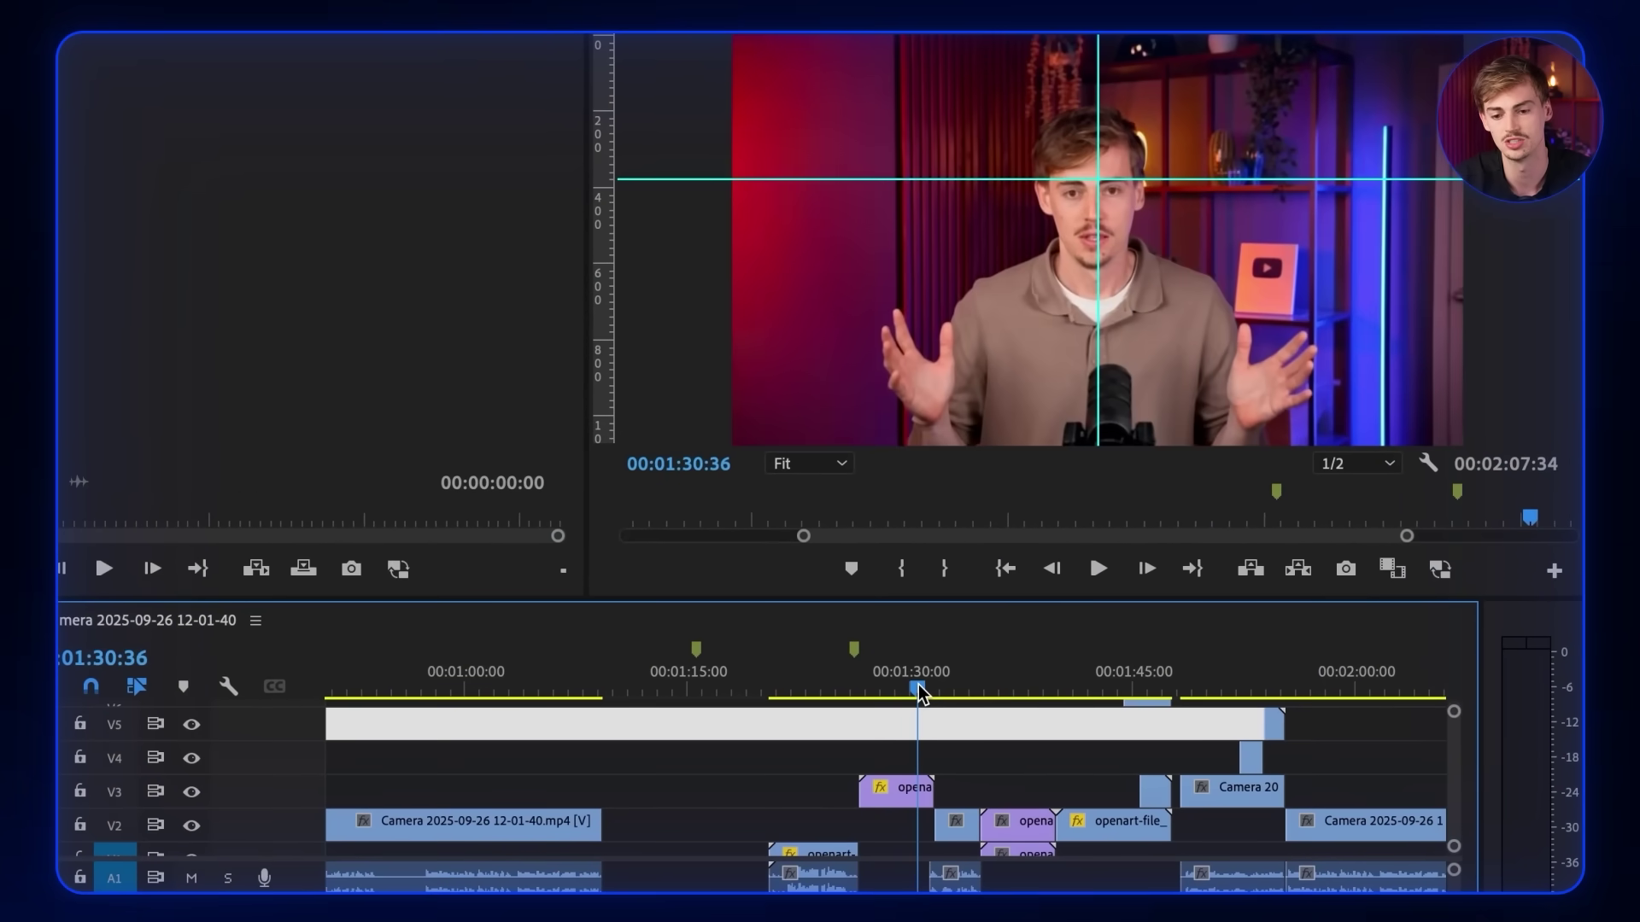
pyautogui.hscroll(-10, 640, 677)
pyautogui.click(475, 683)
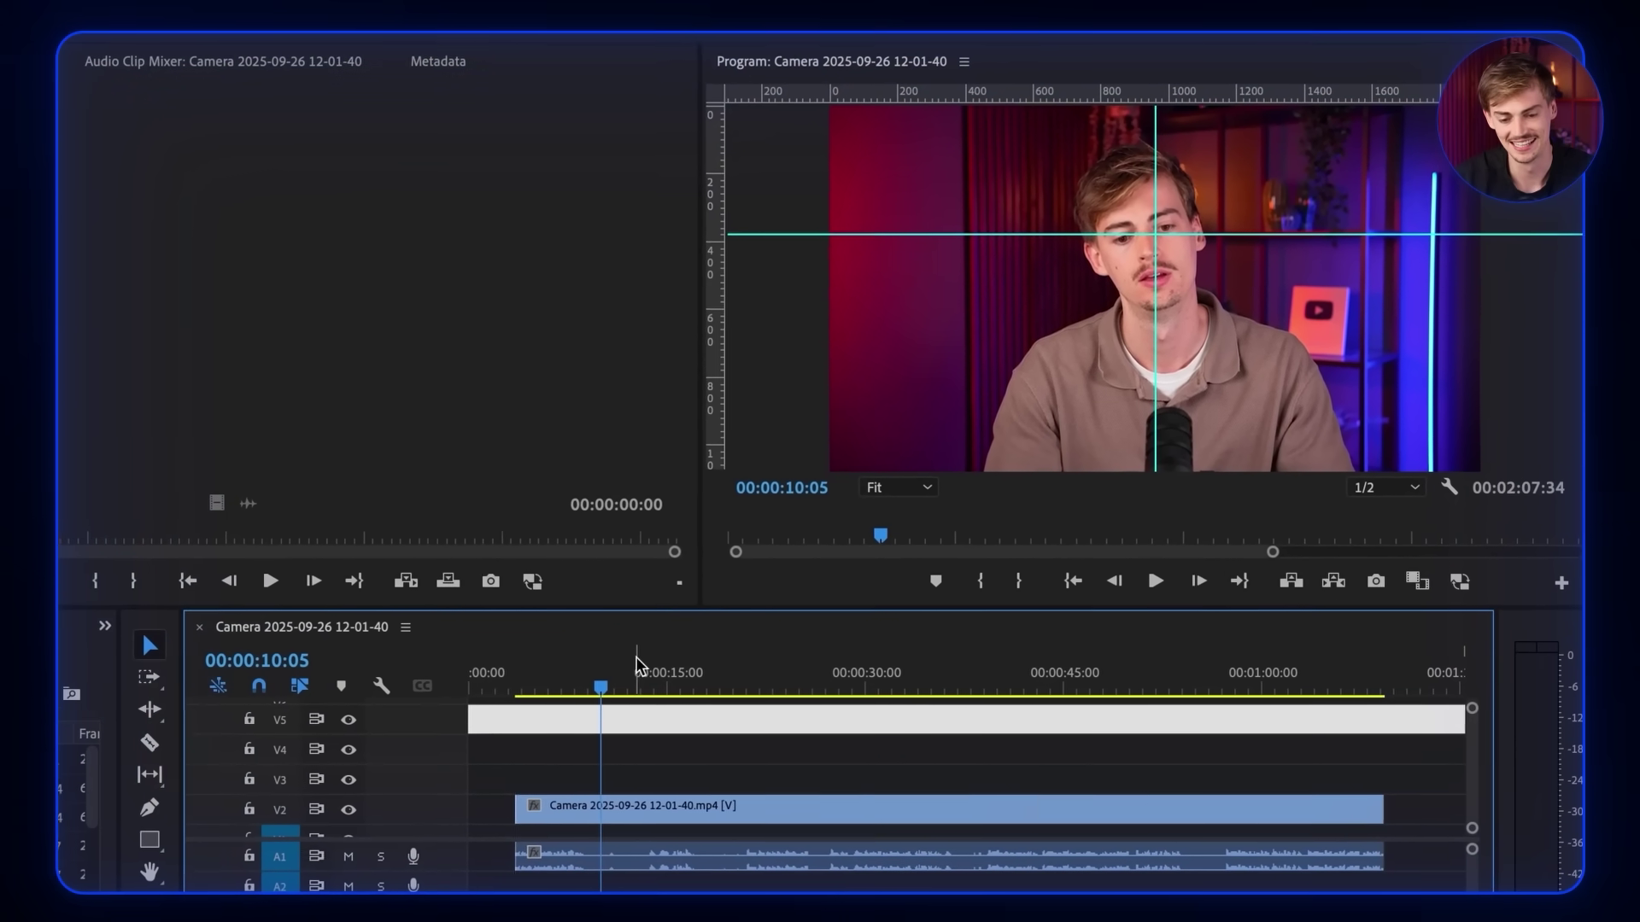
pyautogui.press('space')
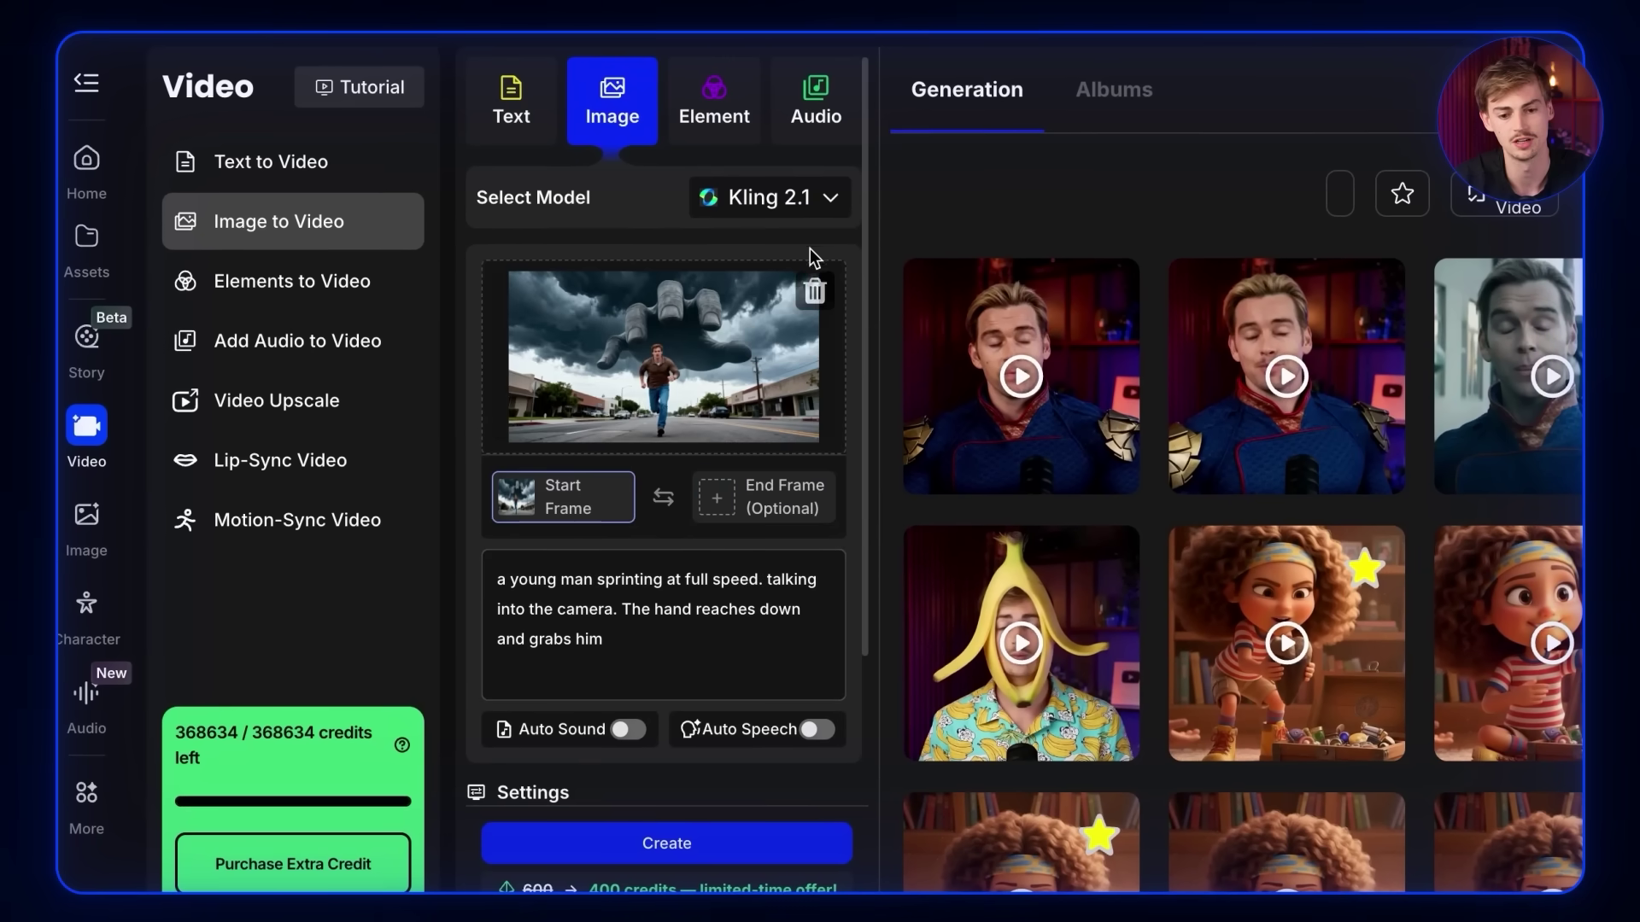
# In OpenArt, replace the start frame with the 00_01_26_31 Still006 image and add the studio still as the end frame.
pyautogui.click(813, 290)
pyautogui.click(1309, 215)
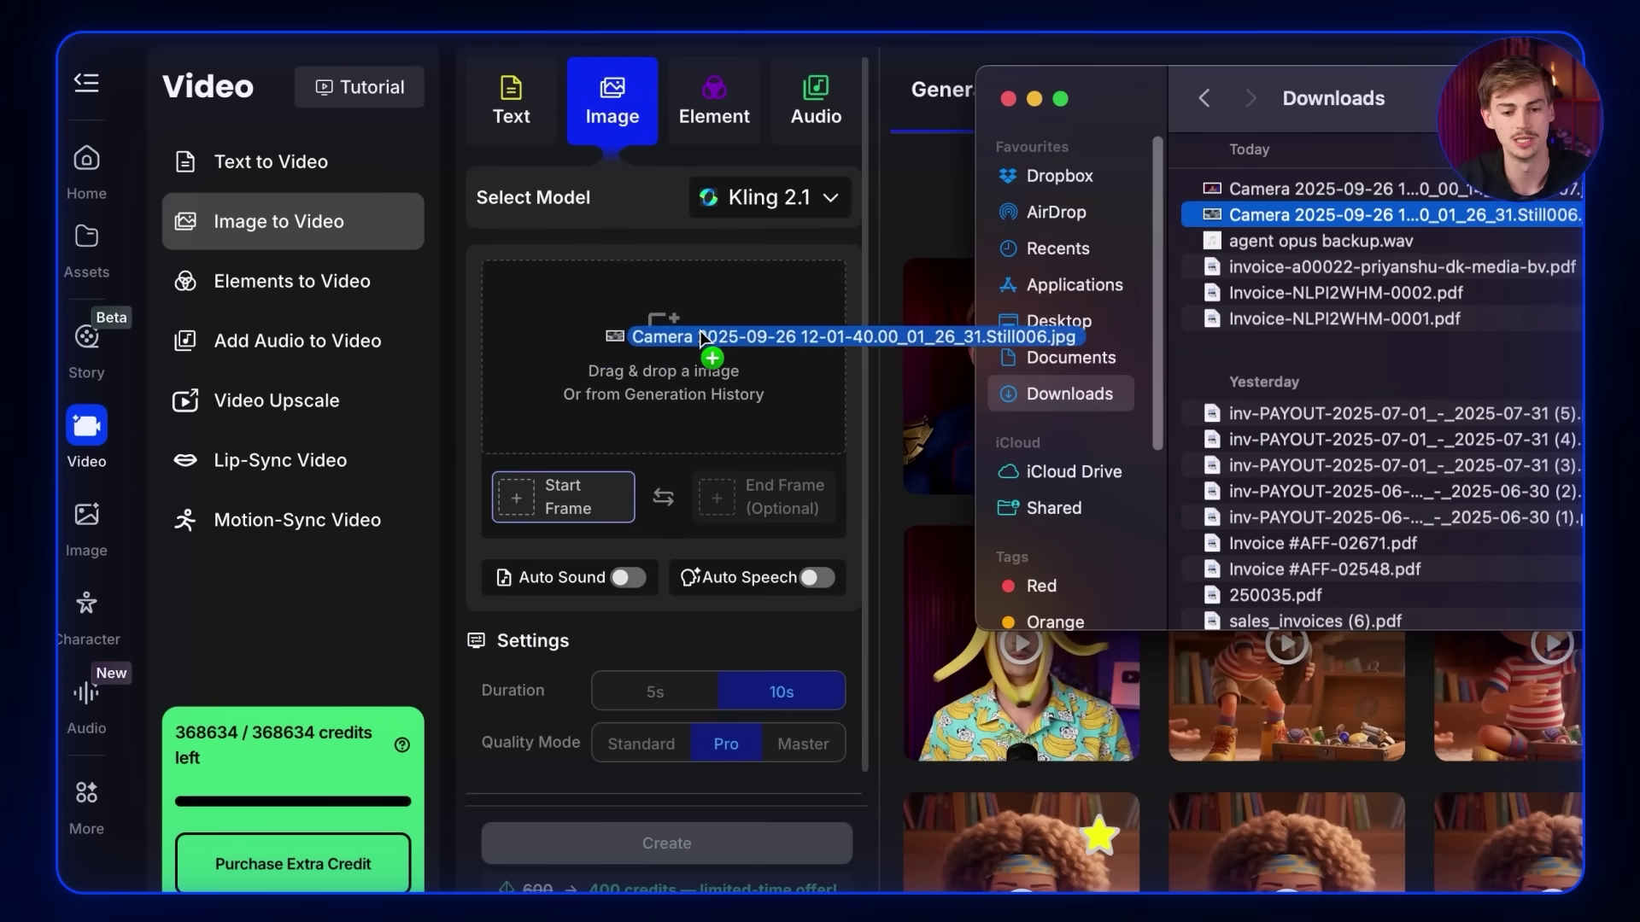
pyautogui.moveTo(700, 338); pyautogui.dragTo(635, 351)
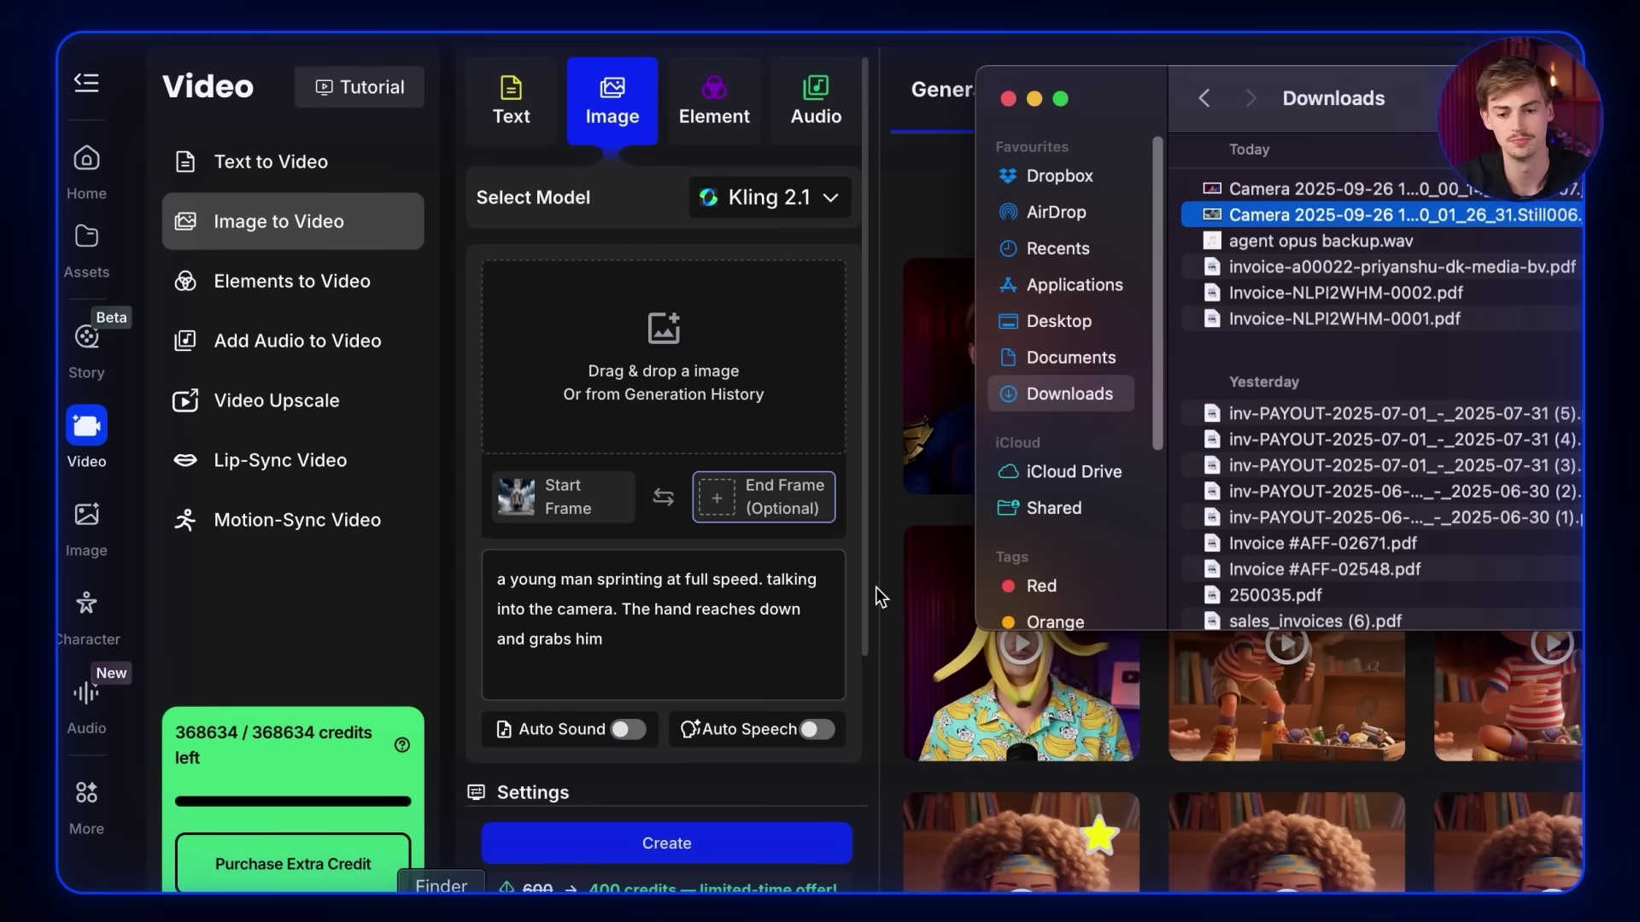
pyautogui.moveTo(1315, 216); pyautogui.dragTo(664, 357)
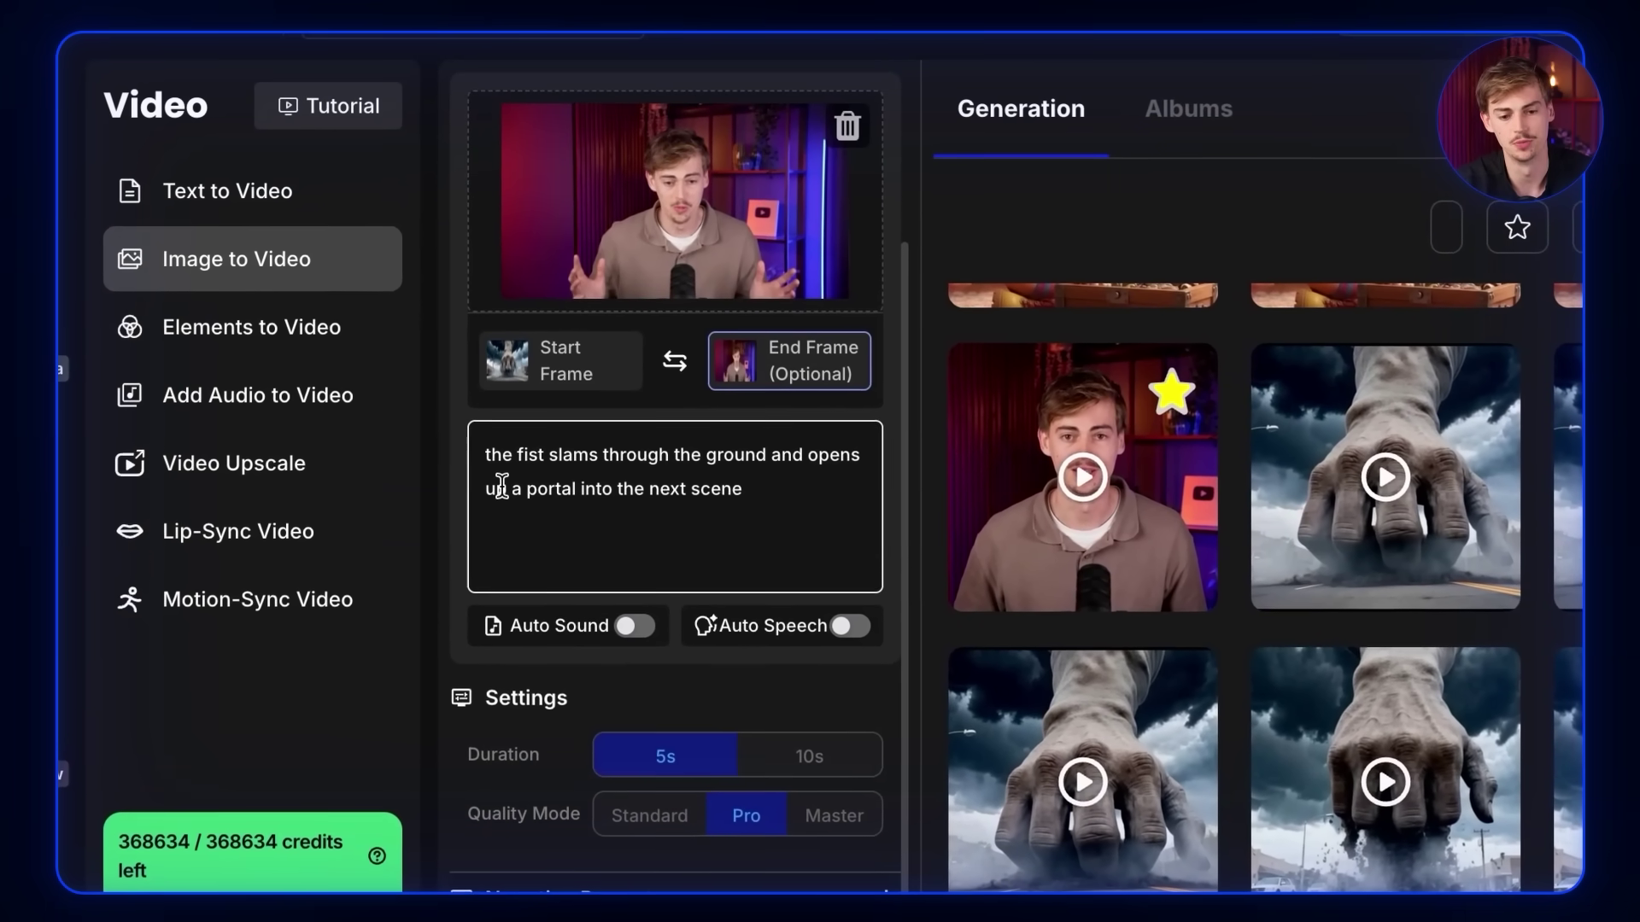
# Review the portal transition prompt and play several generated Kling 2.1 fist transition clips to compare them.
pyautogui.moveTo(486, 454); pyautogui.dragTo(515, 462)
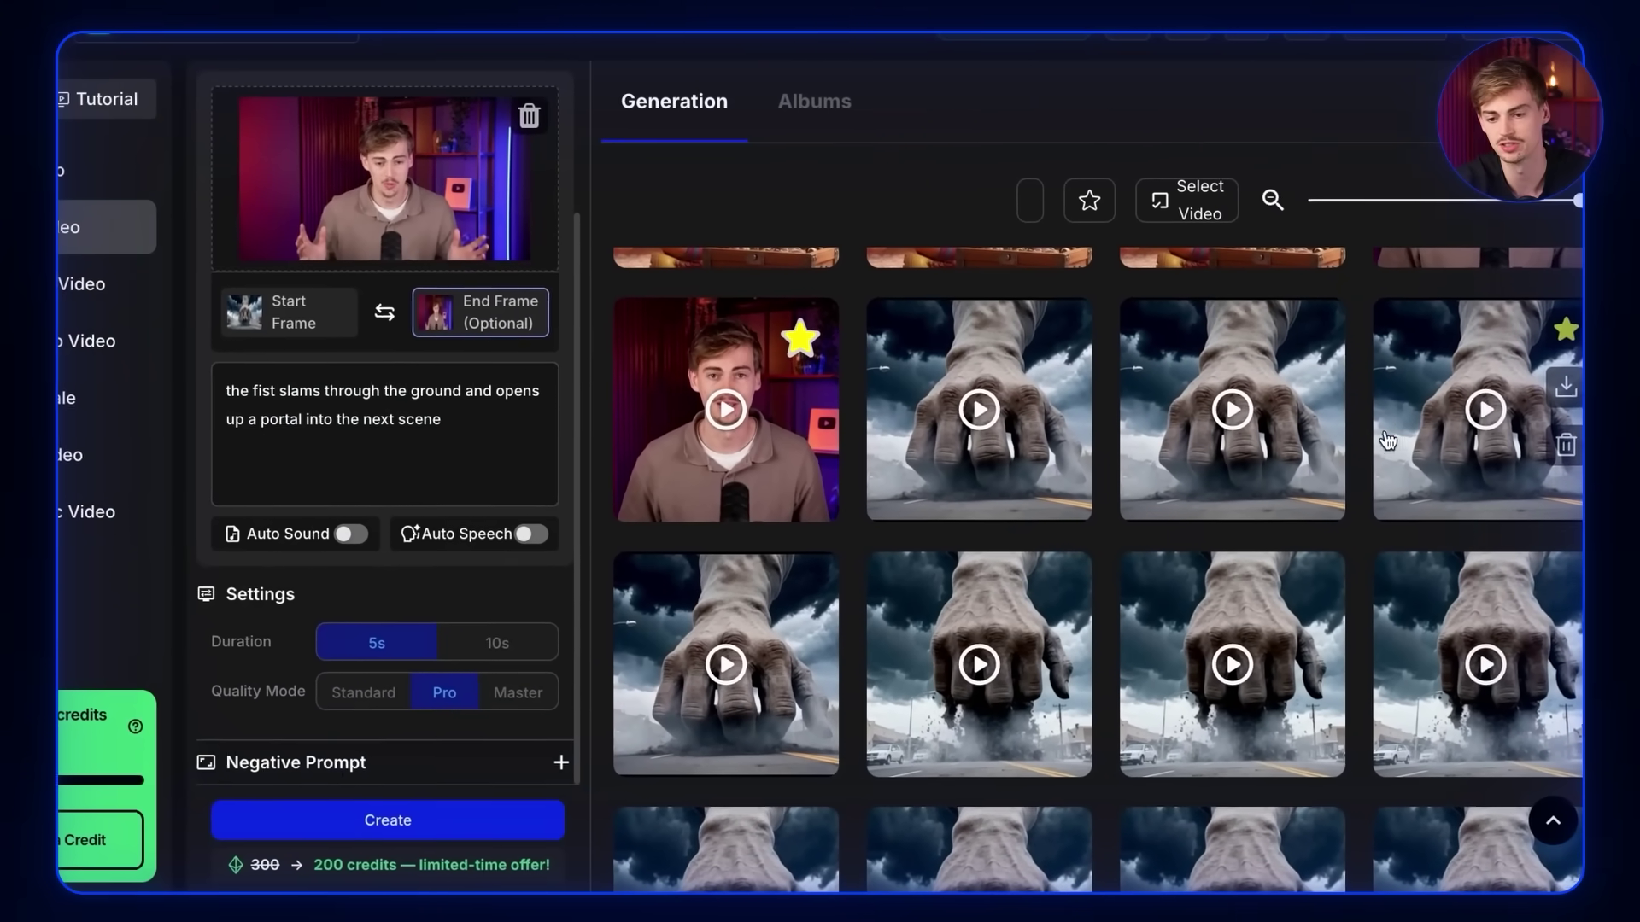
pyautogui.click(1085, 487)
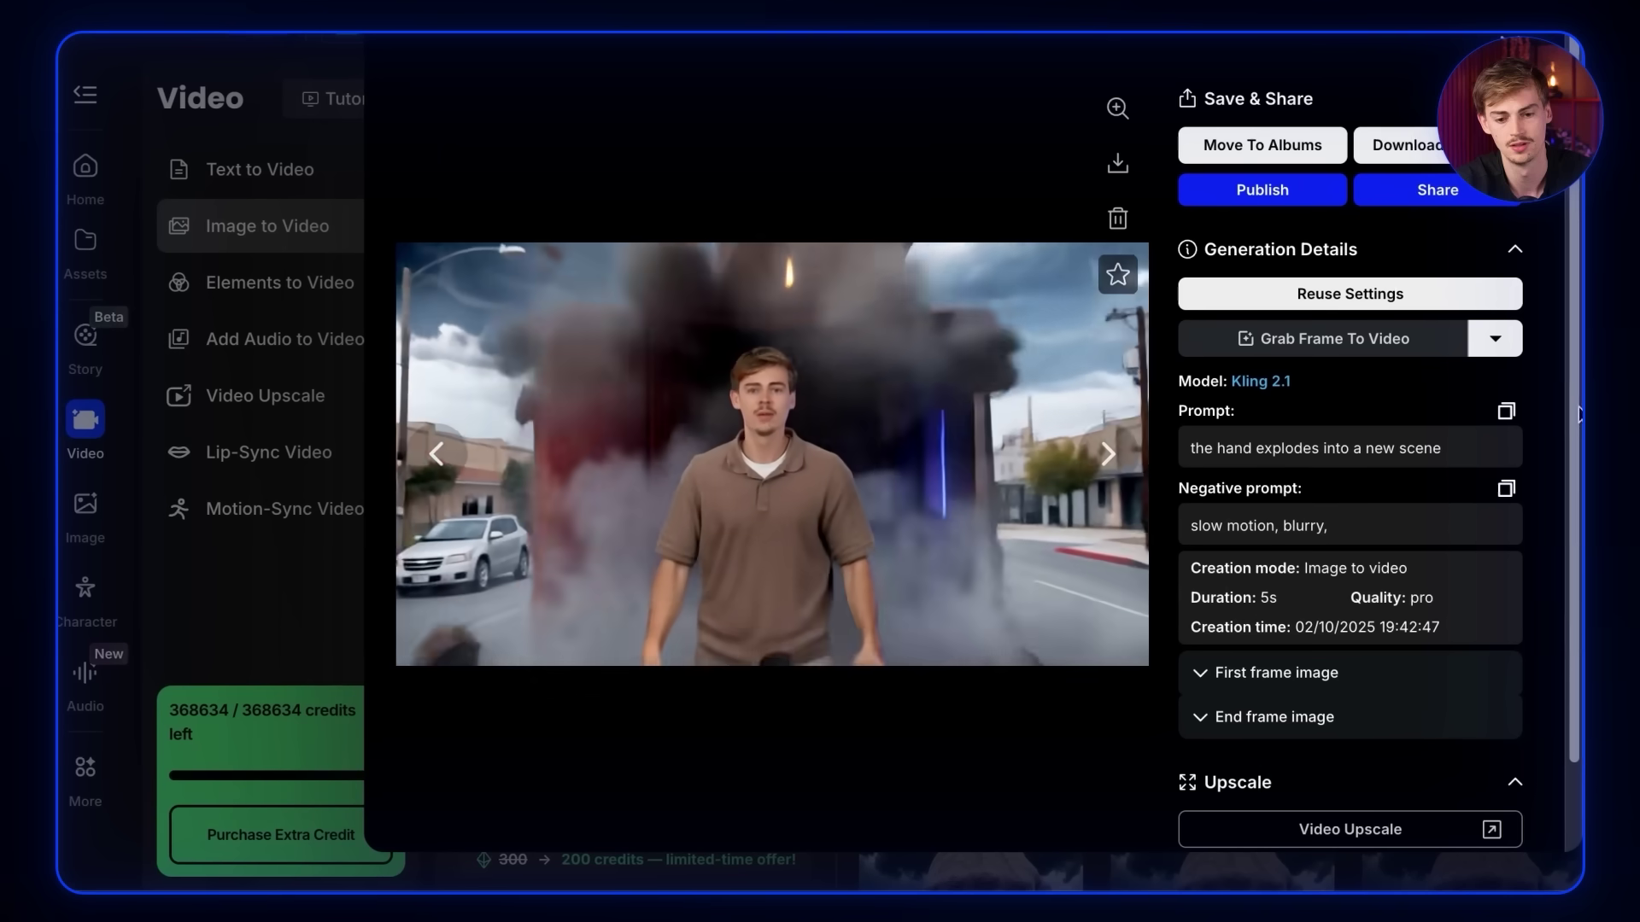
pyautogui.press('Escape')
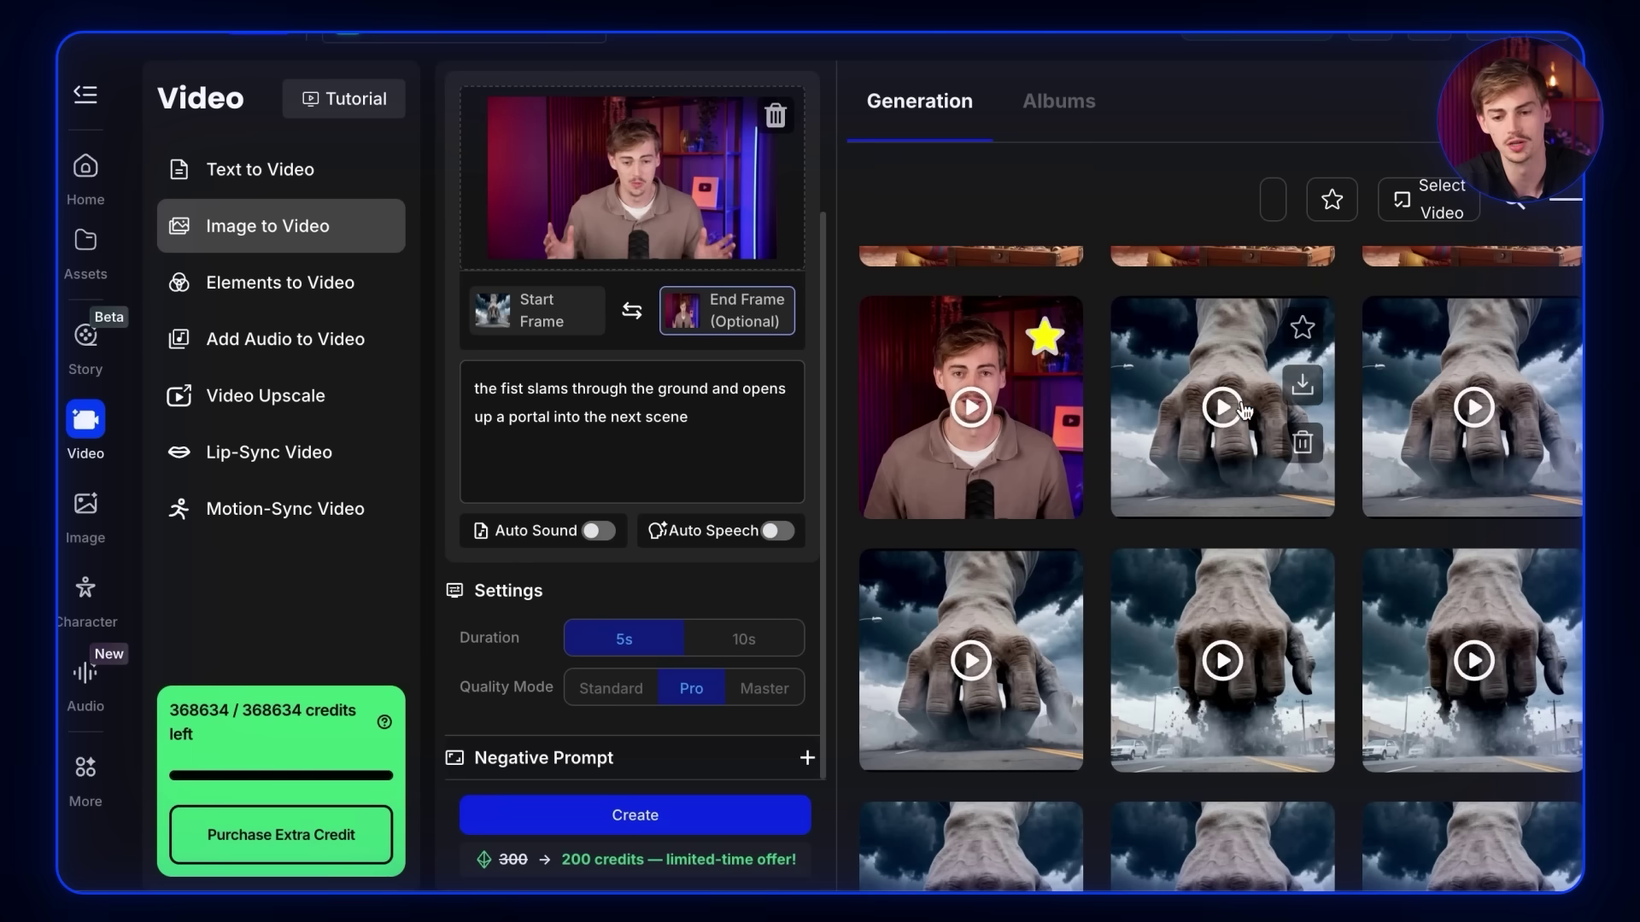
pyautogui.click(1510, 449)
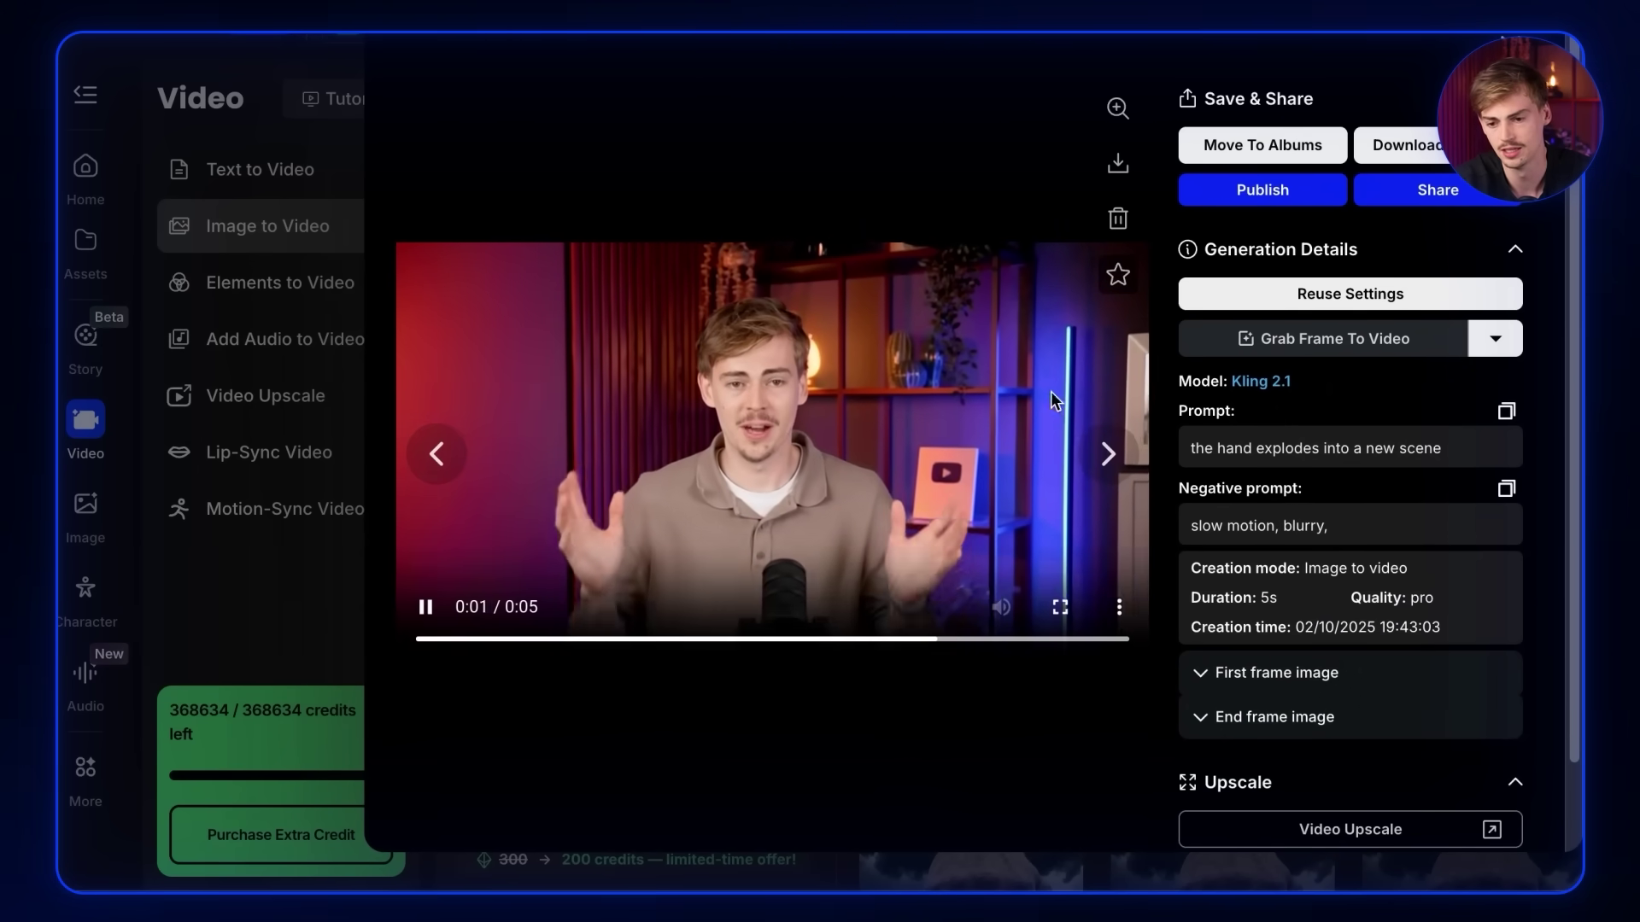
pyautogui.press('Escape')
pyautogui.click(1540, 538)
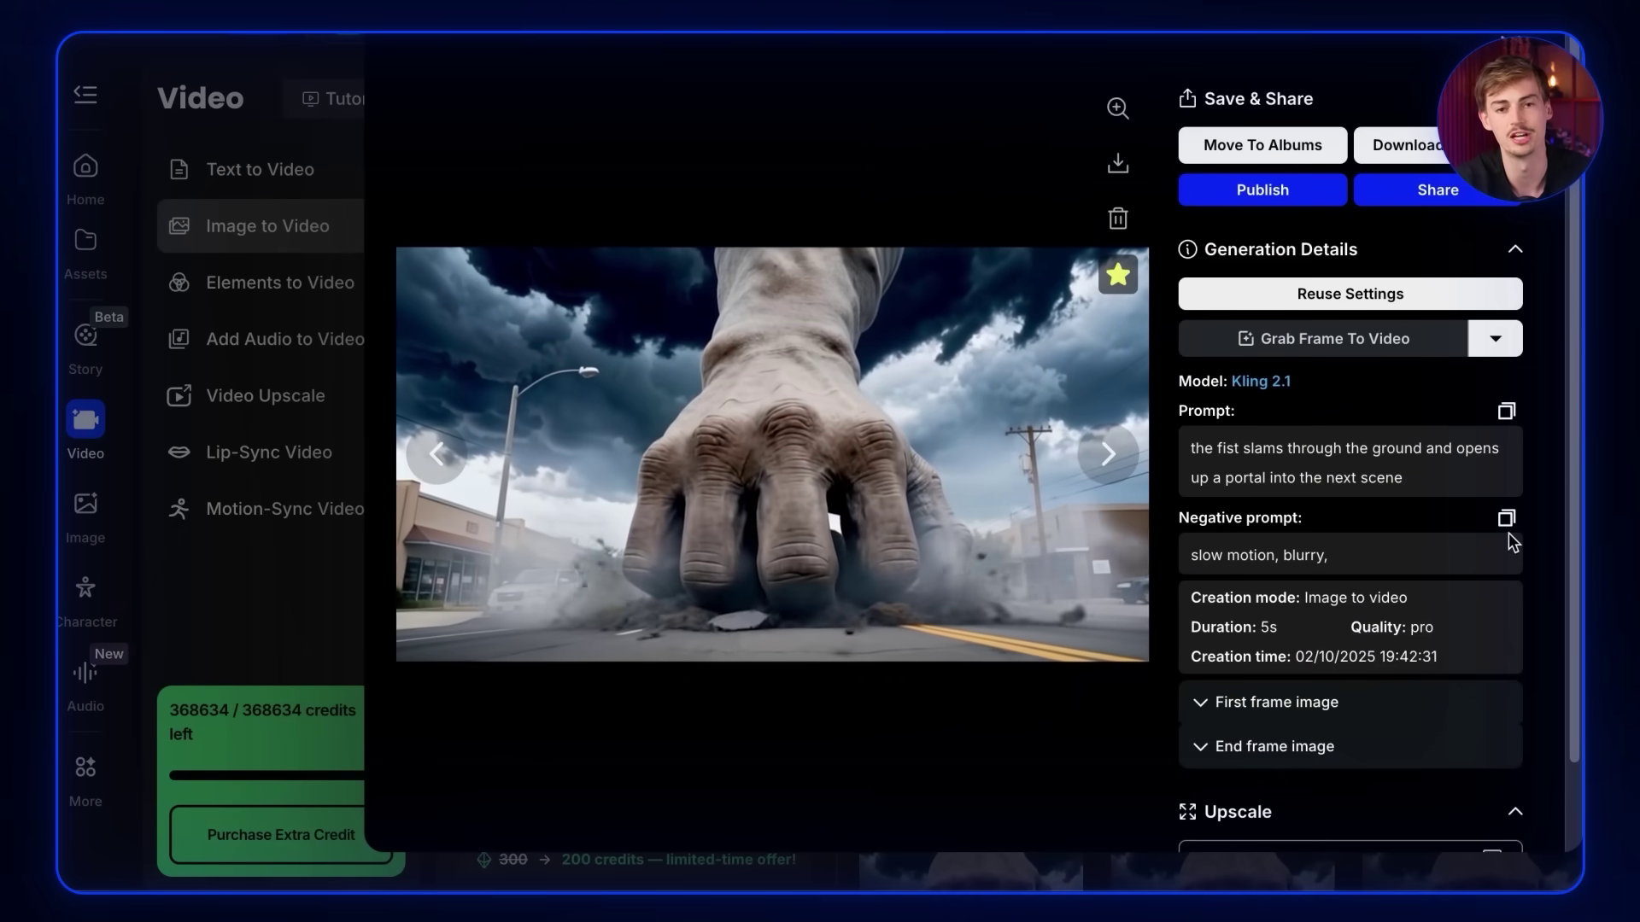
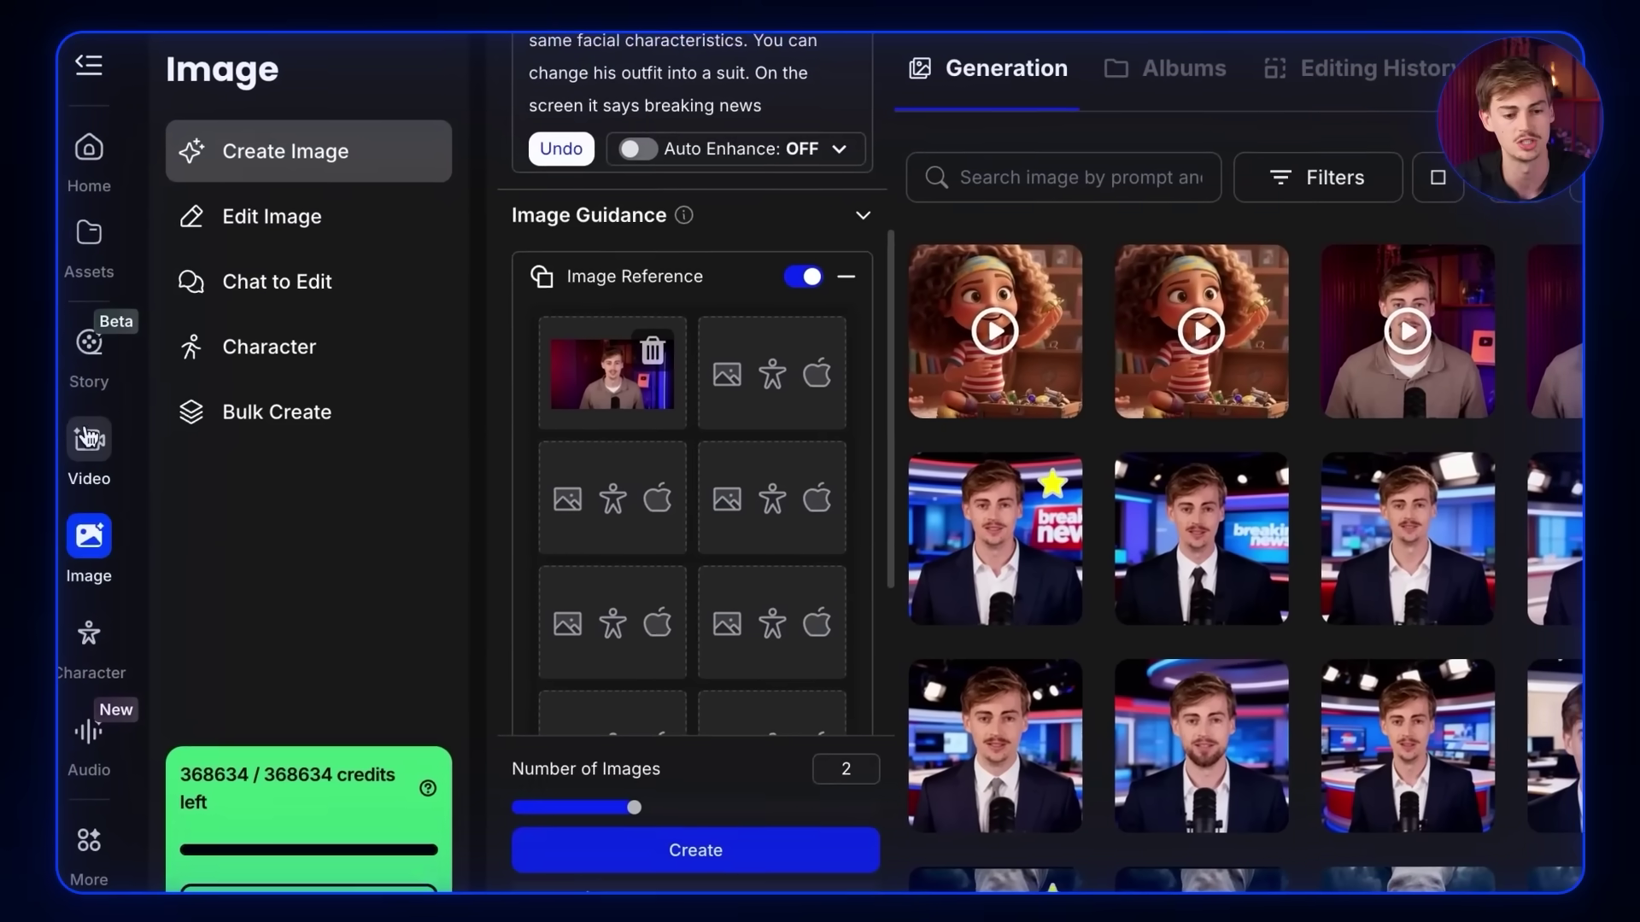
# Open the video generator and view the generated clips of the studio background changing into a news set.
pyautogui.click(88, 438)
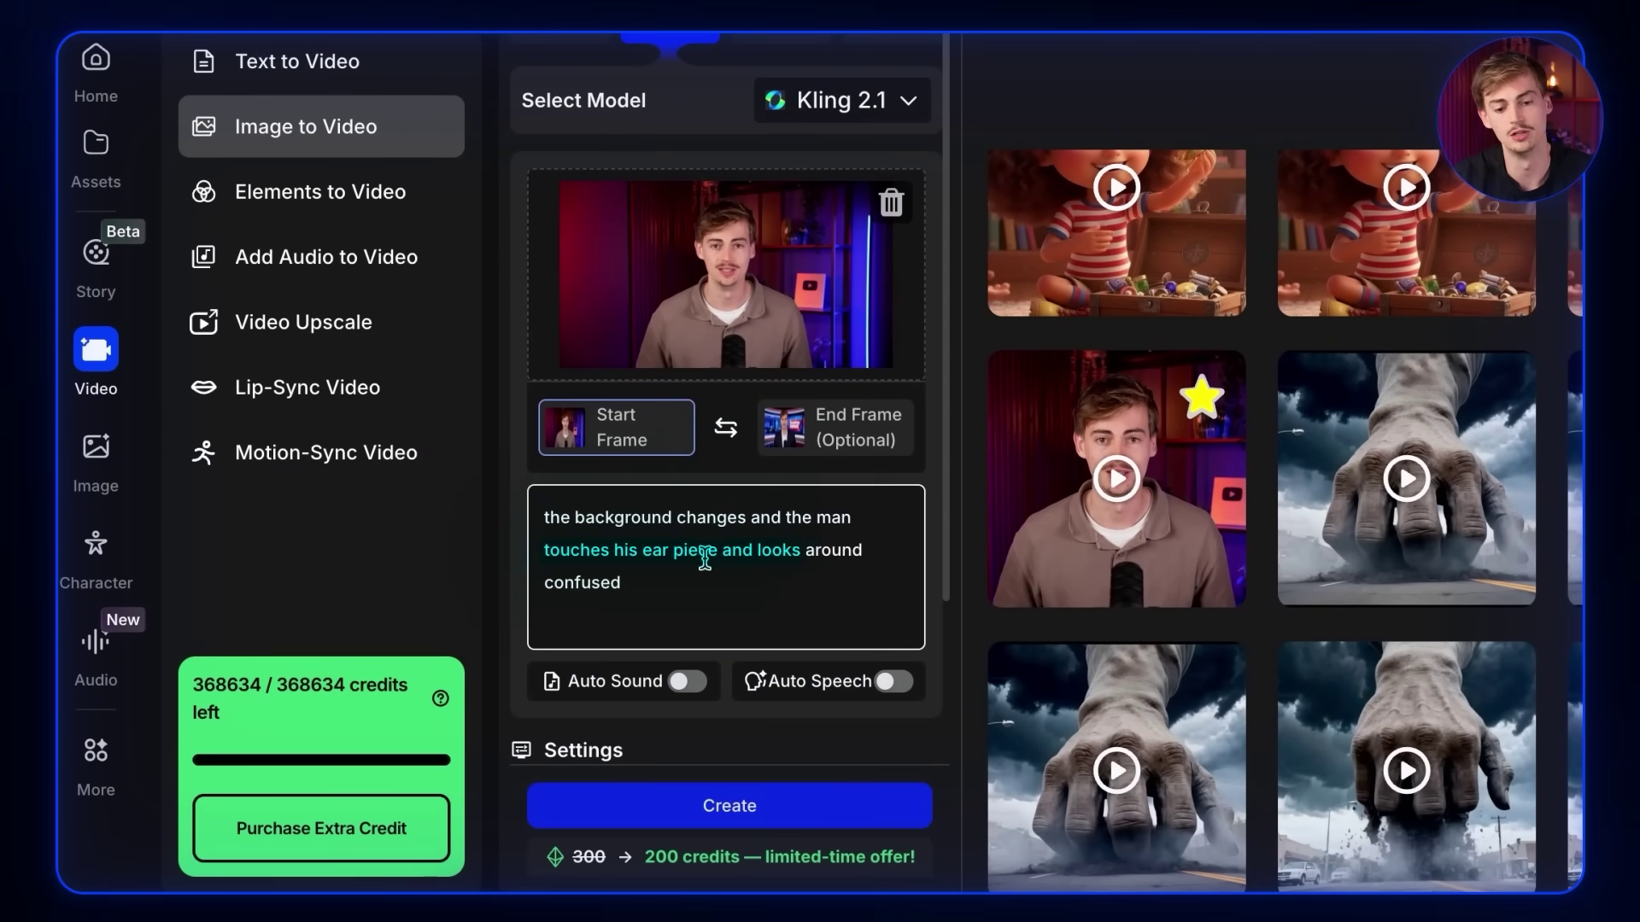
pyautogui.click(1073, 480)
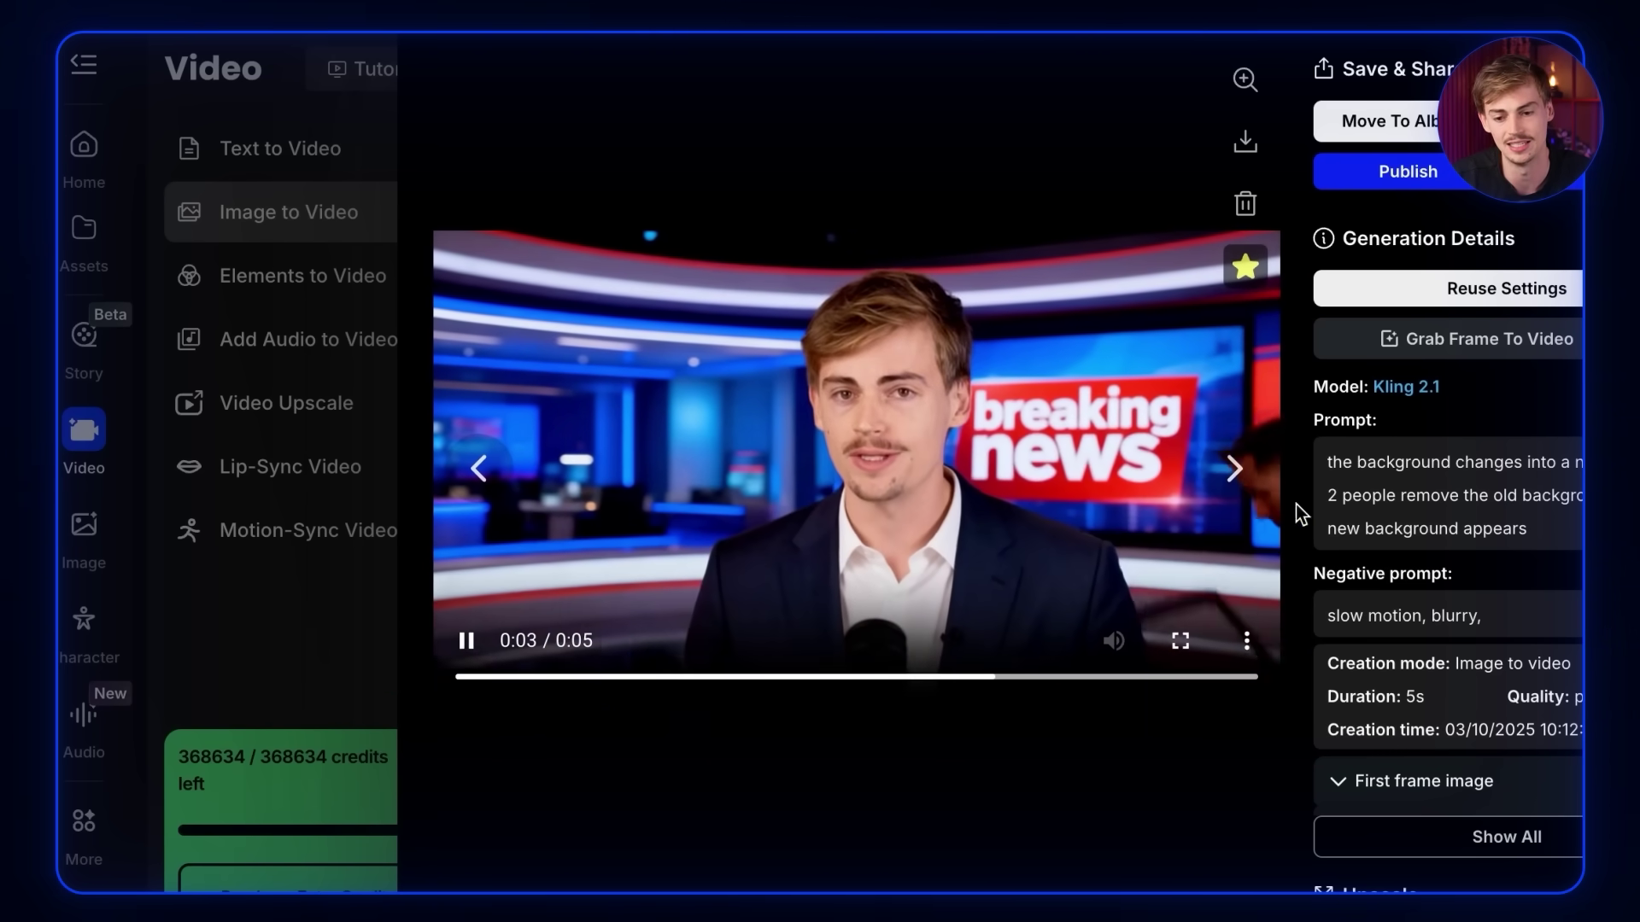
pyautogui.press('Escape')
pyautogui.click(971, 391)
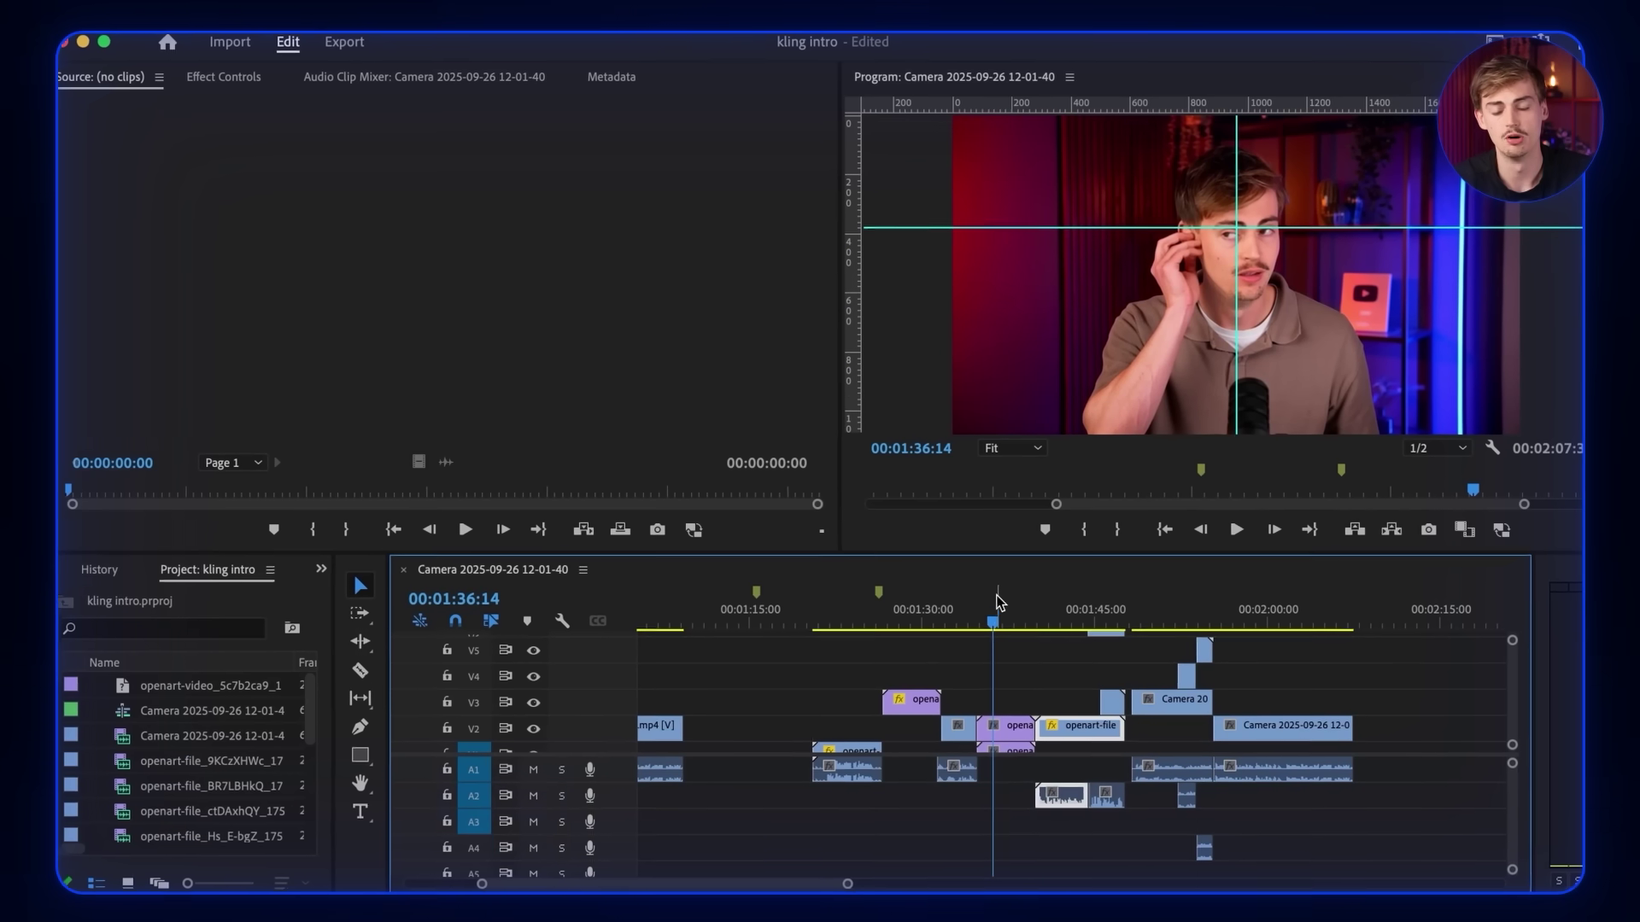
# In Premiere Pro, inspect the breaking-news transition on the timeline and return the playhead to the talking-head clip around 00:00:29:48.
pyautogui.moveTo(919, 637); pyautogui.dragTo(901, 666)
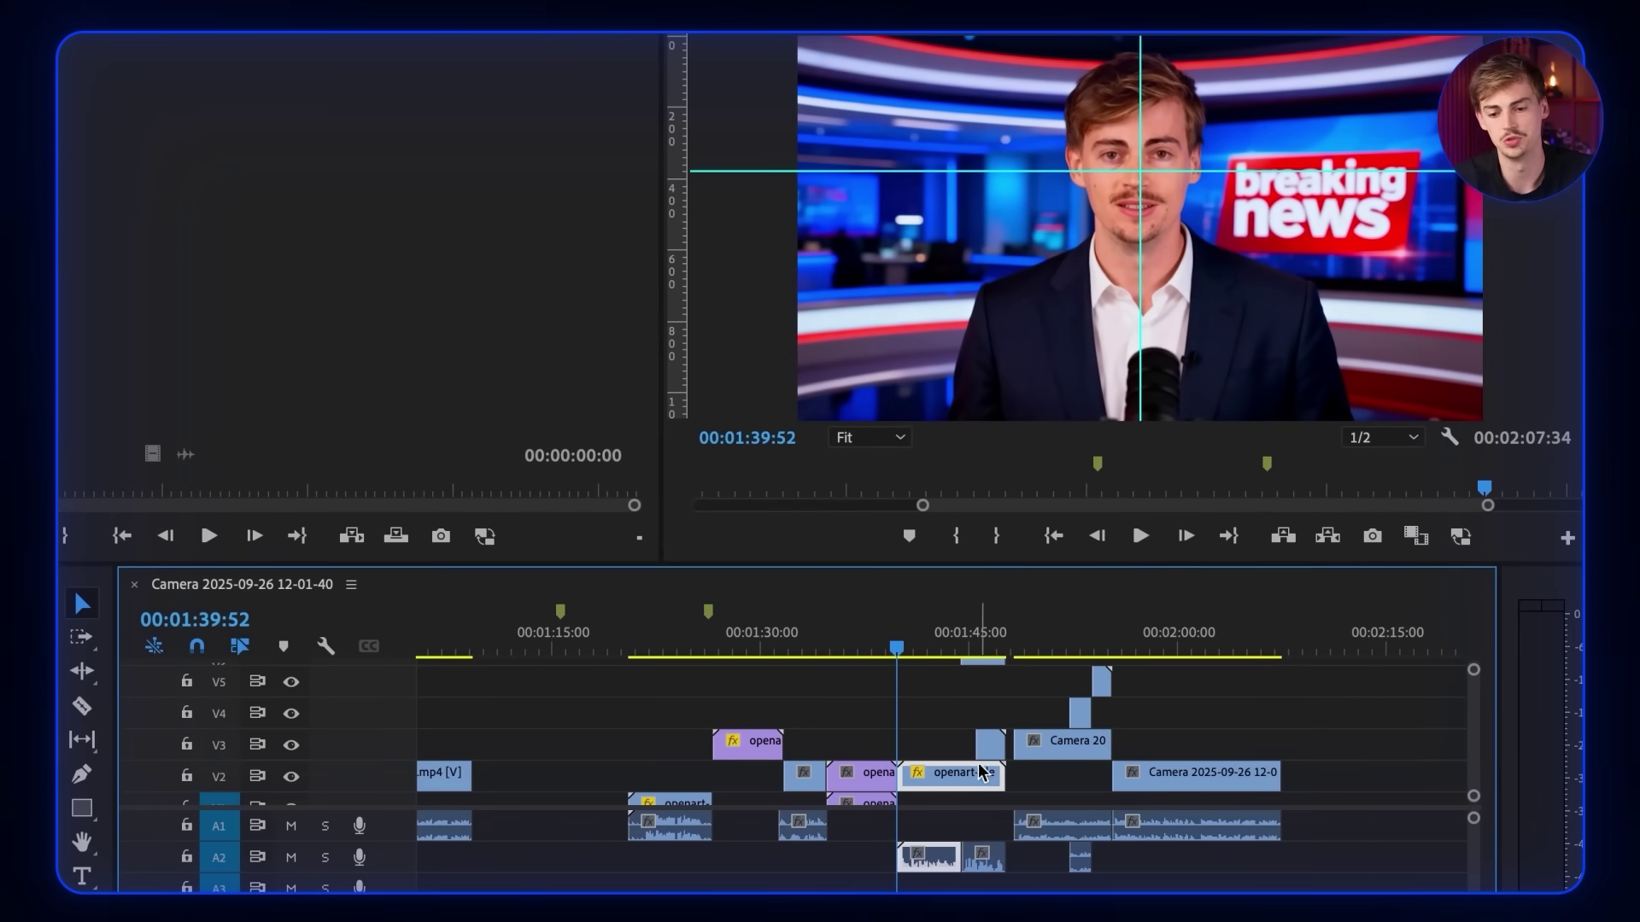
pyautogui.press('-')
pyautogui.press('-')
pyautogui.press('-')
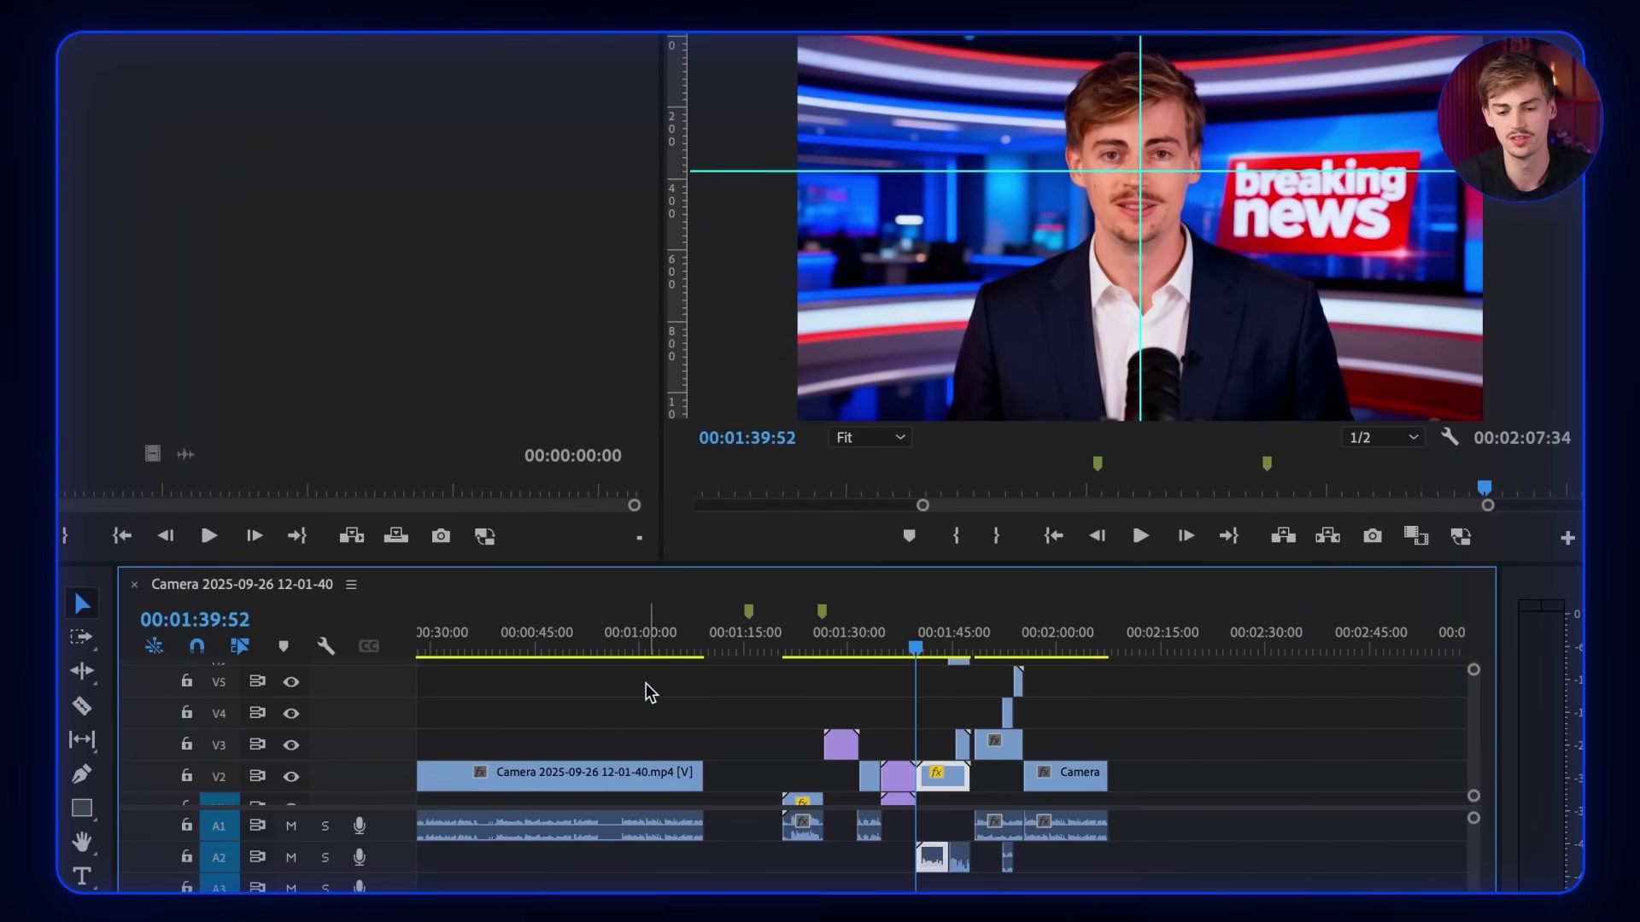
pyautogui.moveTo(528, 651); pyautogui.dragTo(521, 652)
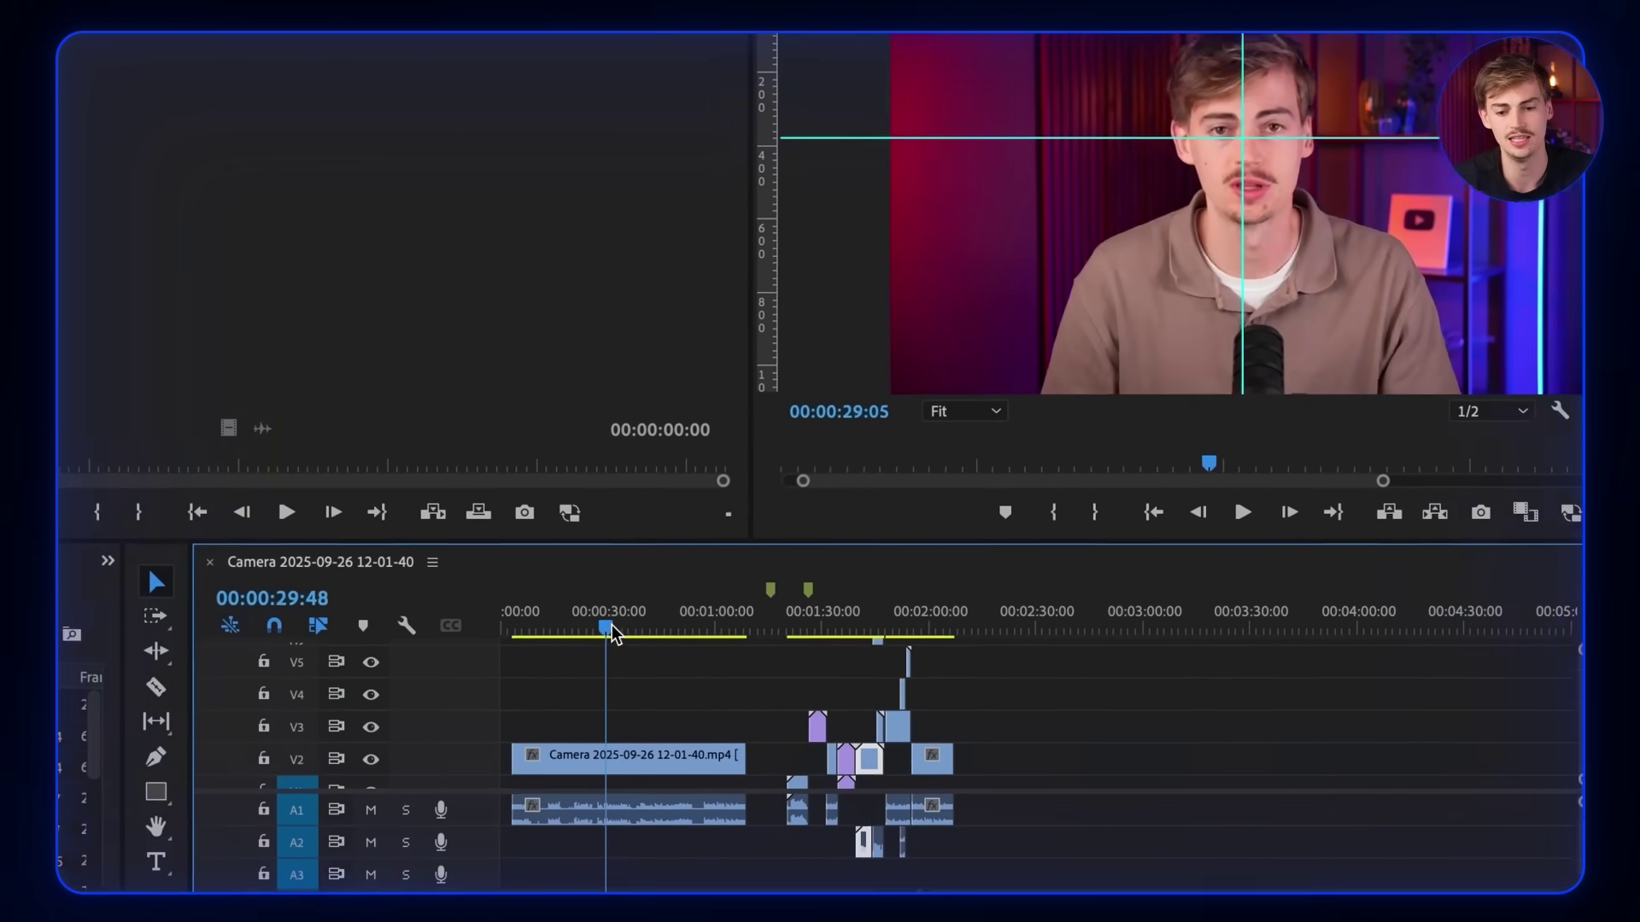
pyautogui.moveTo(891, 566); pyautogui.dragTo(888, 565)
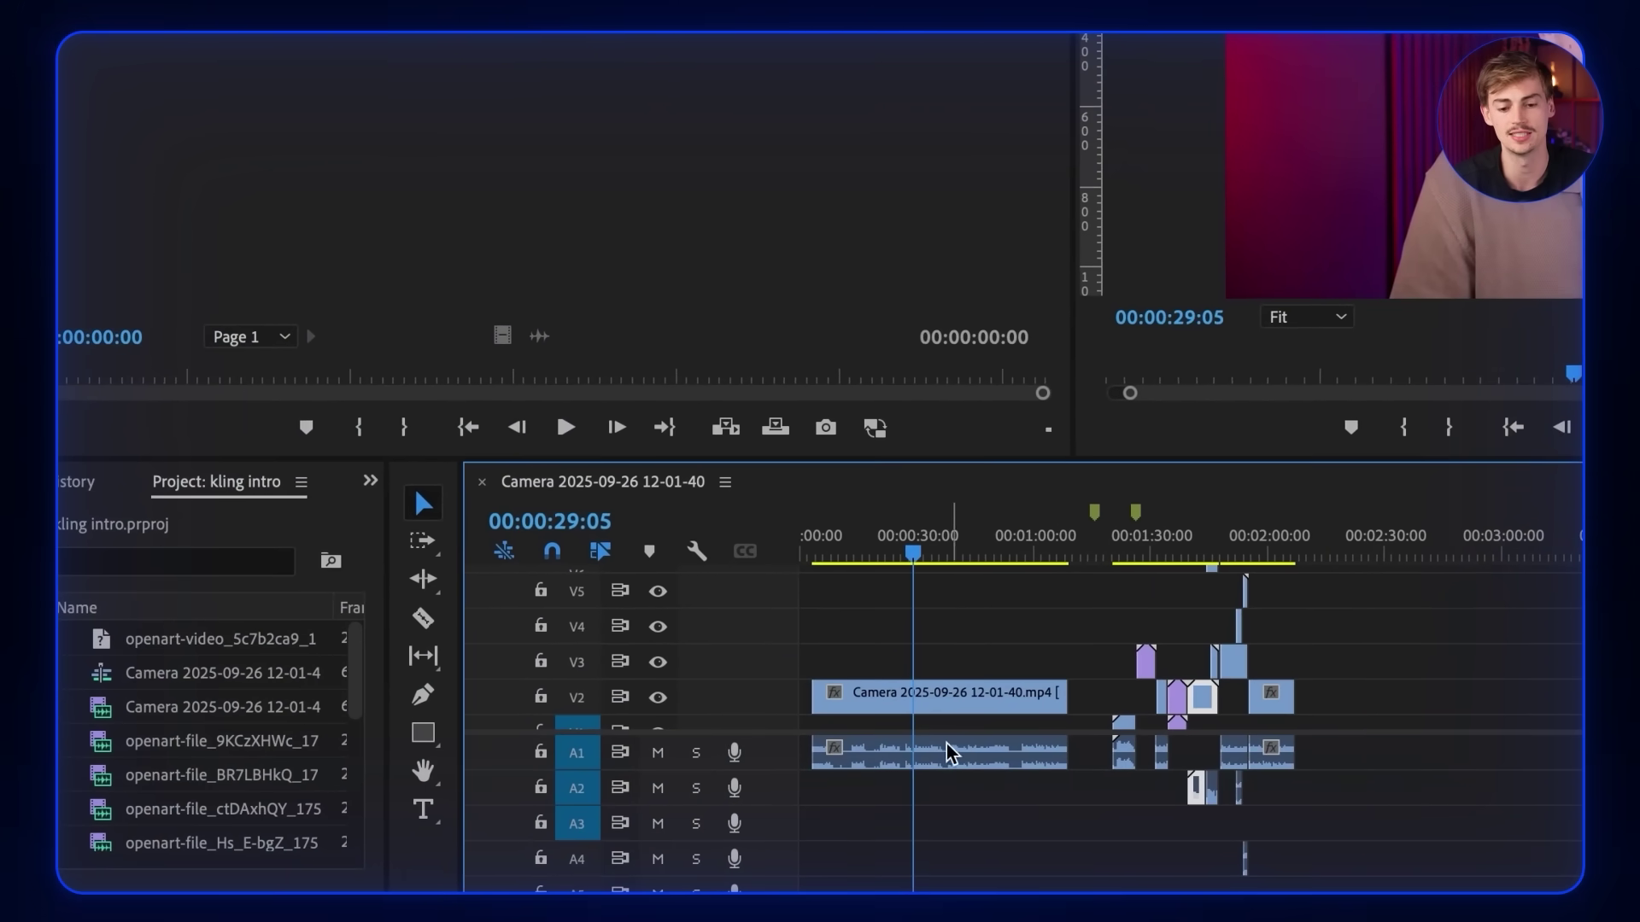
pyautogui.click(918, 759)
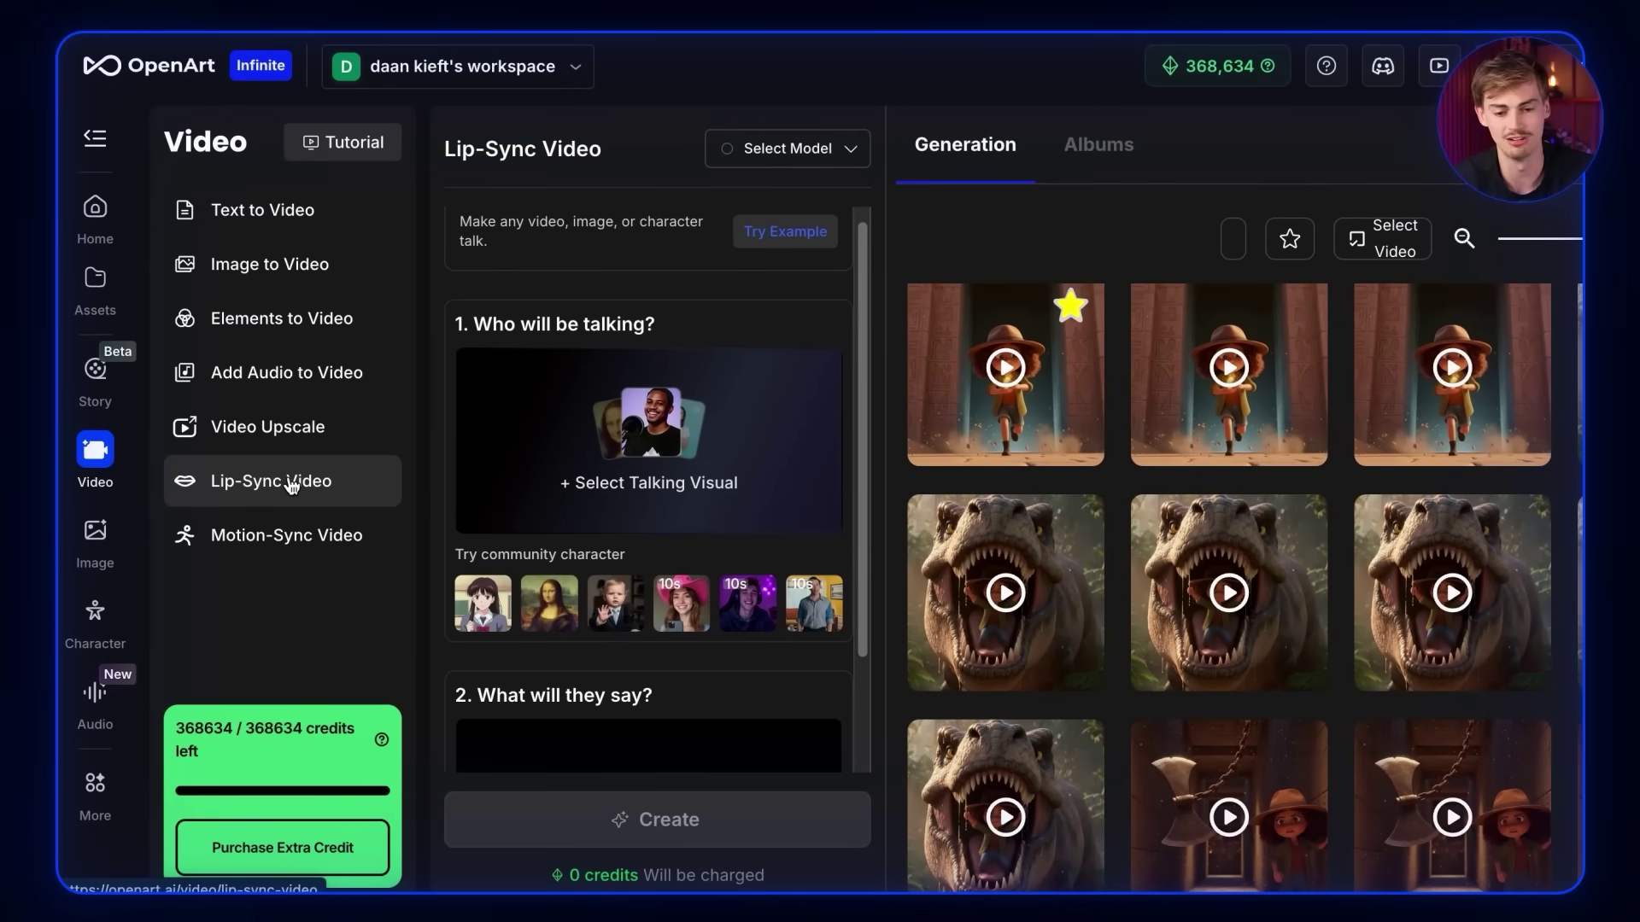
# In OpenArt's Lip-Sync Video tool, upload the breaking-news anchor image openart-ima...2_raw (2).jpg from Downloads as the talking visual.
pyautogui.moveTo(663, 471)
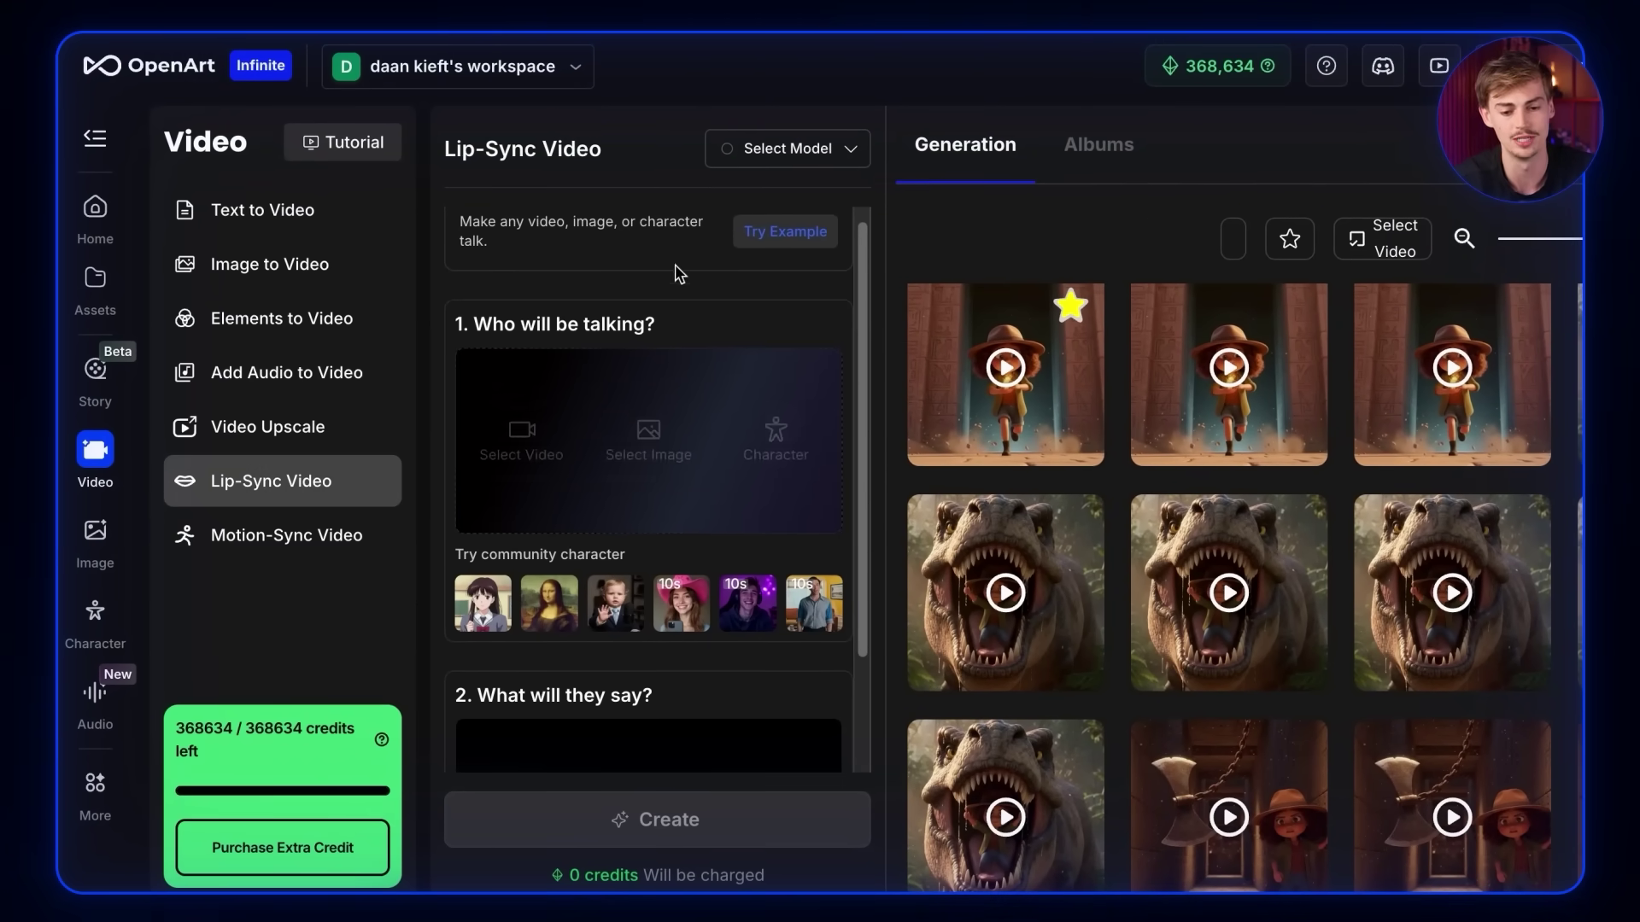
pyautogui.scroll(-1, 716, 388)
pyautogui.moveTo(716, 388)
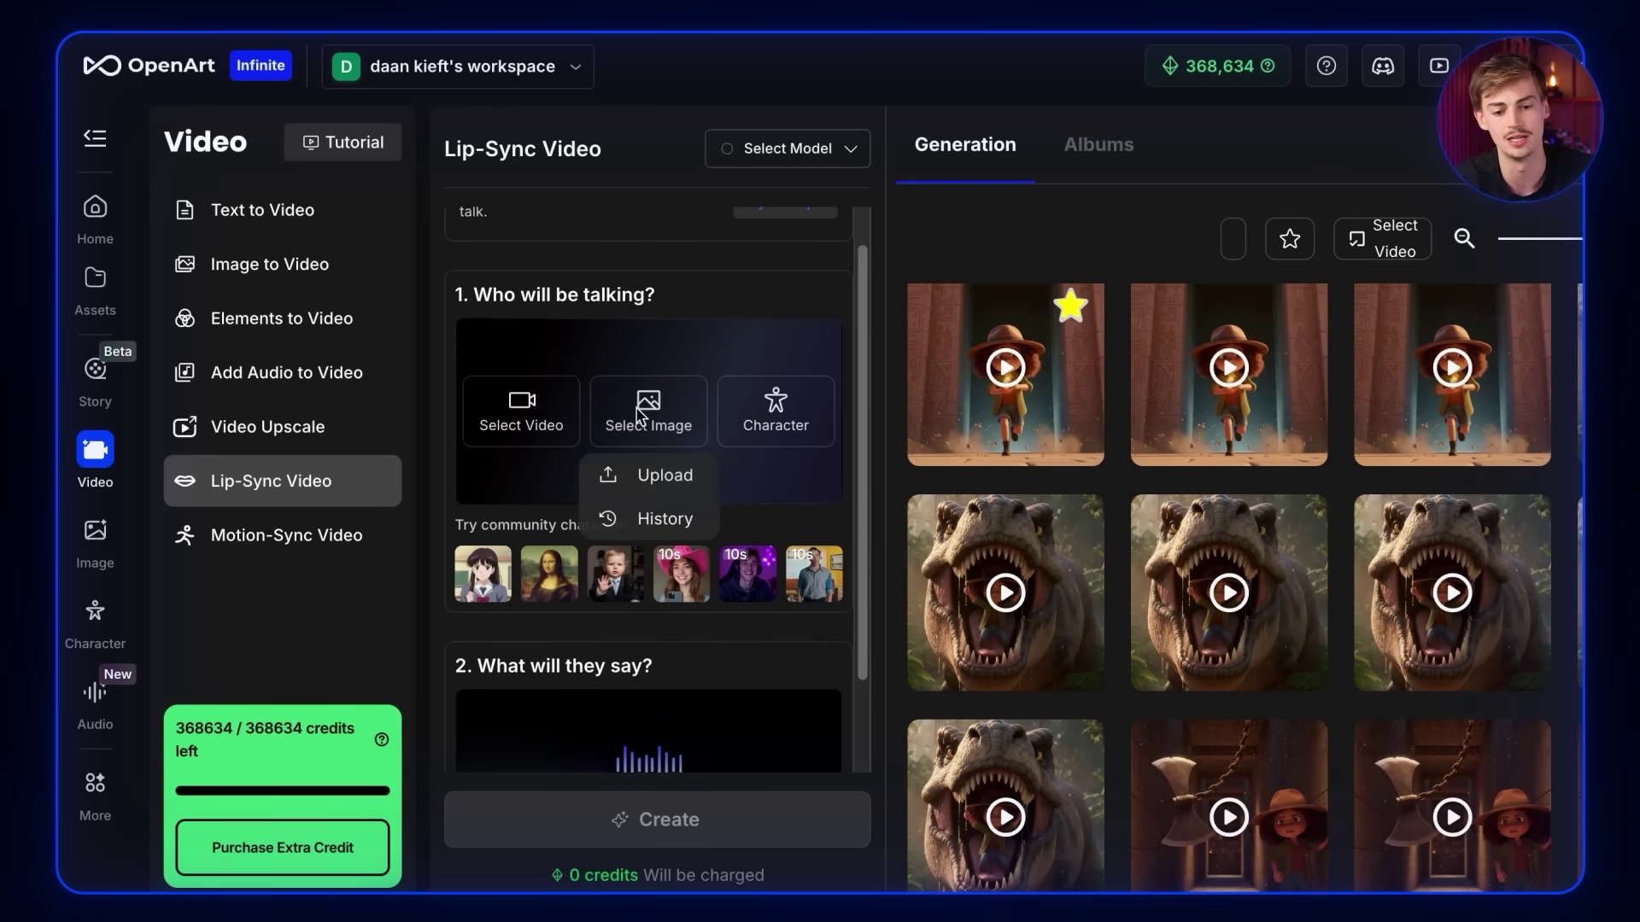
pyautogui.click(707, 472)
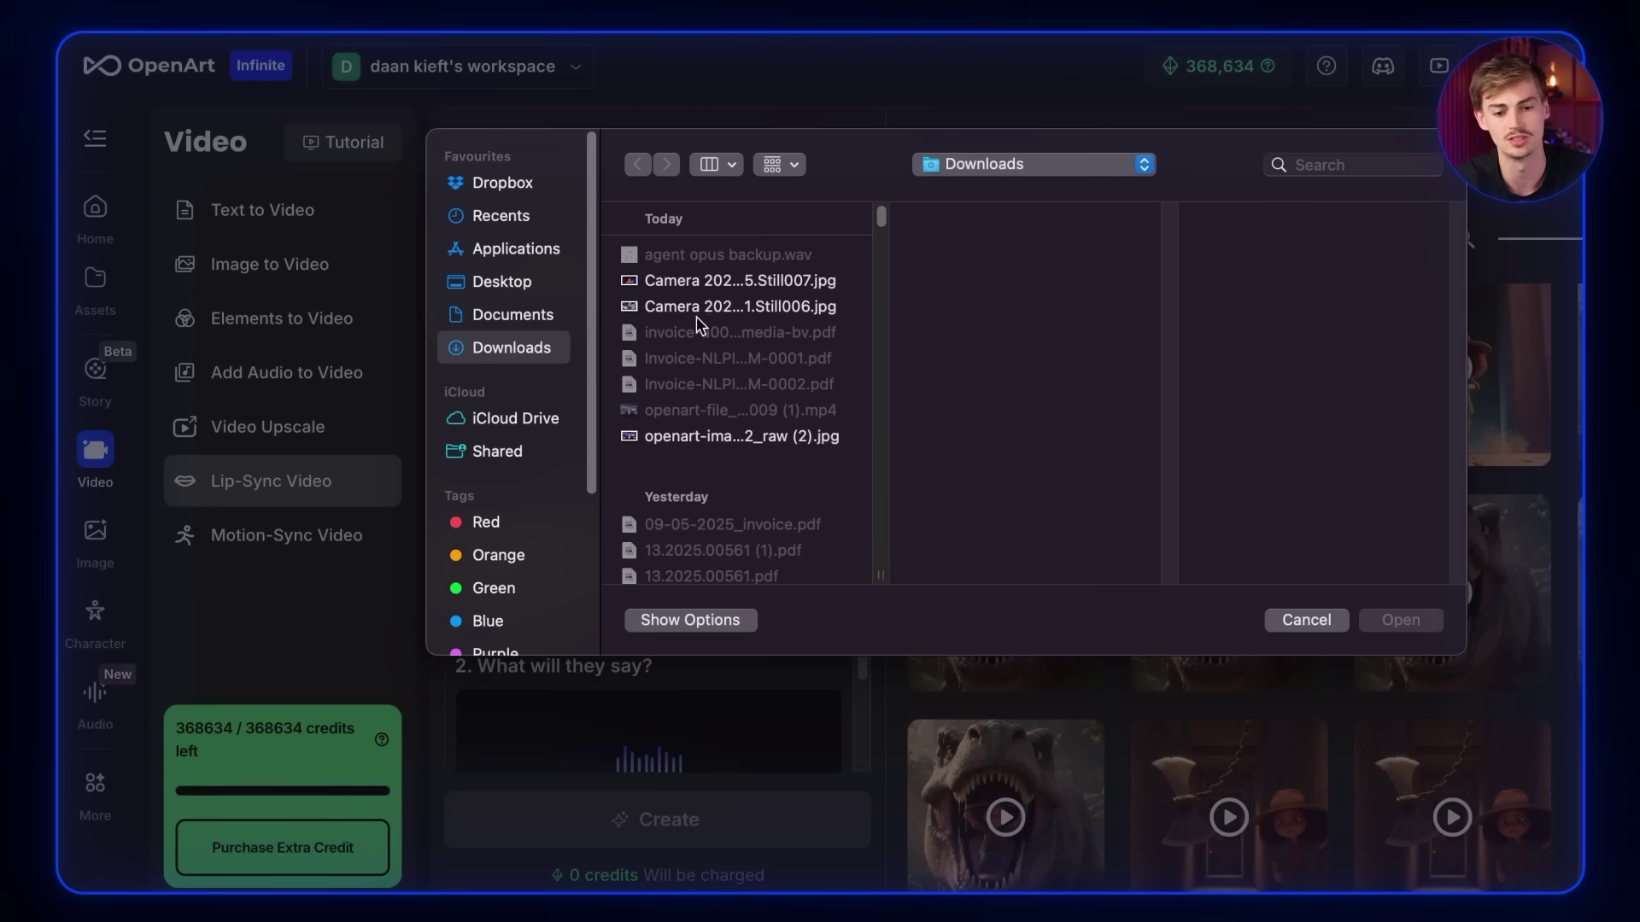
pyautogui.doubleClick(690, 437)
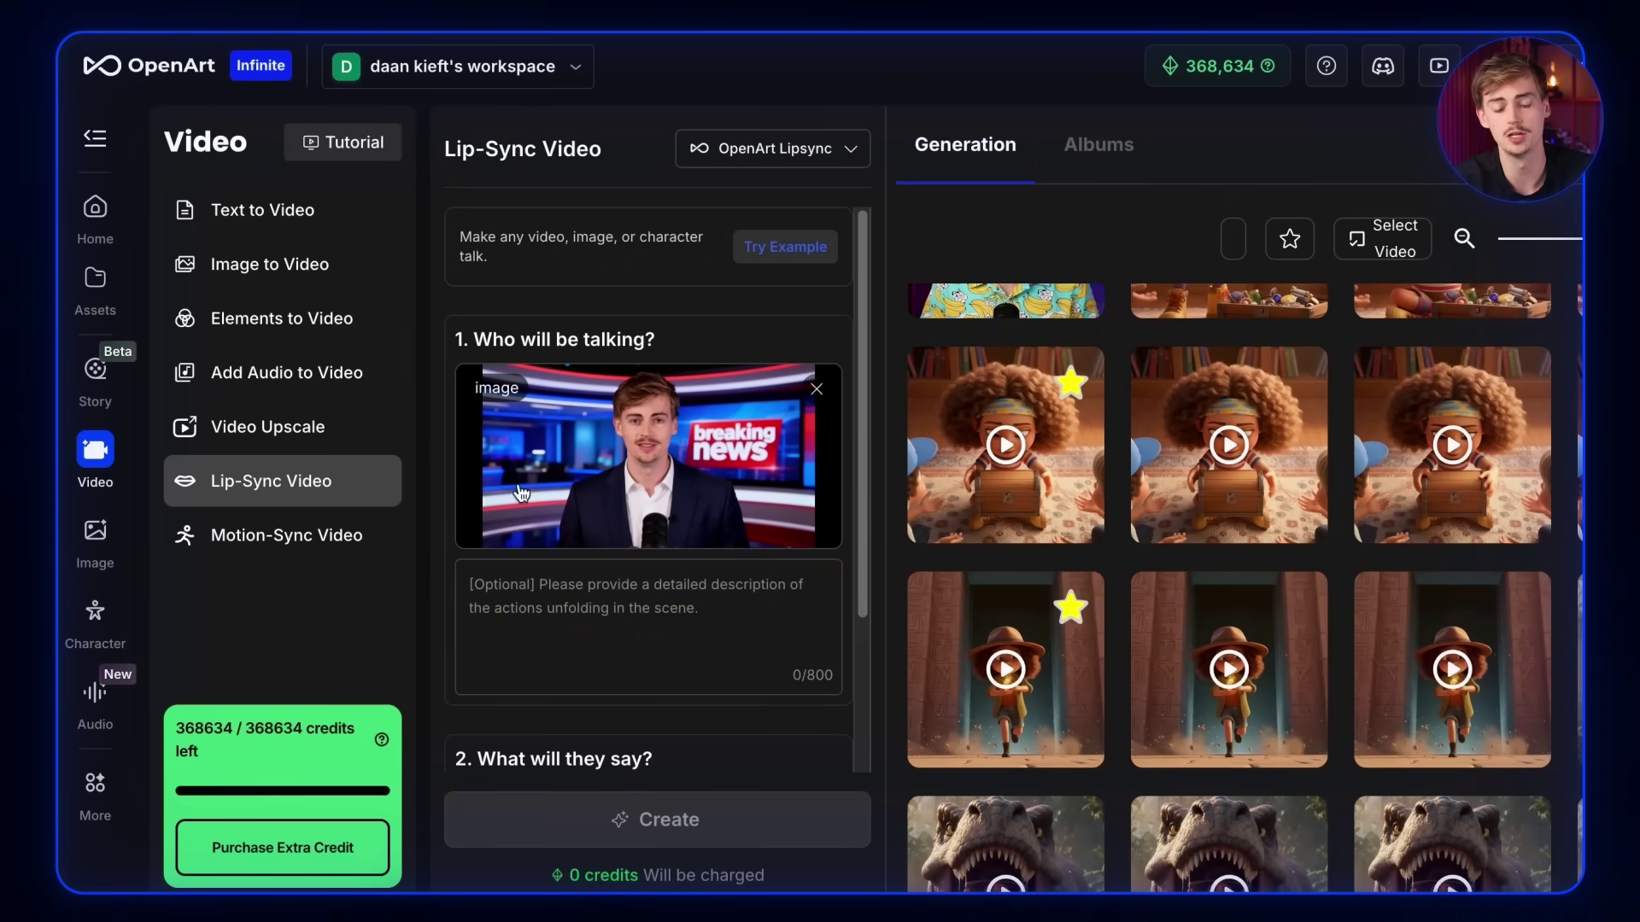
# Review the ways to add talking content and the available lip-sync models, keeping OpenArt Lipsync selected.
pyautogui.scroll(-5, 592, 486)
pyautogui.moveTo(611, 668)
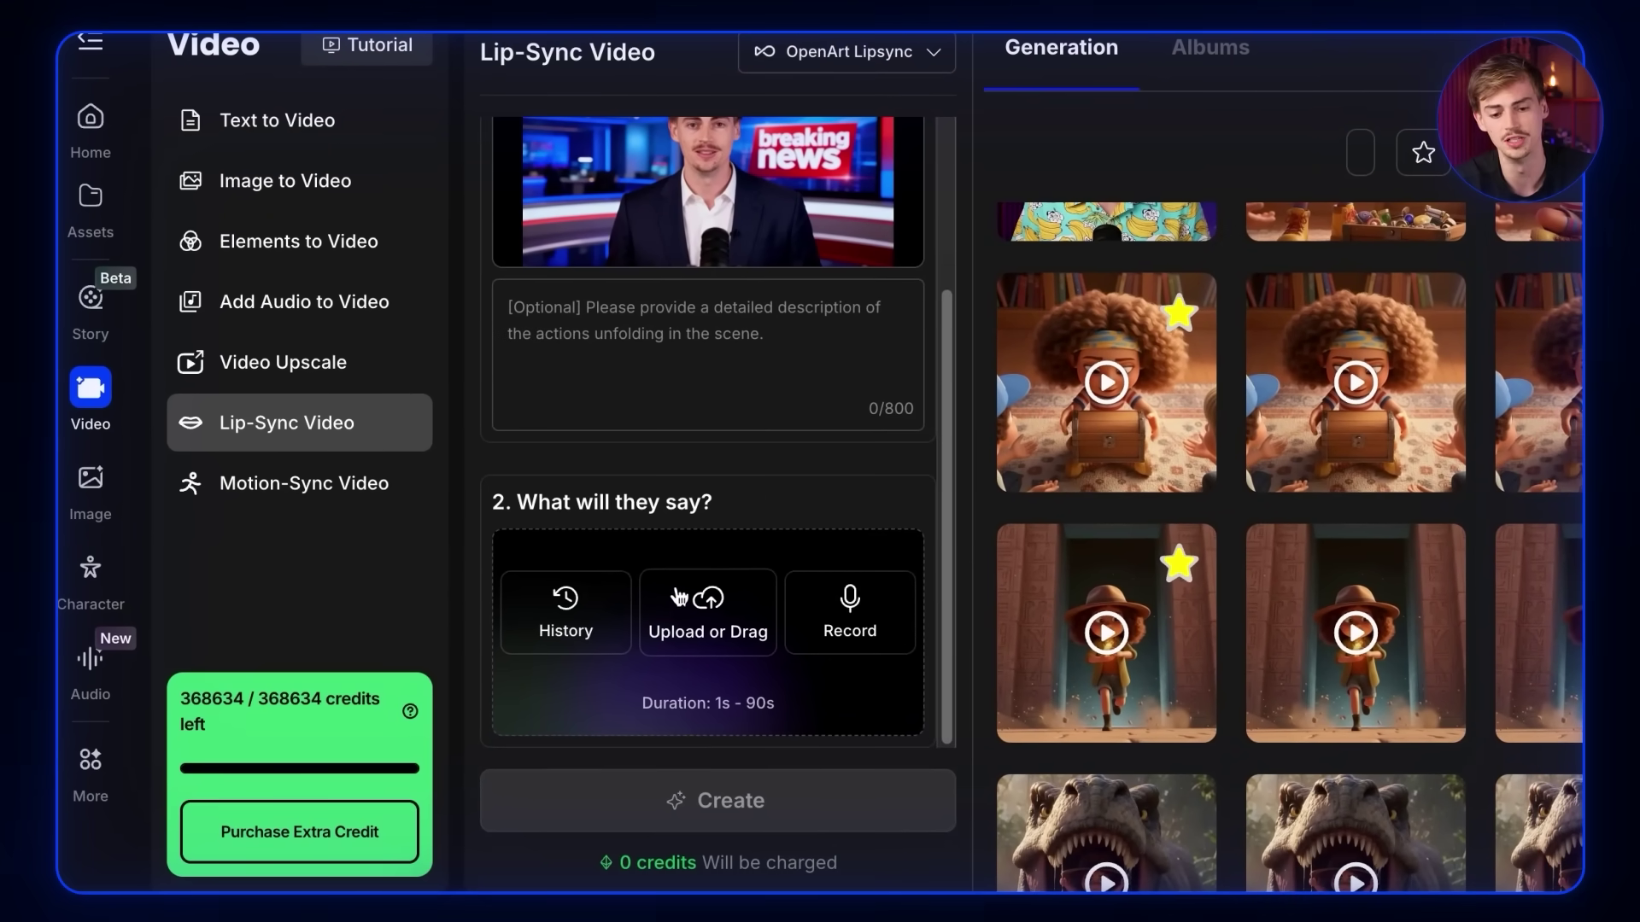
pyautogui.click(823, 51)
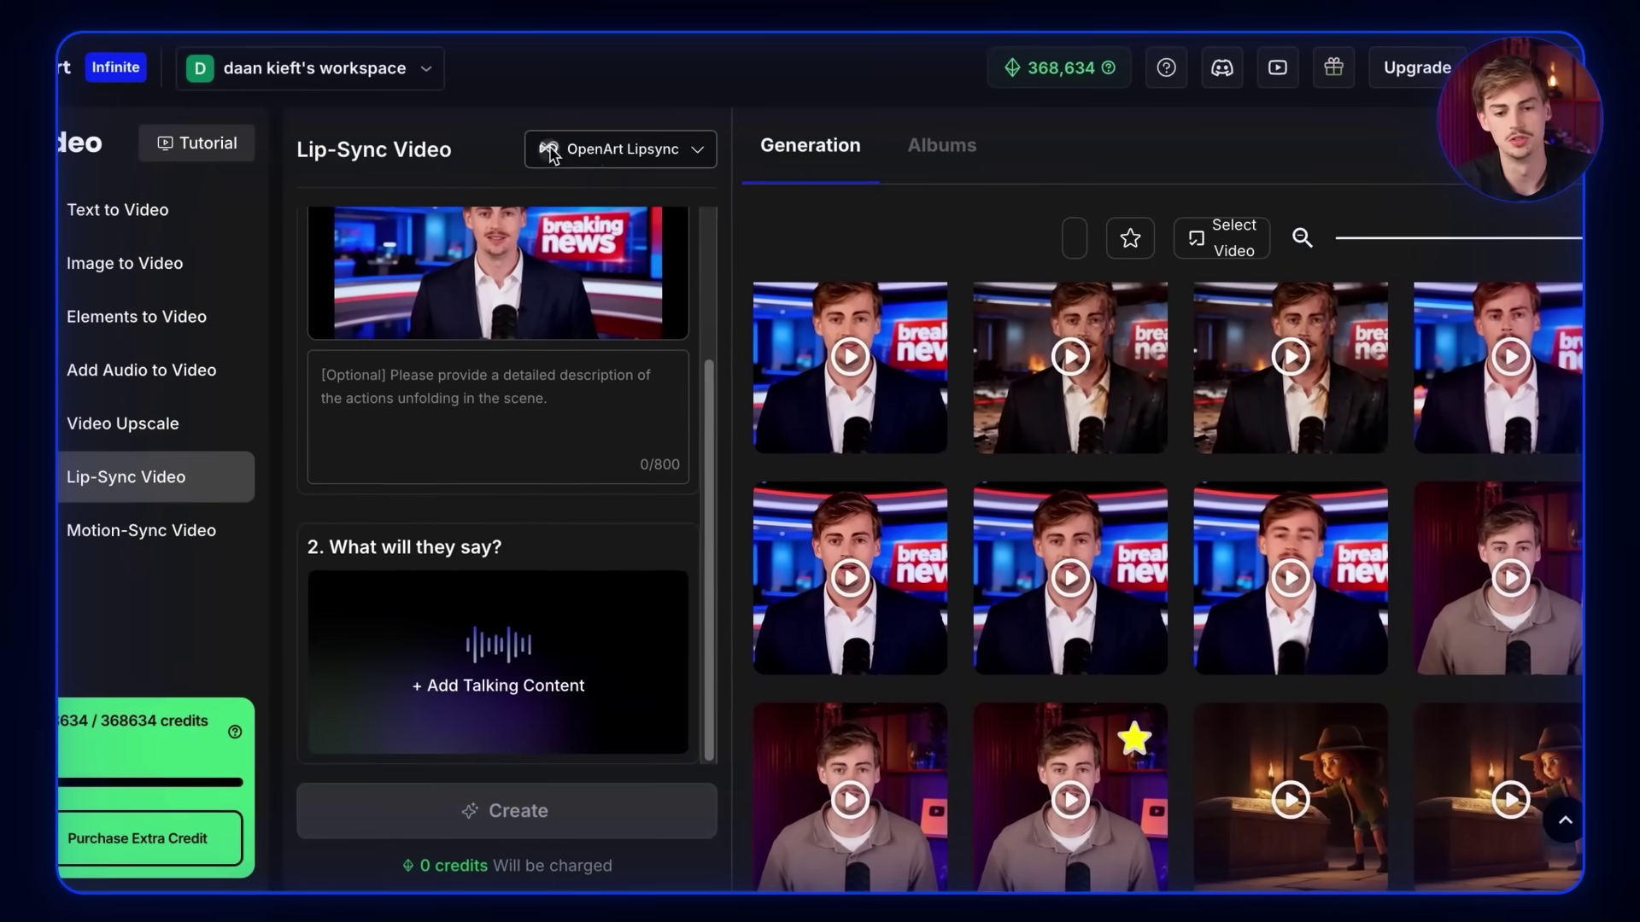
pyautogui.click(619, 148)
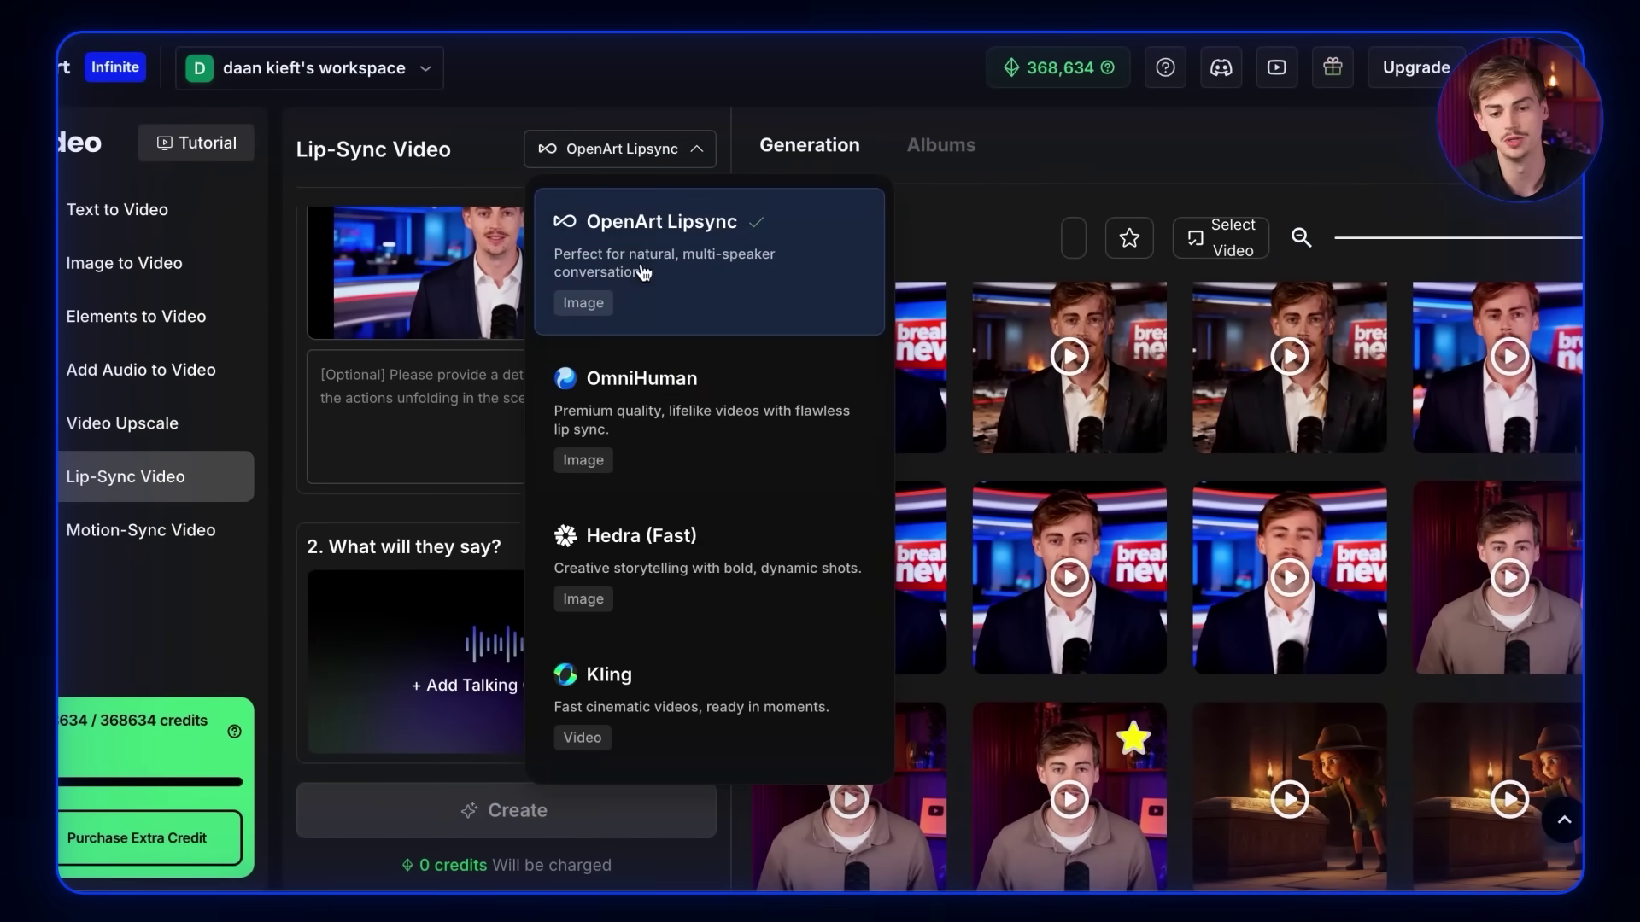
pyautogui.click(968, 443)
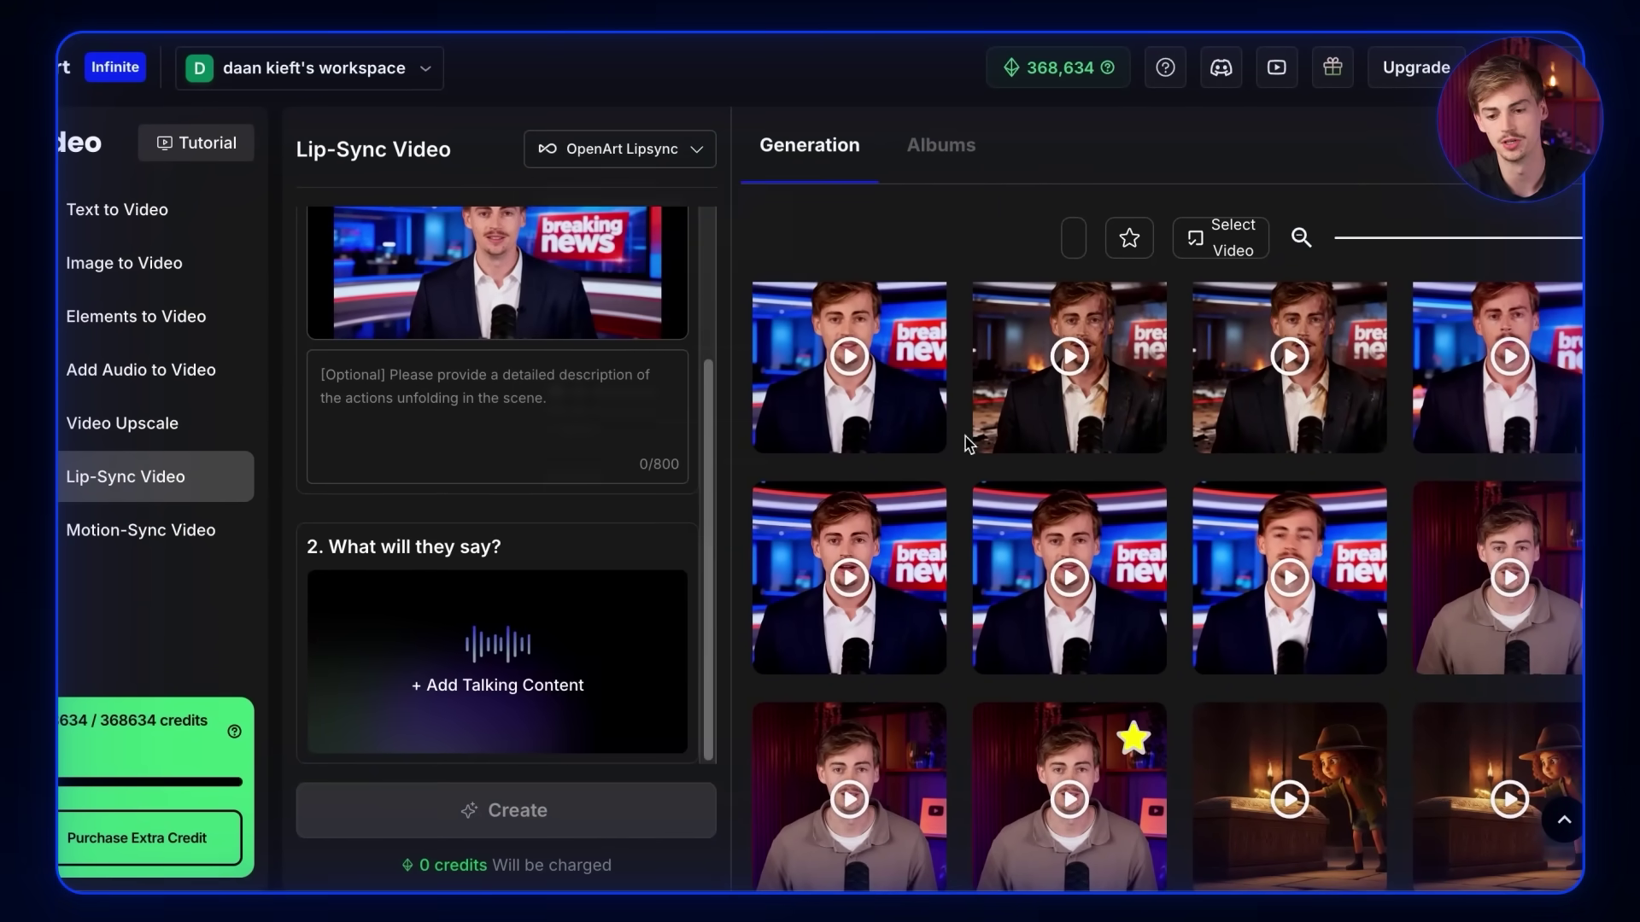
# Play the breaking-news lip-sync clips generated with Hedra (Fast) and OmniHuman to compare them.
pyautogui.click(1231, 570)
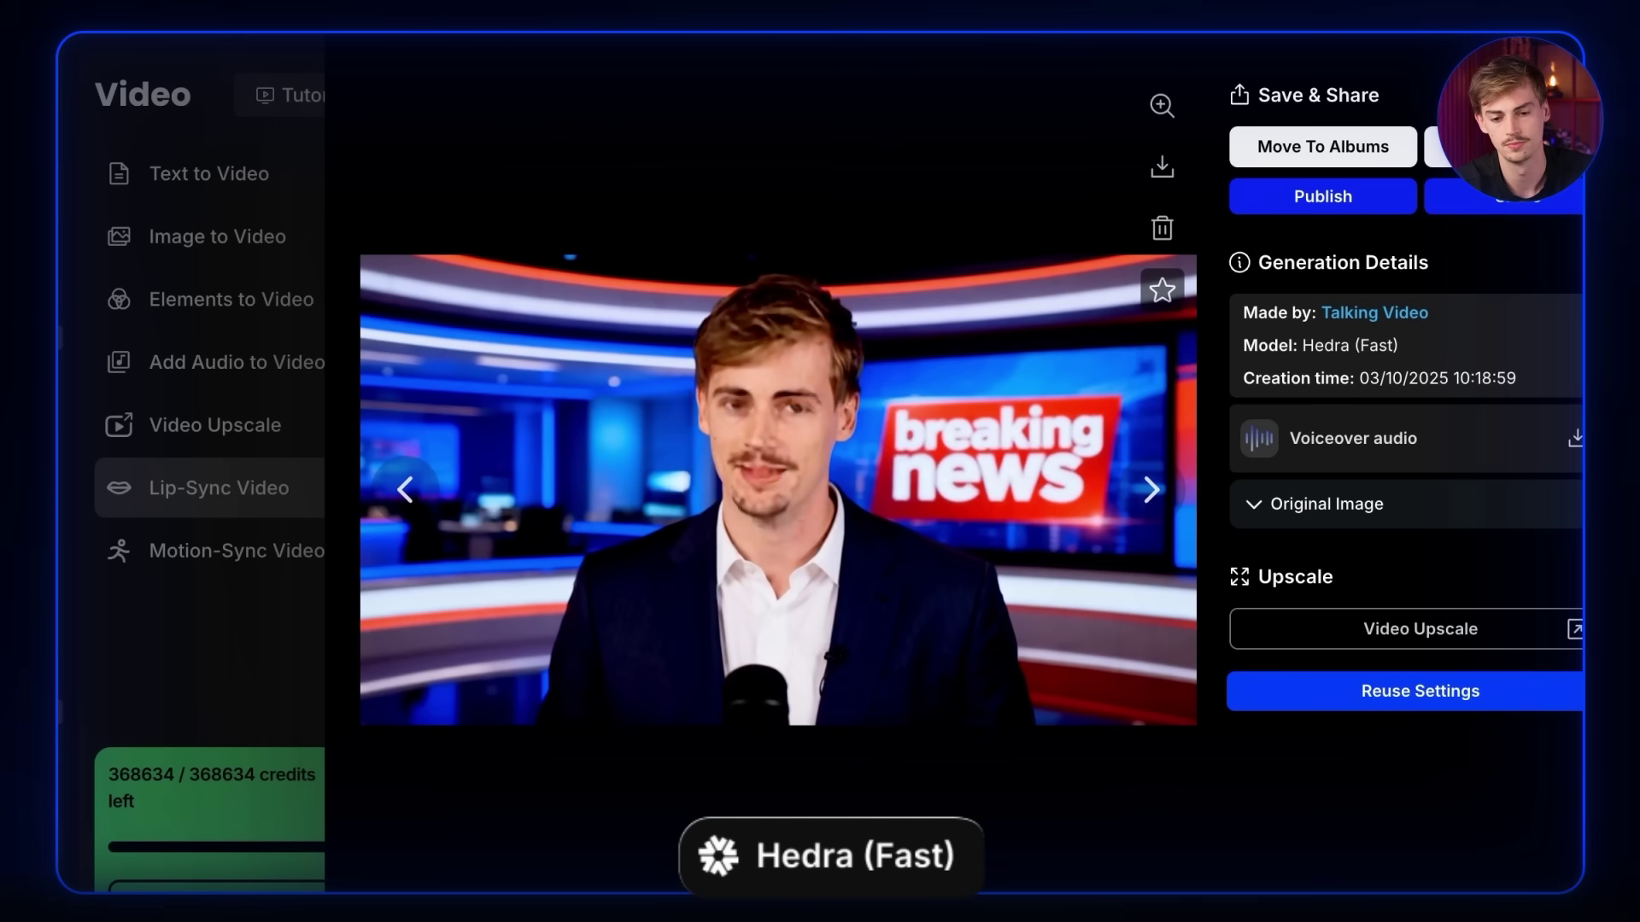
pyautogui.press('Escape')
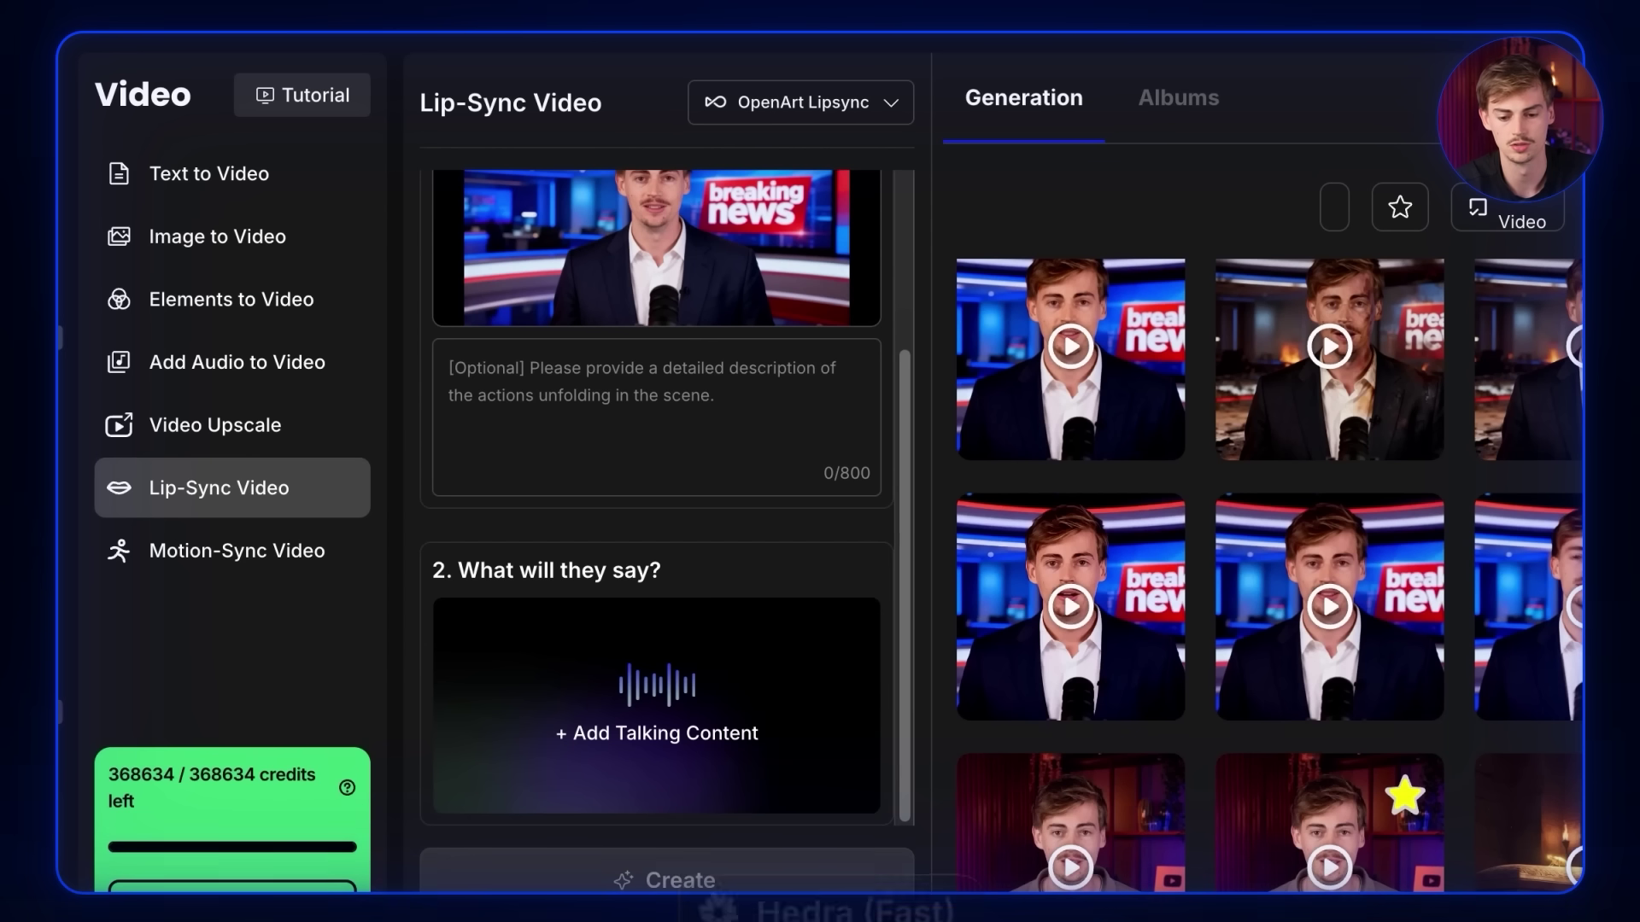
pyautogui.click(1322, 619)
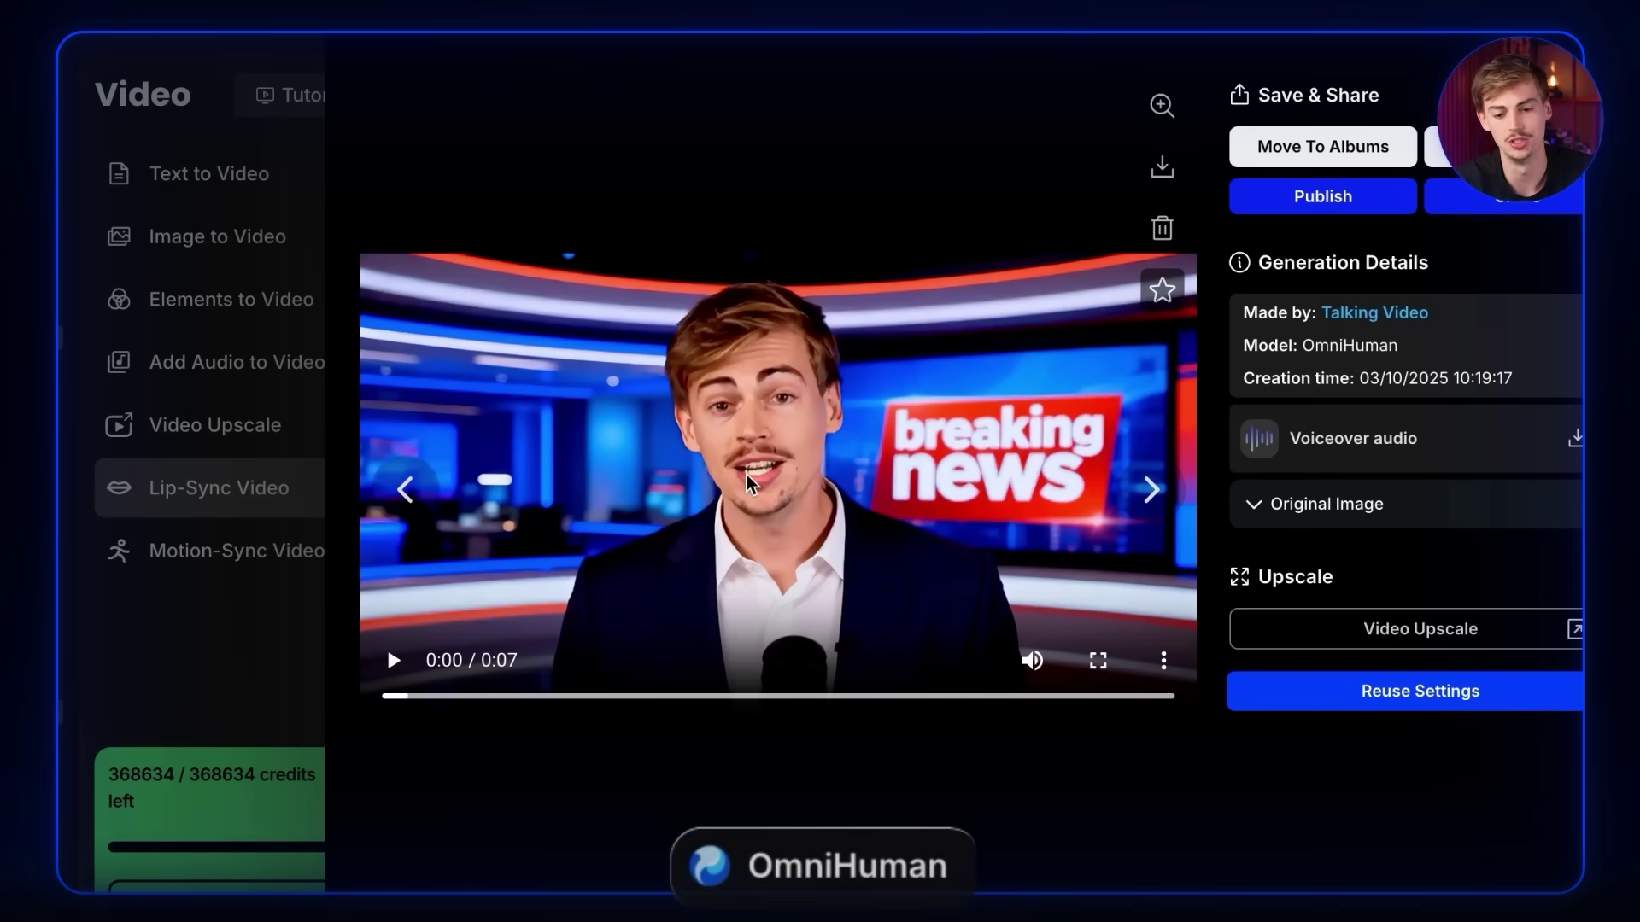
pyautogui.click(747, 482)
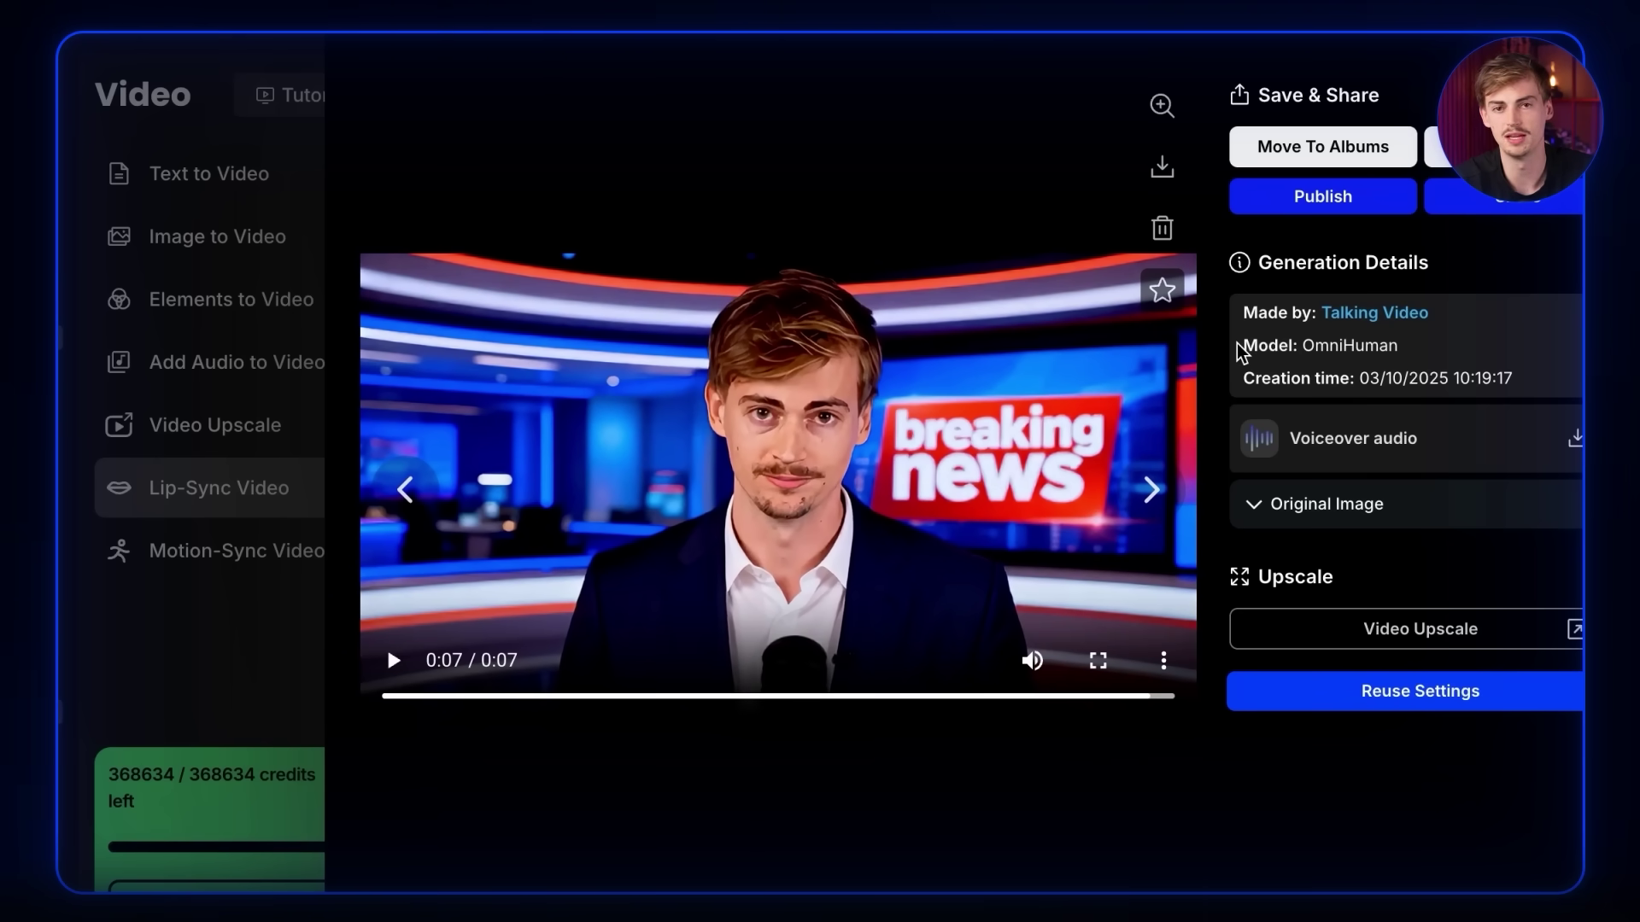
pyautogui.press('Escape')
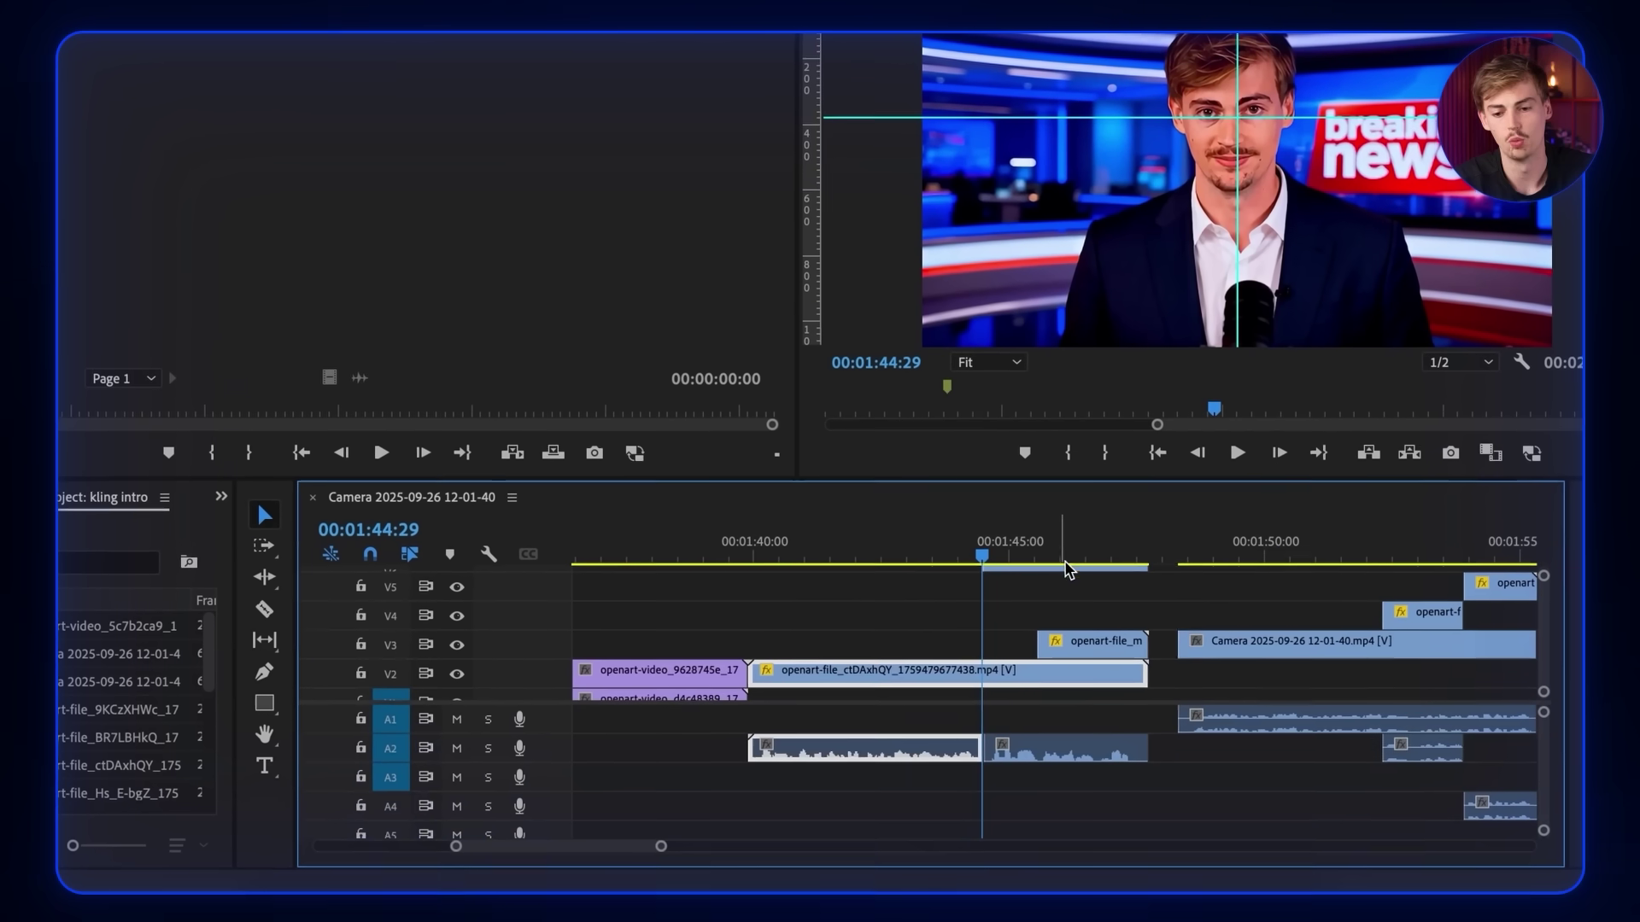
# In Premiere Pro, inspect the studio explosion in the breaking-news sequence around 00:01:46:28.
pyautogui.click(1047, 607)
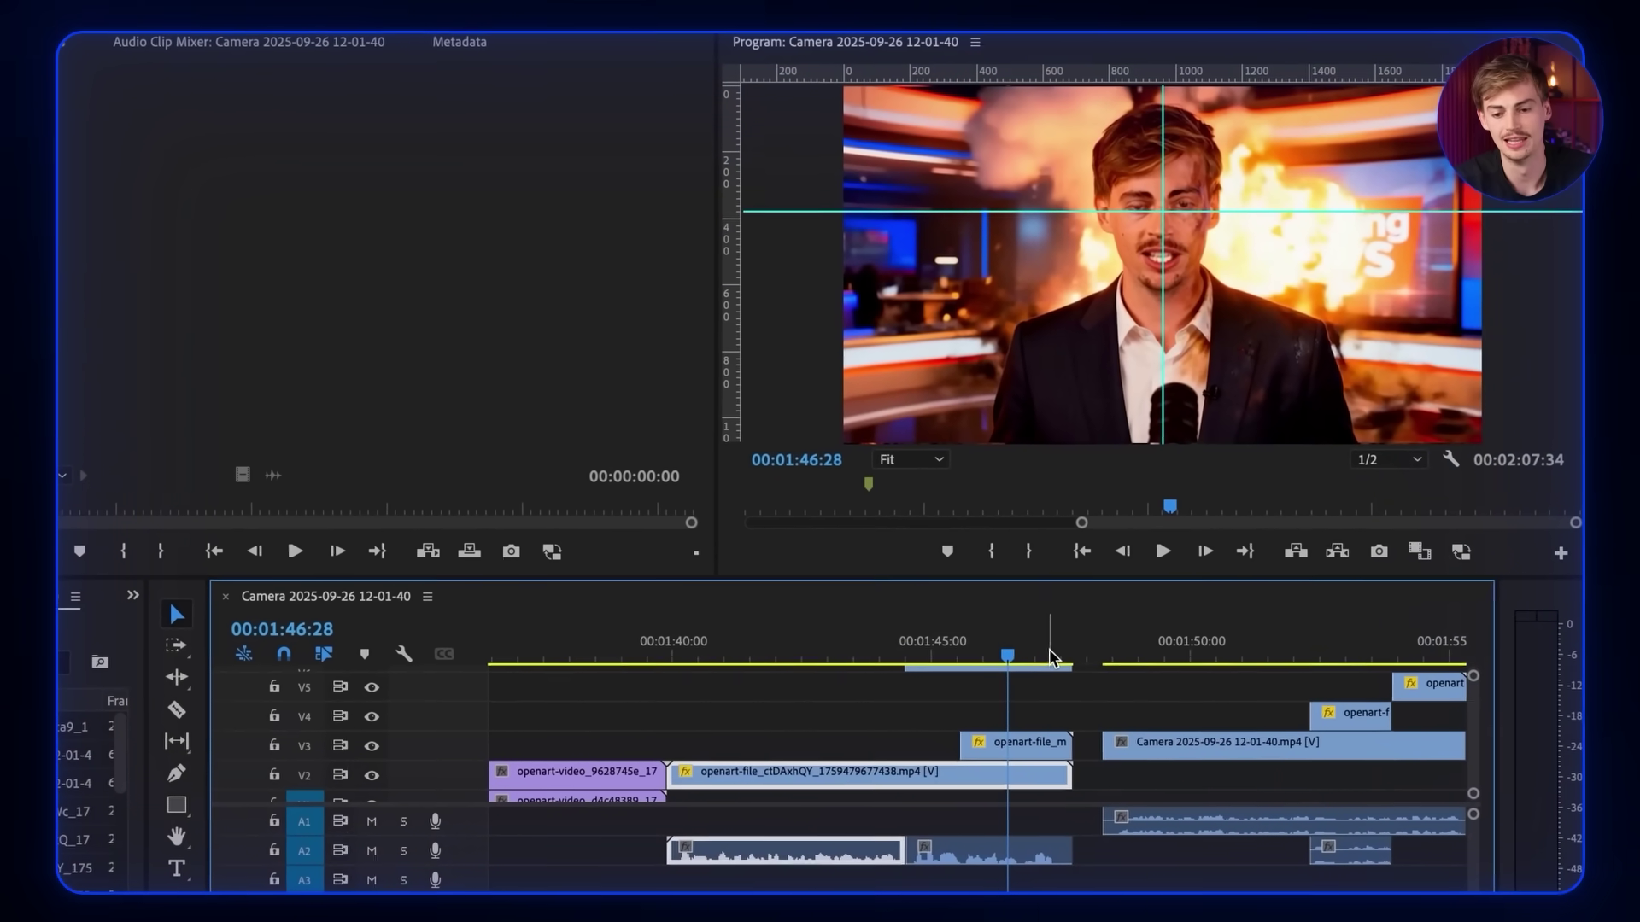
pyautogui.click(1049, 655)
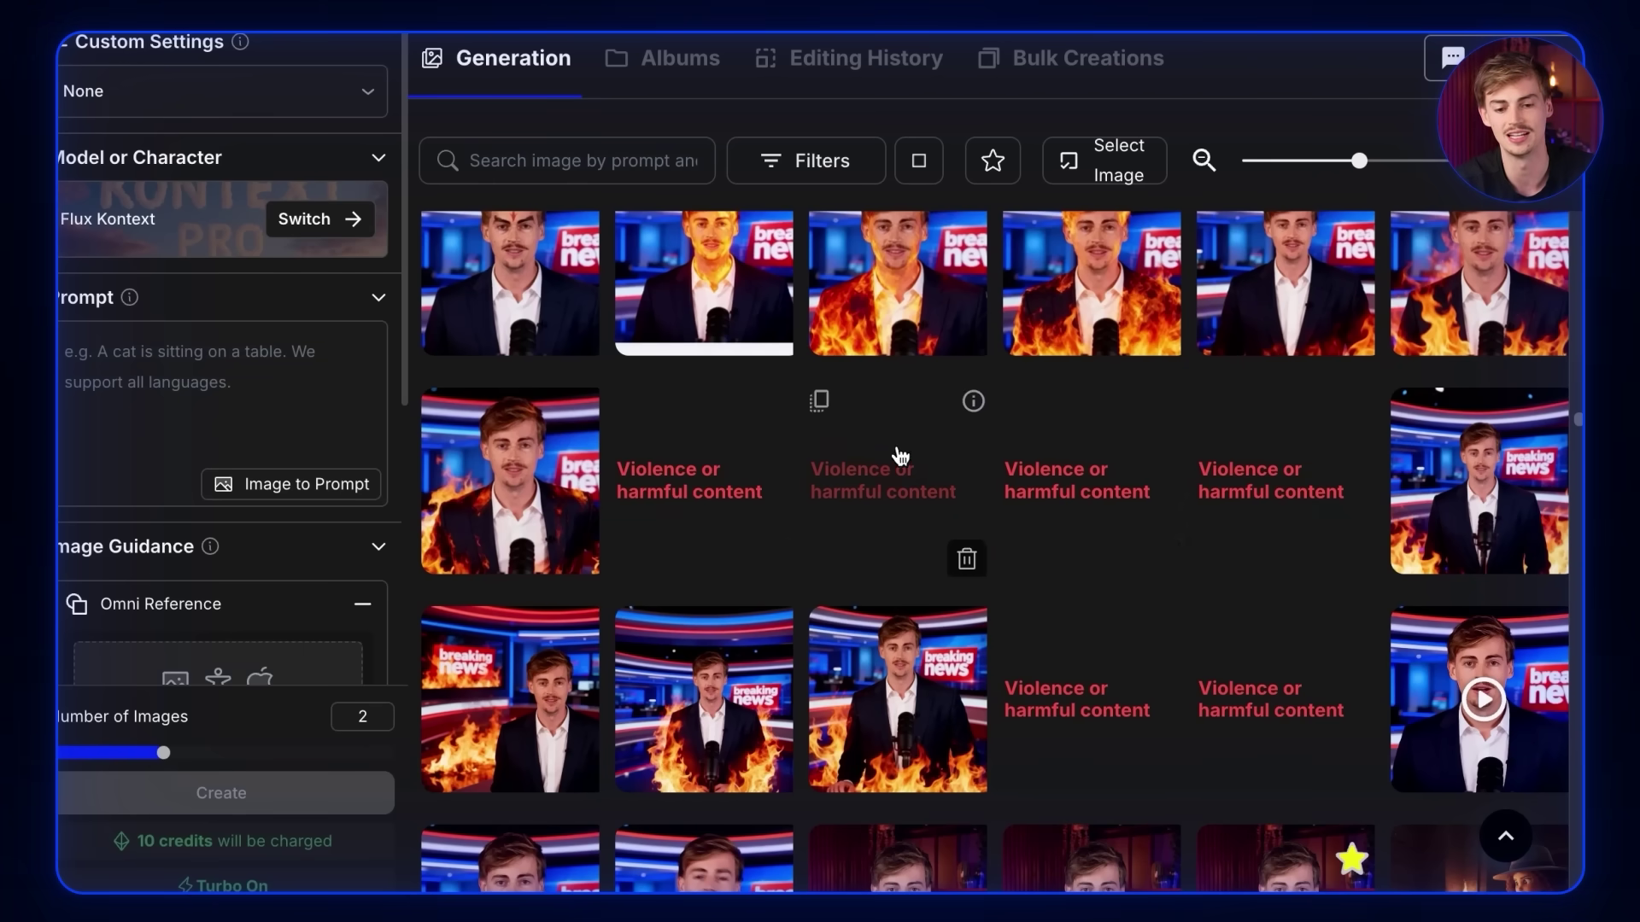
# In OpenArt's image history, examine the fire-character and burned-studio variations of the news anchor, including the Seedream 4.0 and Nano Banana results.
pyautogui.scroll(3, 1075, 502)
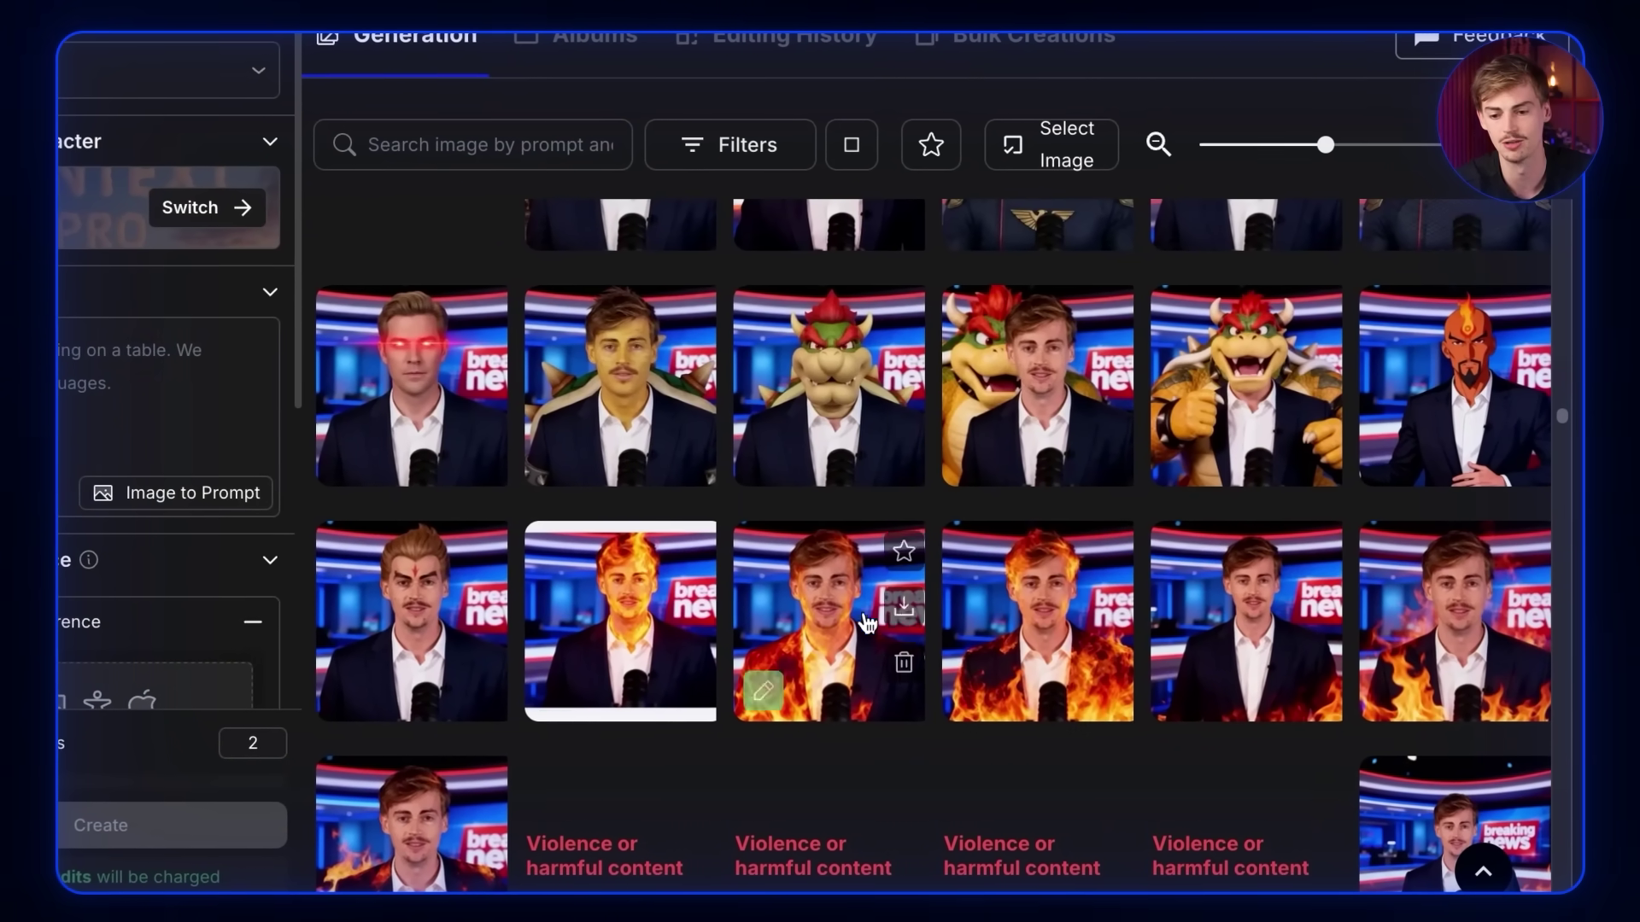
pyautogui.scroll(1, 977, 501)
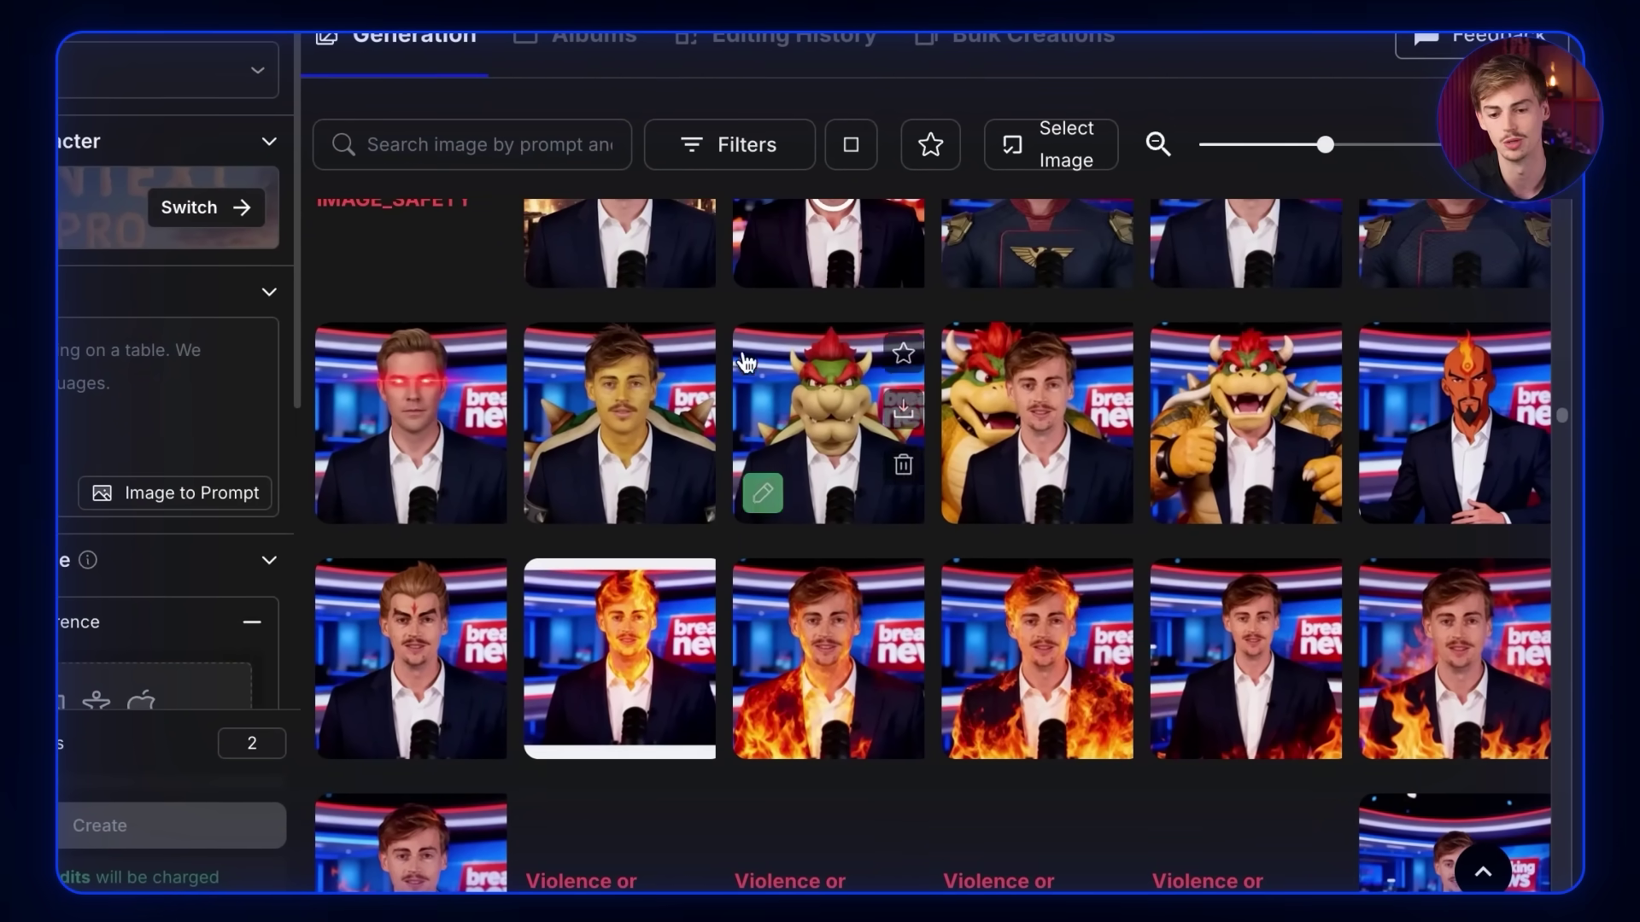
pyautogui.click(586, 649)
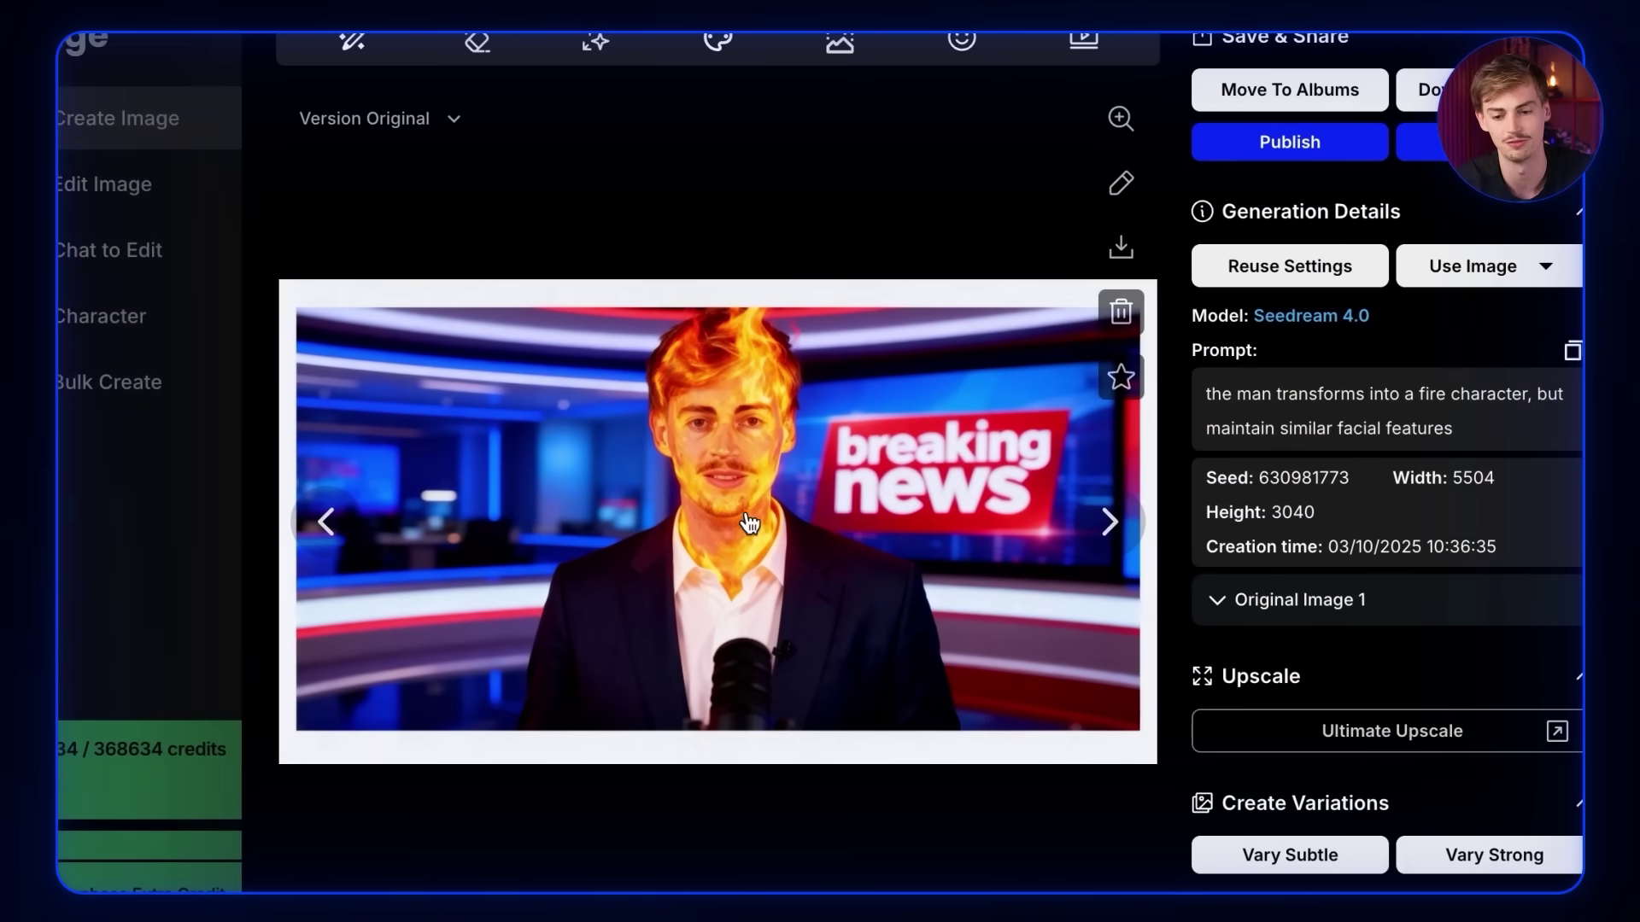
pyautogui.press('Escape')
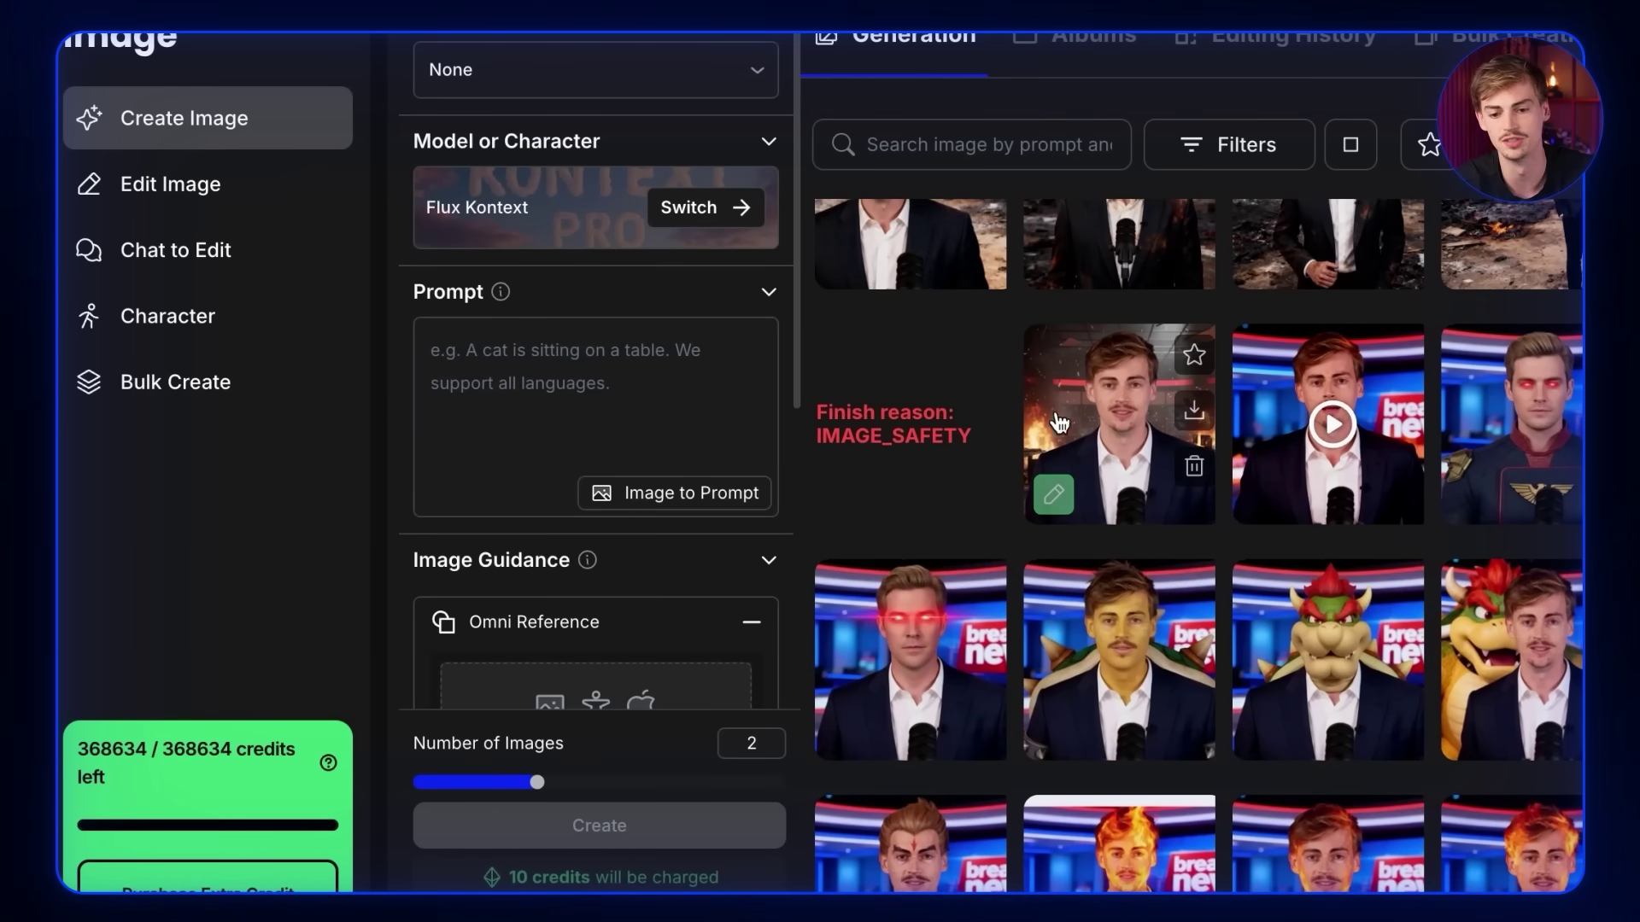
pyautogui.click(1089, 419)
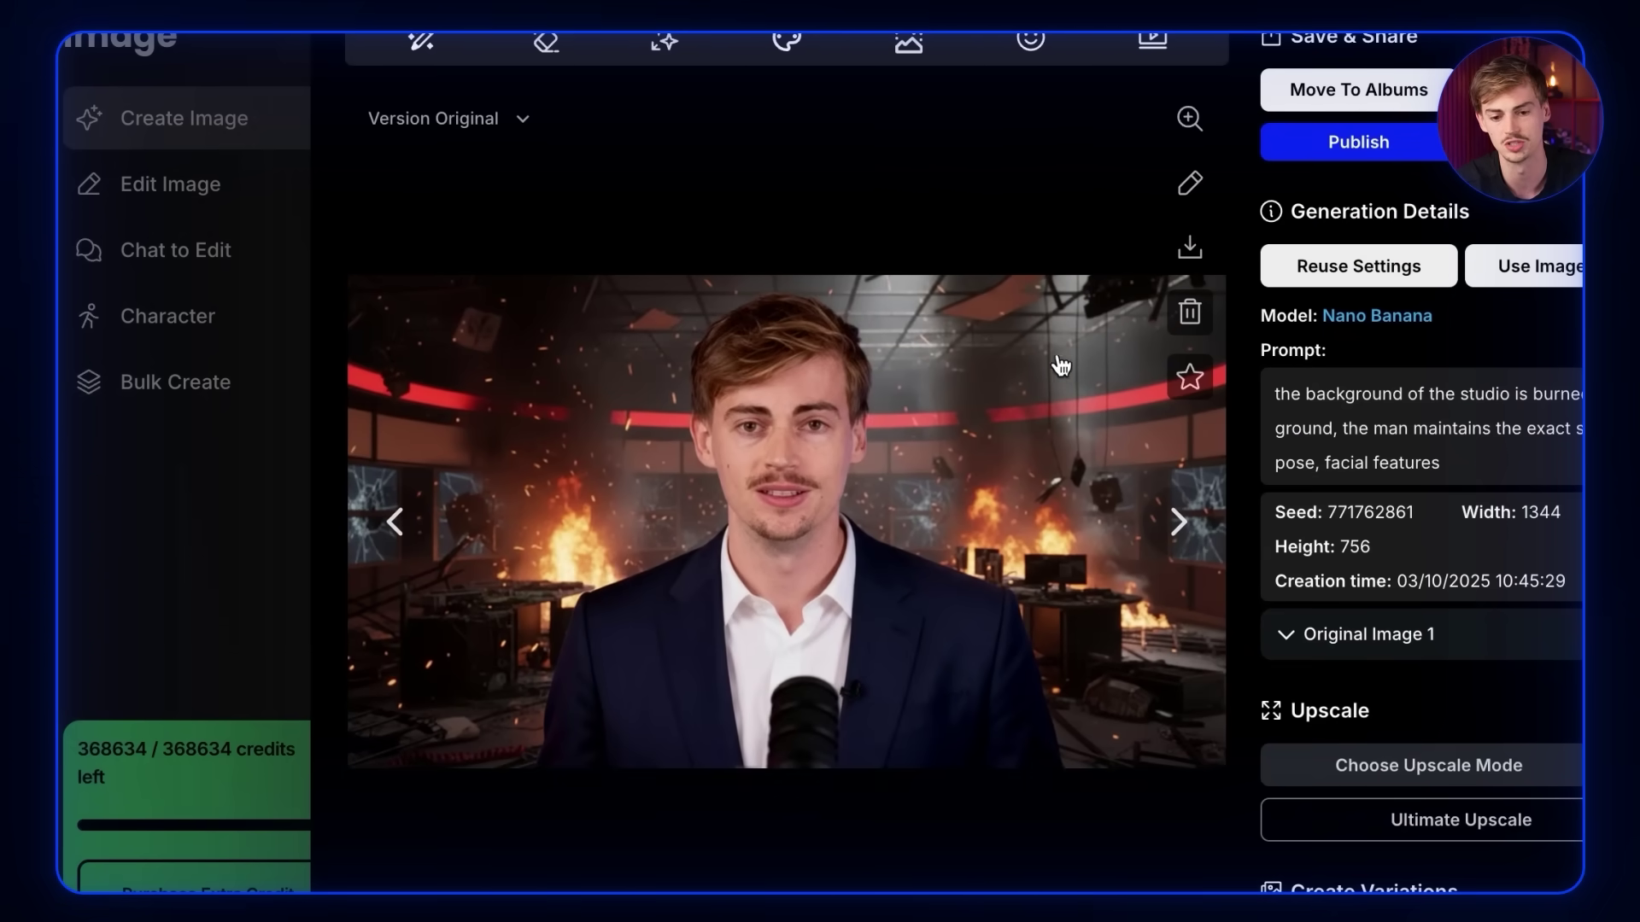
pyautogui.press('Escape')
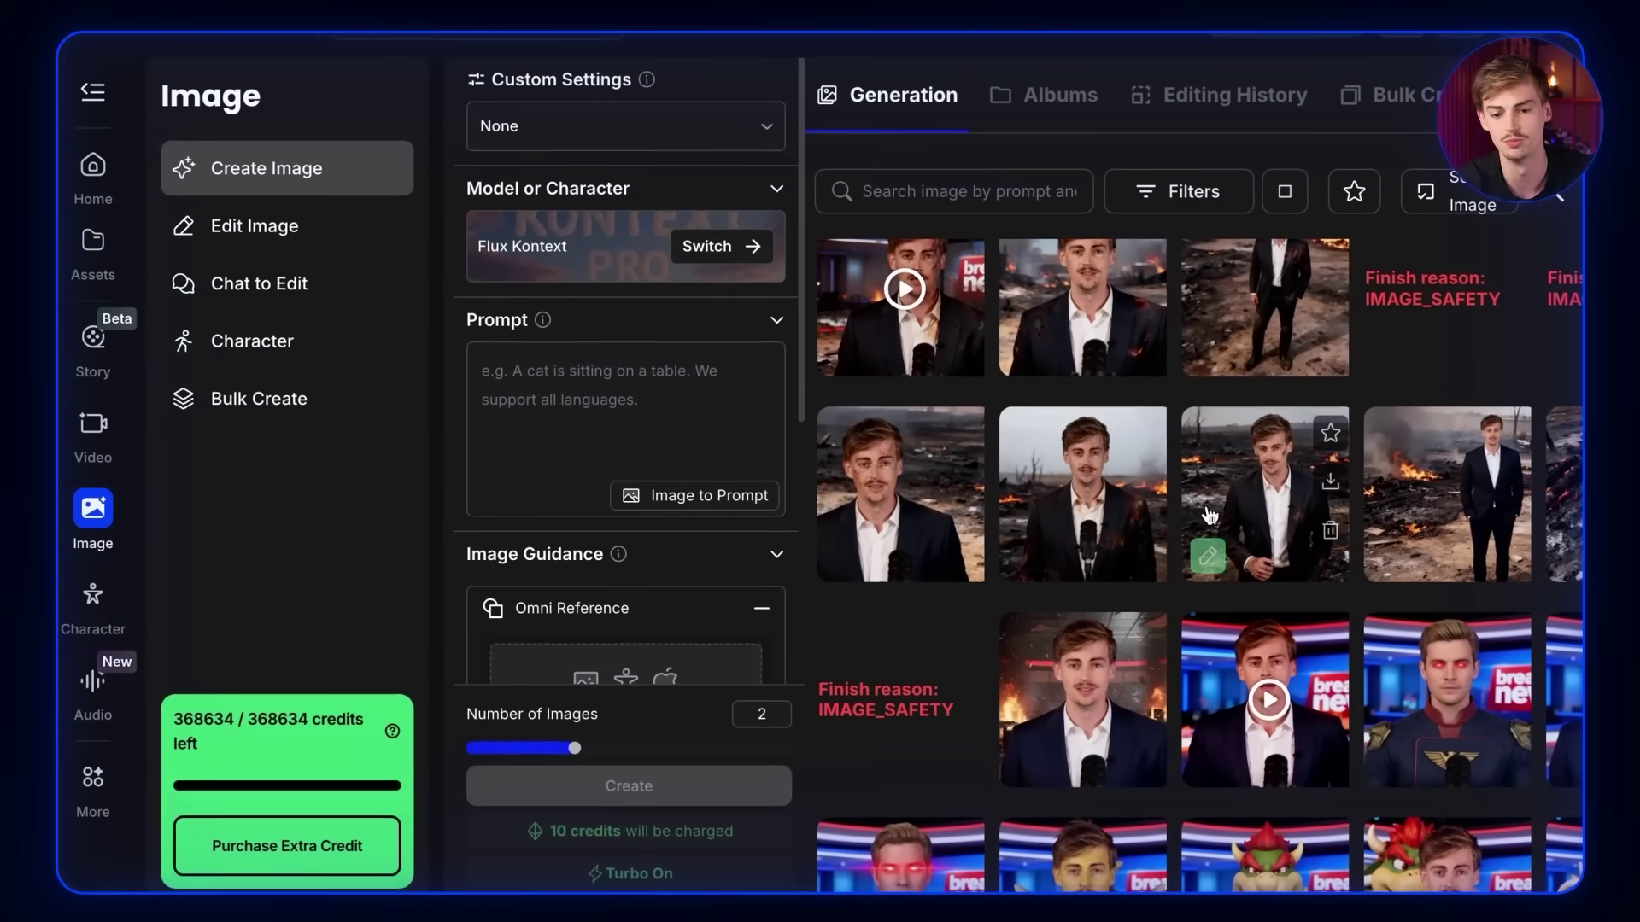
pyautogui.scroll(1, 944, 566)
pyautogui.click(1082, 768)
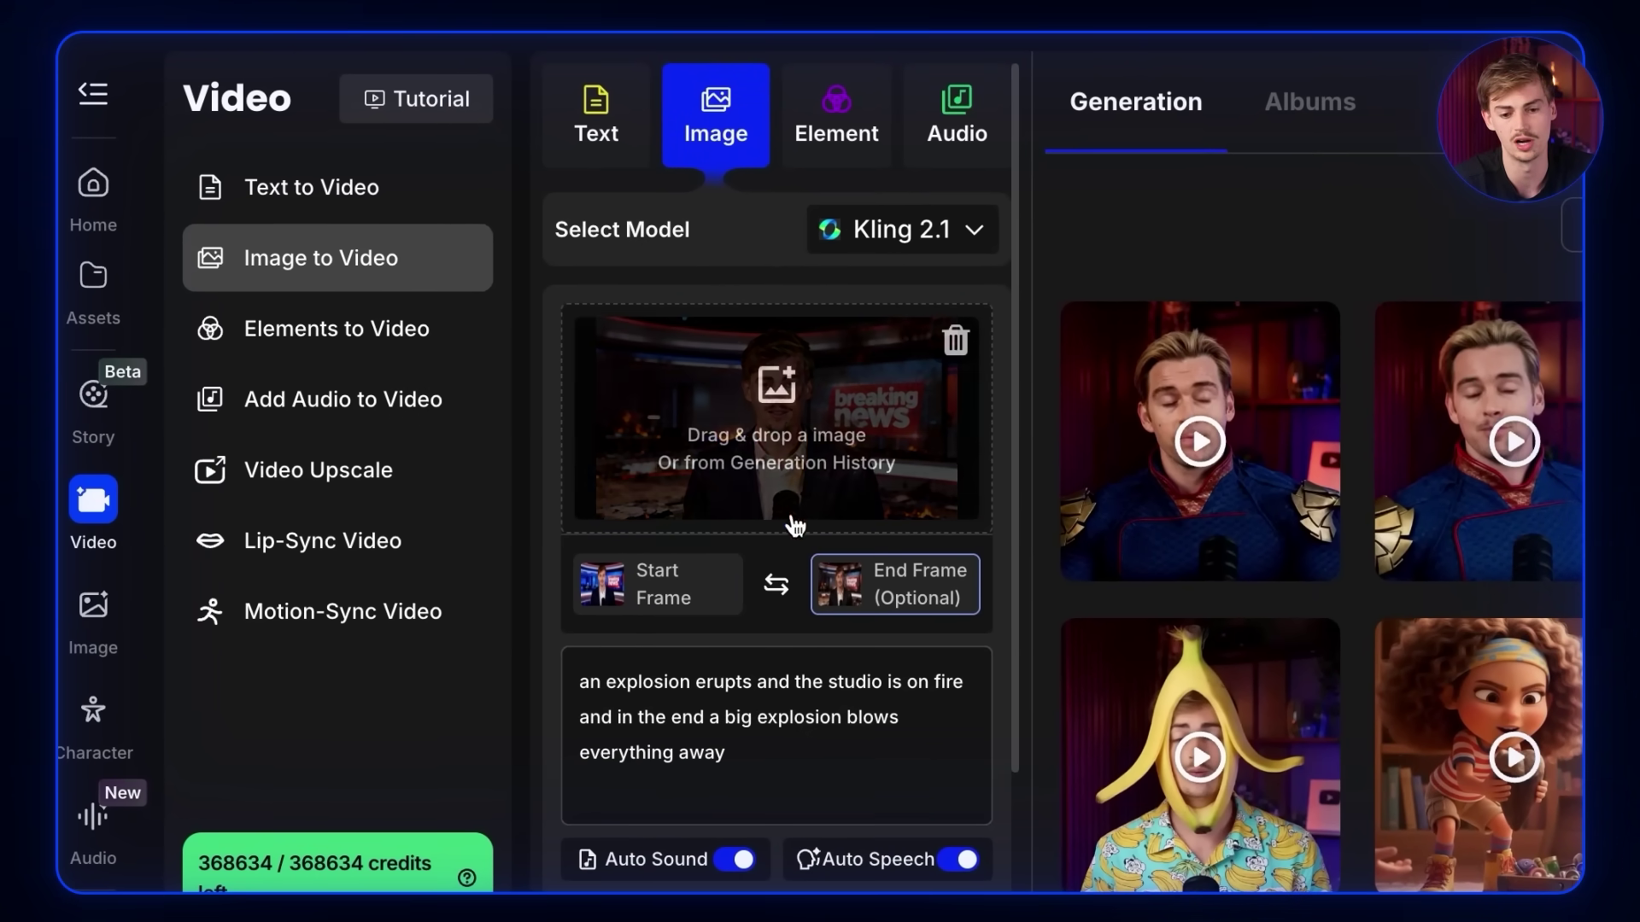
# Review the Kling 2.1 explosion prompt together with its end frame and the Auto Sound and Auto Speech options.
pyautogui.scroll(-1, 598, 666)
pyautogui.moveTo(579, 682); pyautogui.dragTo(659, 698)
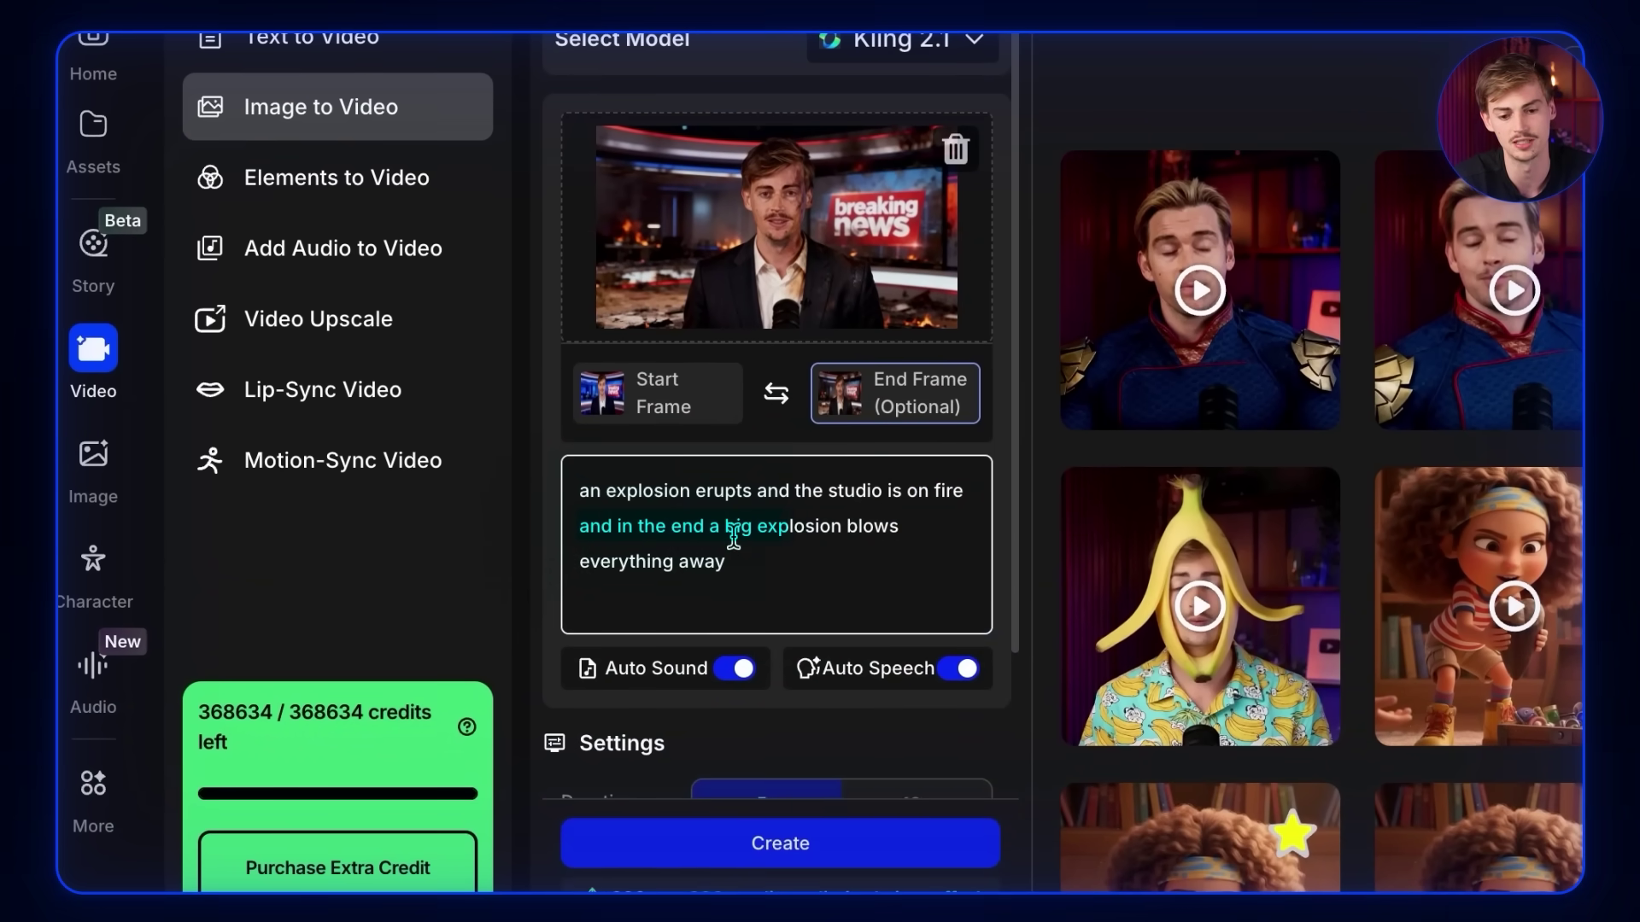
pyautogui.scroll(-1, 819, 538)
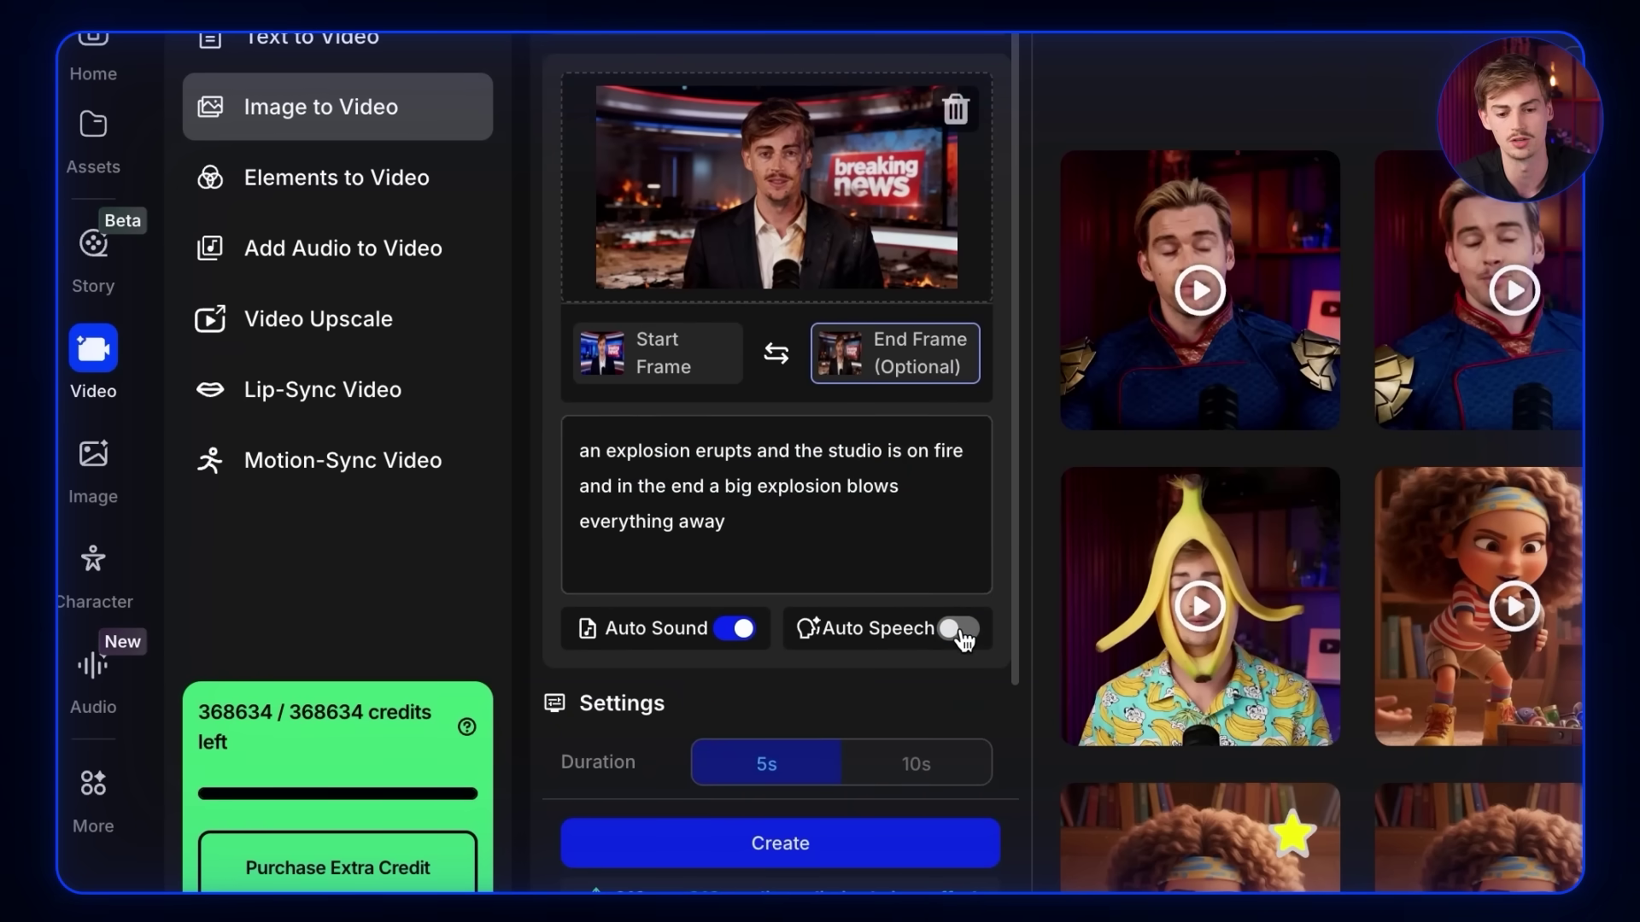
pyautogui.moveTo(965, 621)
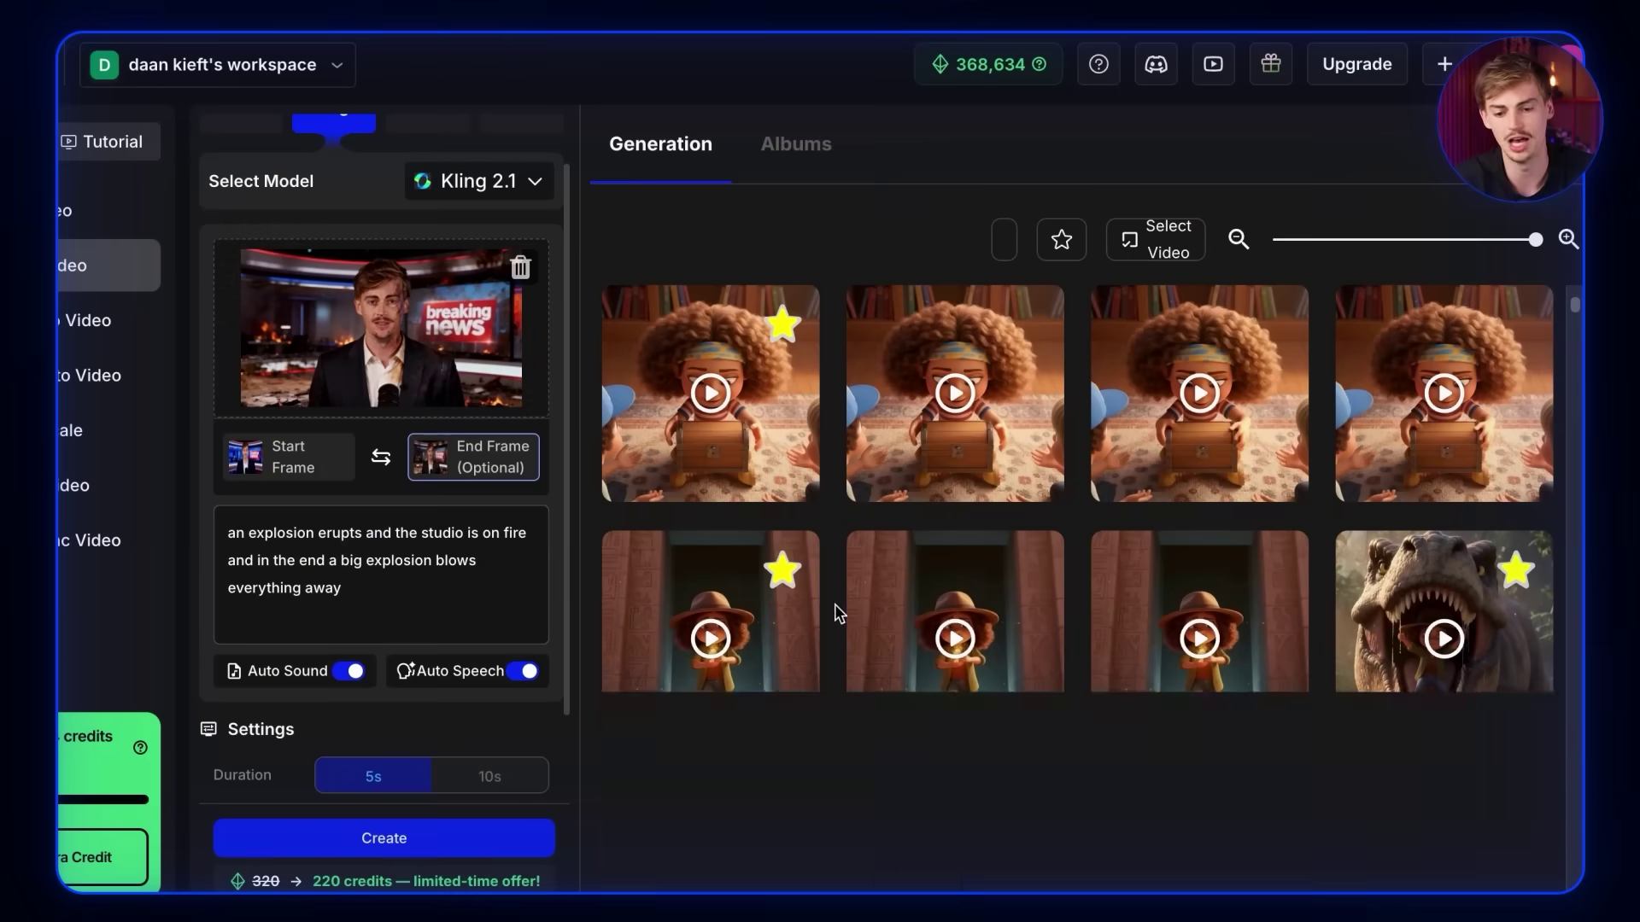
# Find the generated Kling 2.1 studio explosion clip in the video history and play it.
pyautogui.scroll(-5, 833, 603)
pyautogui.scroll(-5, 994, 628)
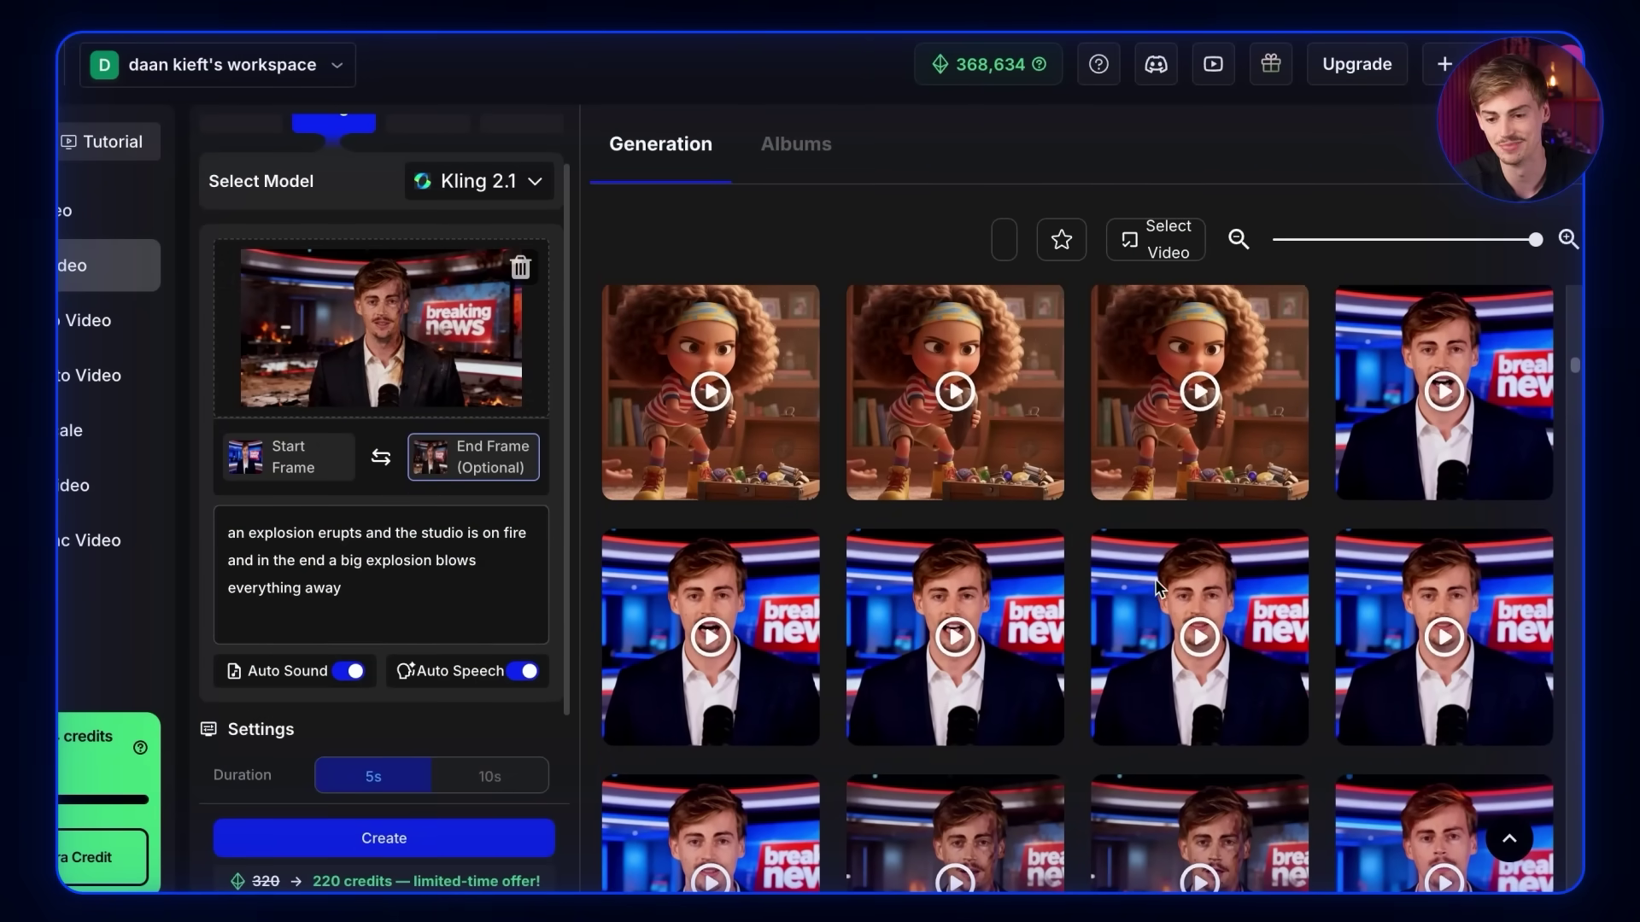
pyautogui.click(871, 612)
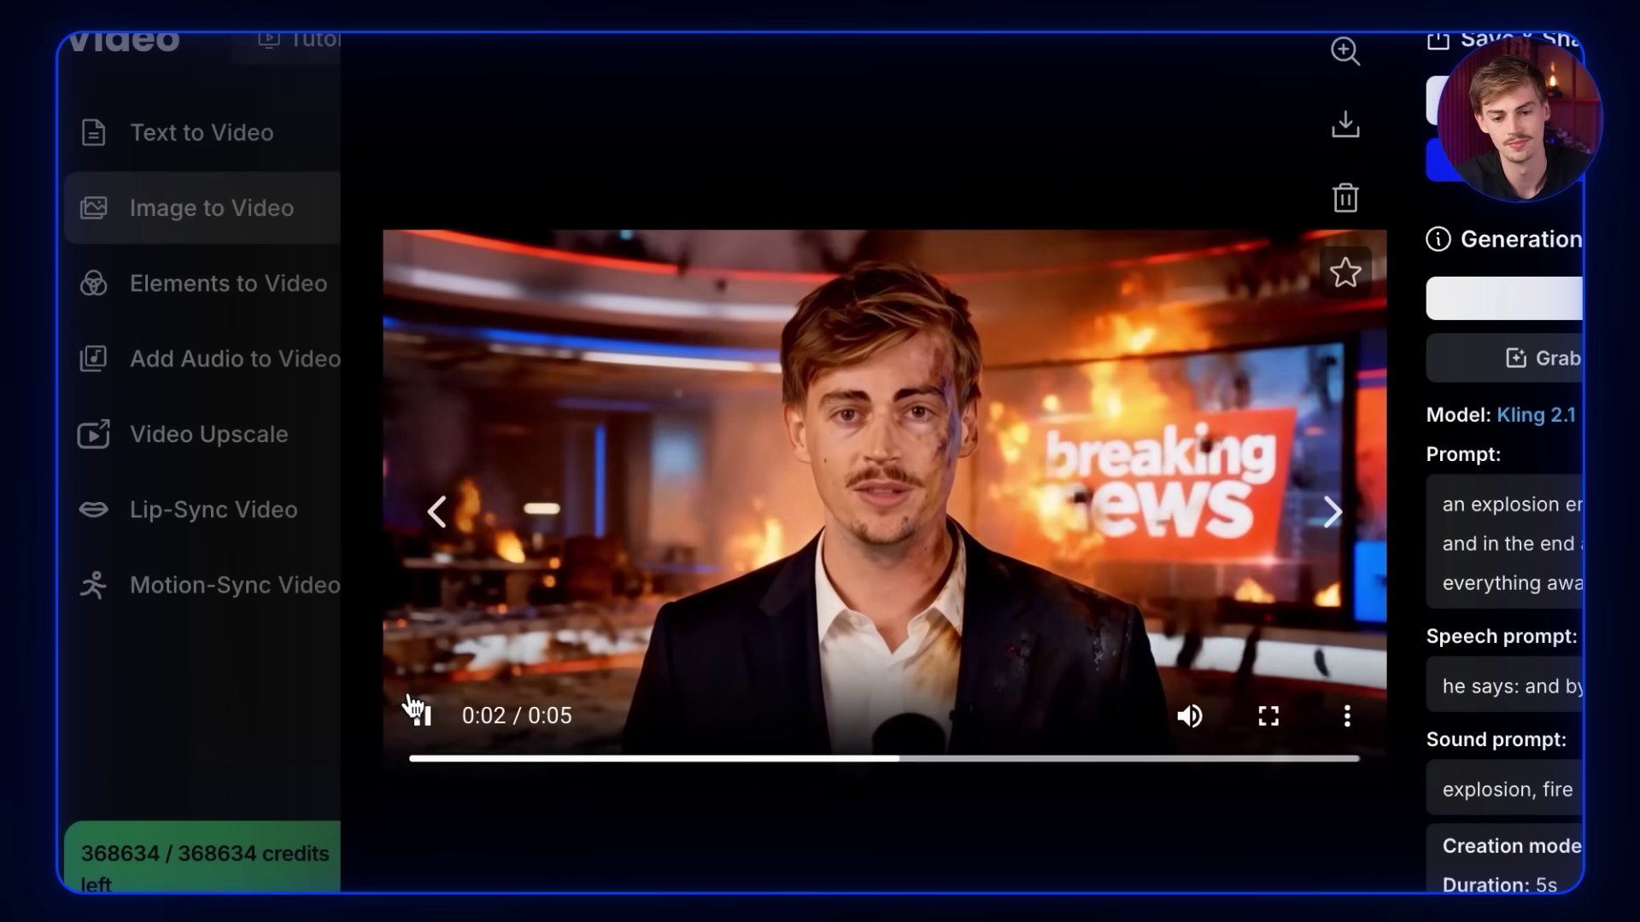
pyautogui.click(408, 714)
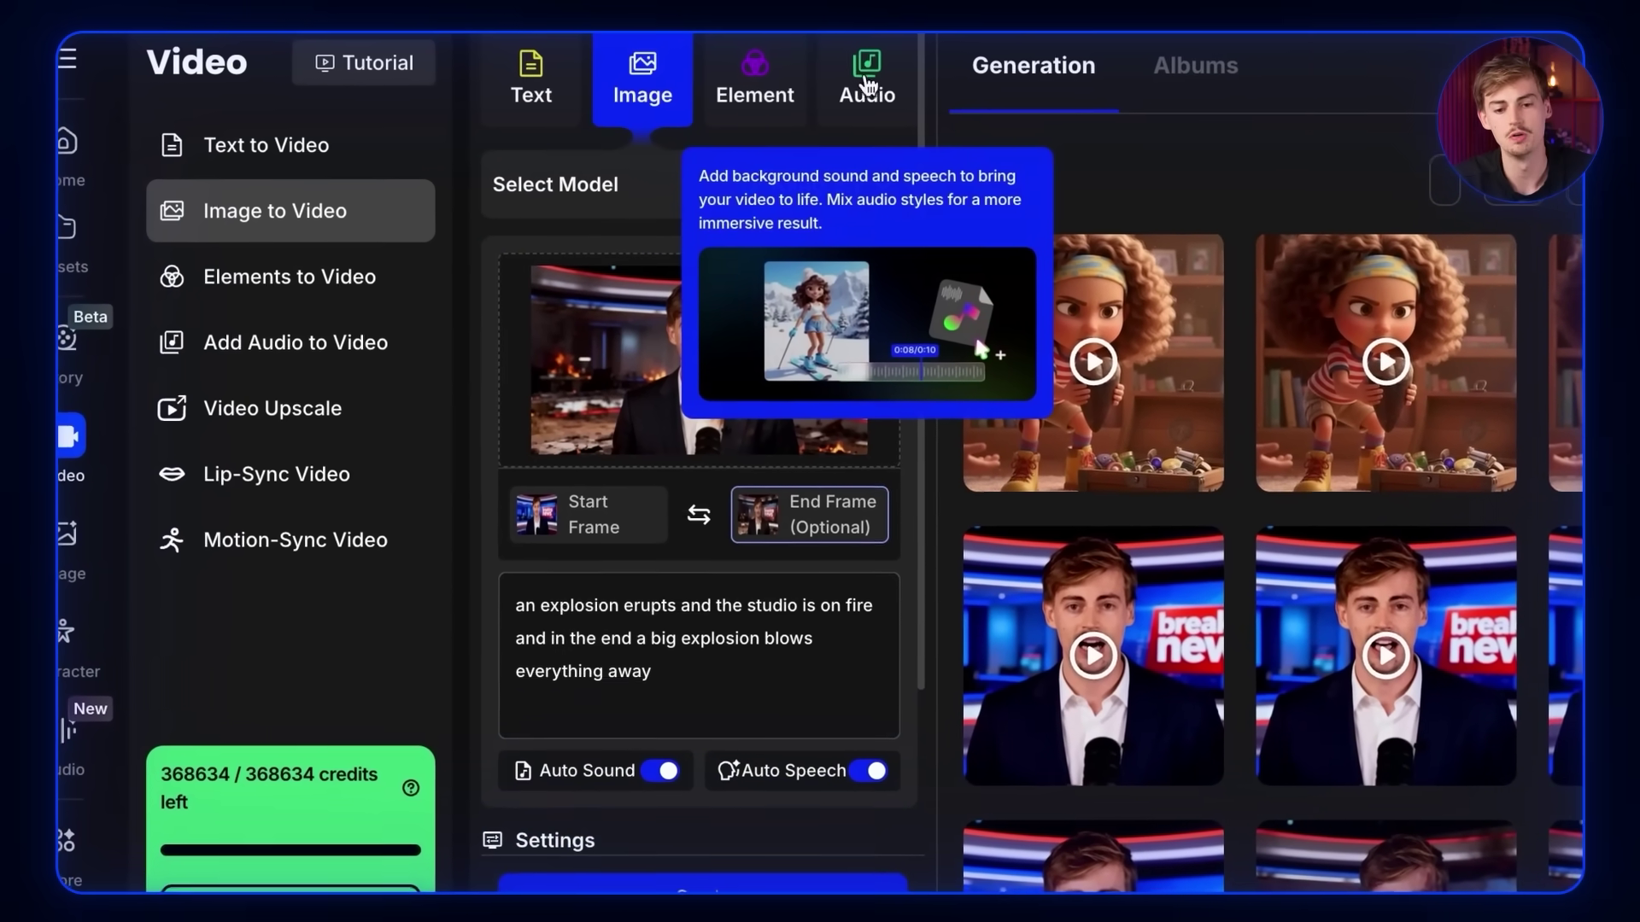
# Open the Add Audio to Video tool and review its Lip Sync, audio upload and Auto Sound options.
pyautogui.click(867, 85)
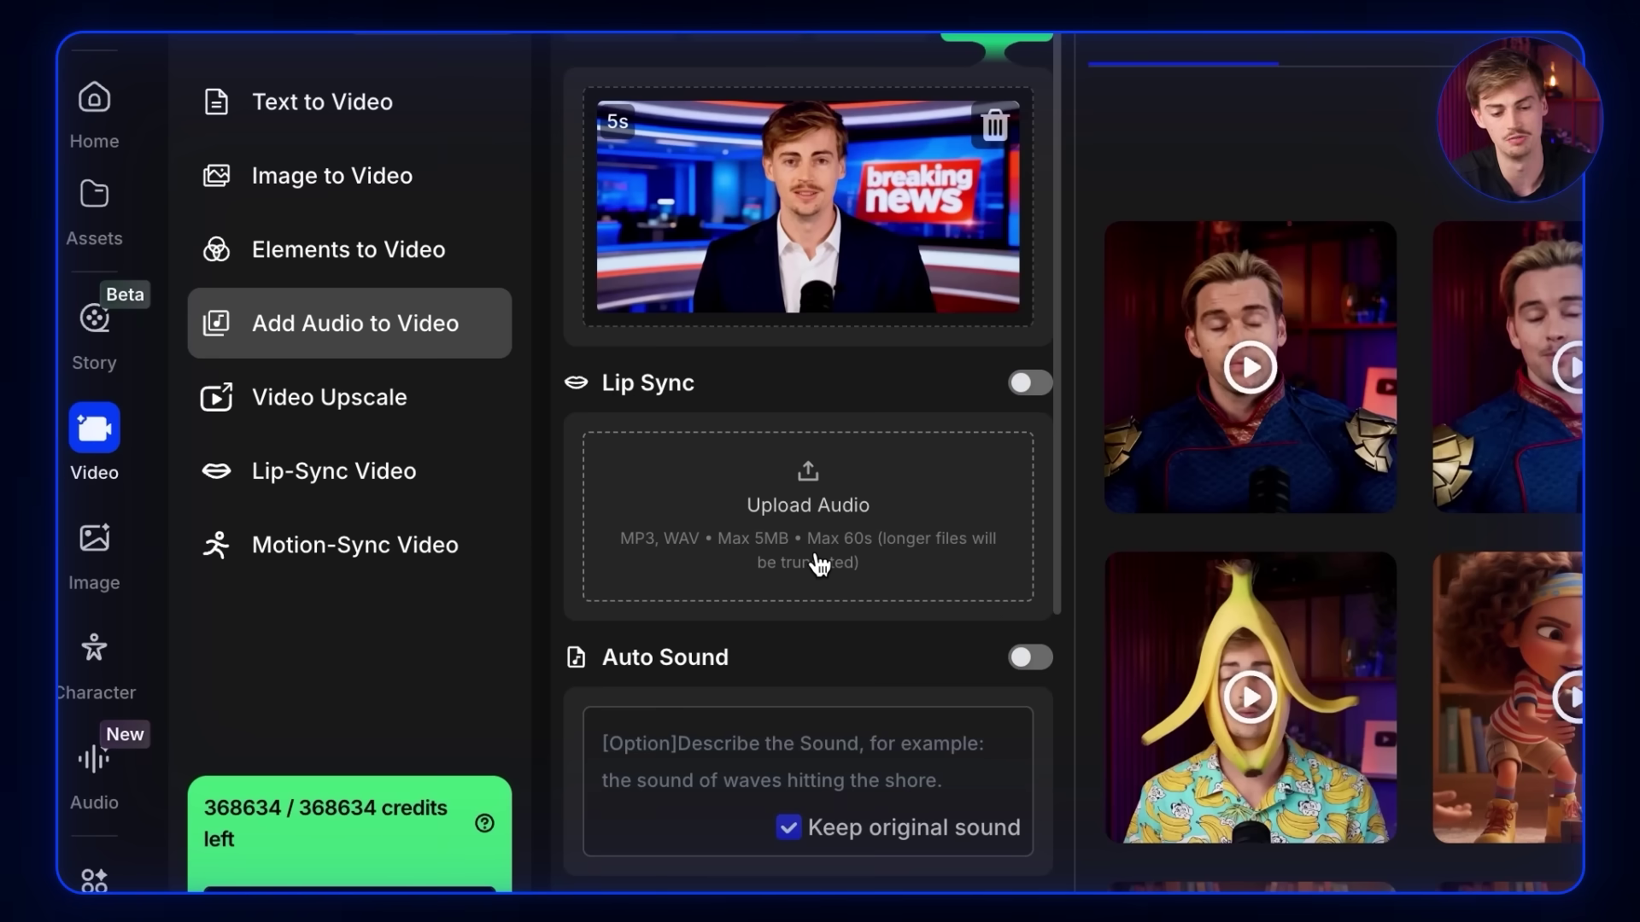
pyautogui.scroll(-3, 1059, 641)
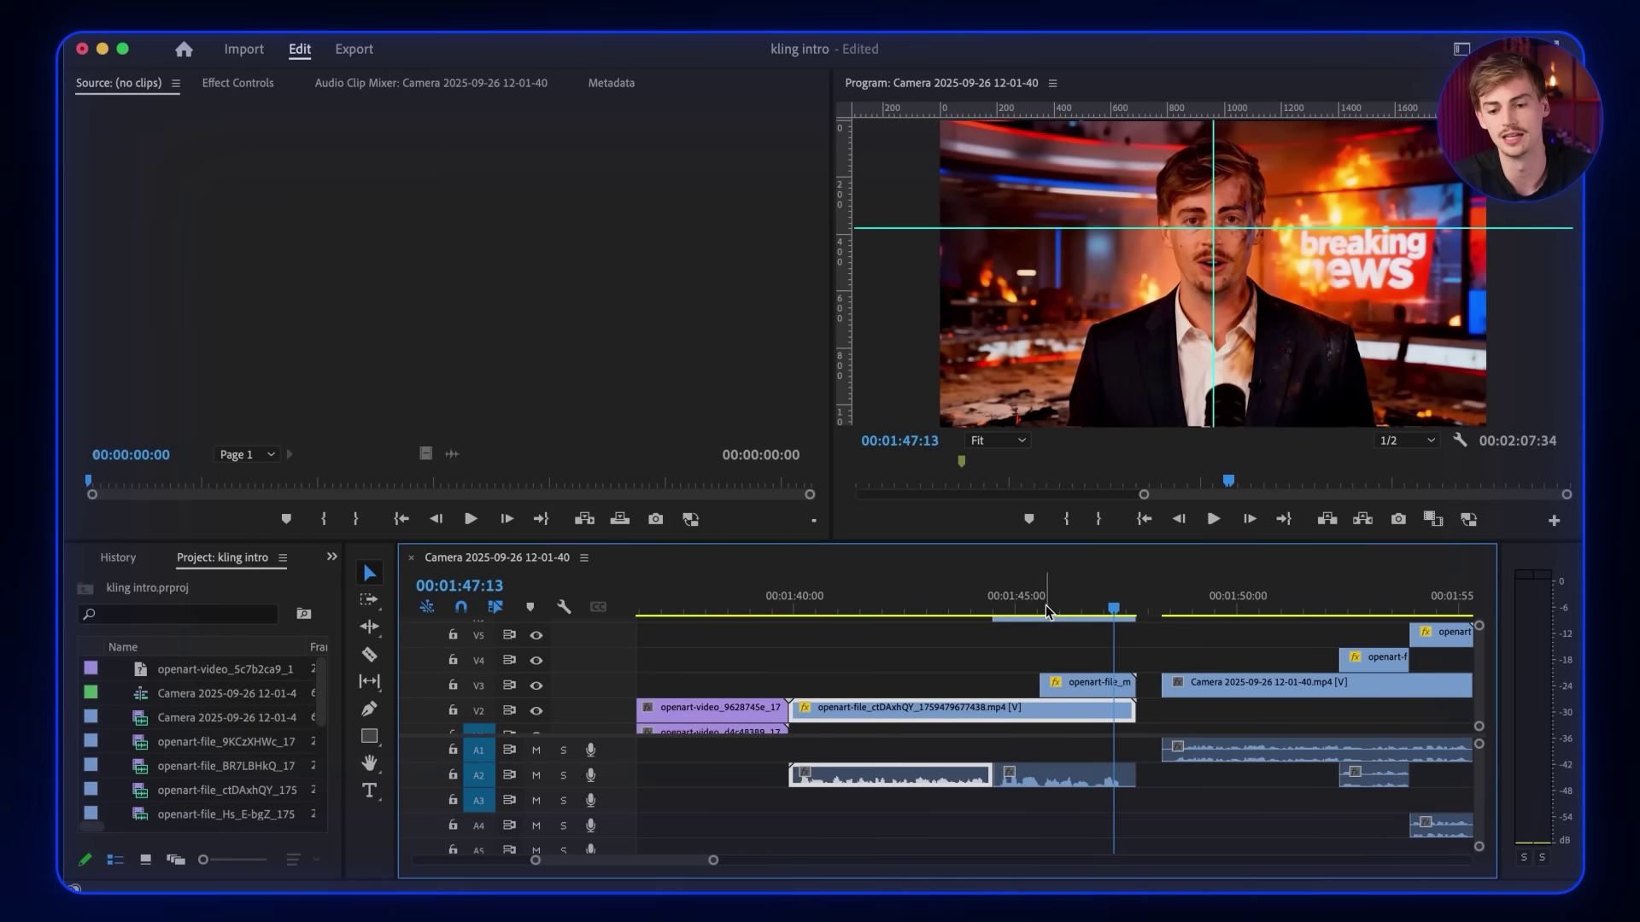
# In Premiere Pro, play the explosion section from about 00:01:45 and move the playhead to the talking-head clip at 00:01:52:14.
pyautogui.click(1047, 608)
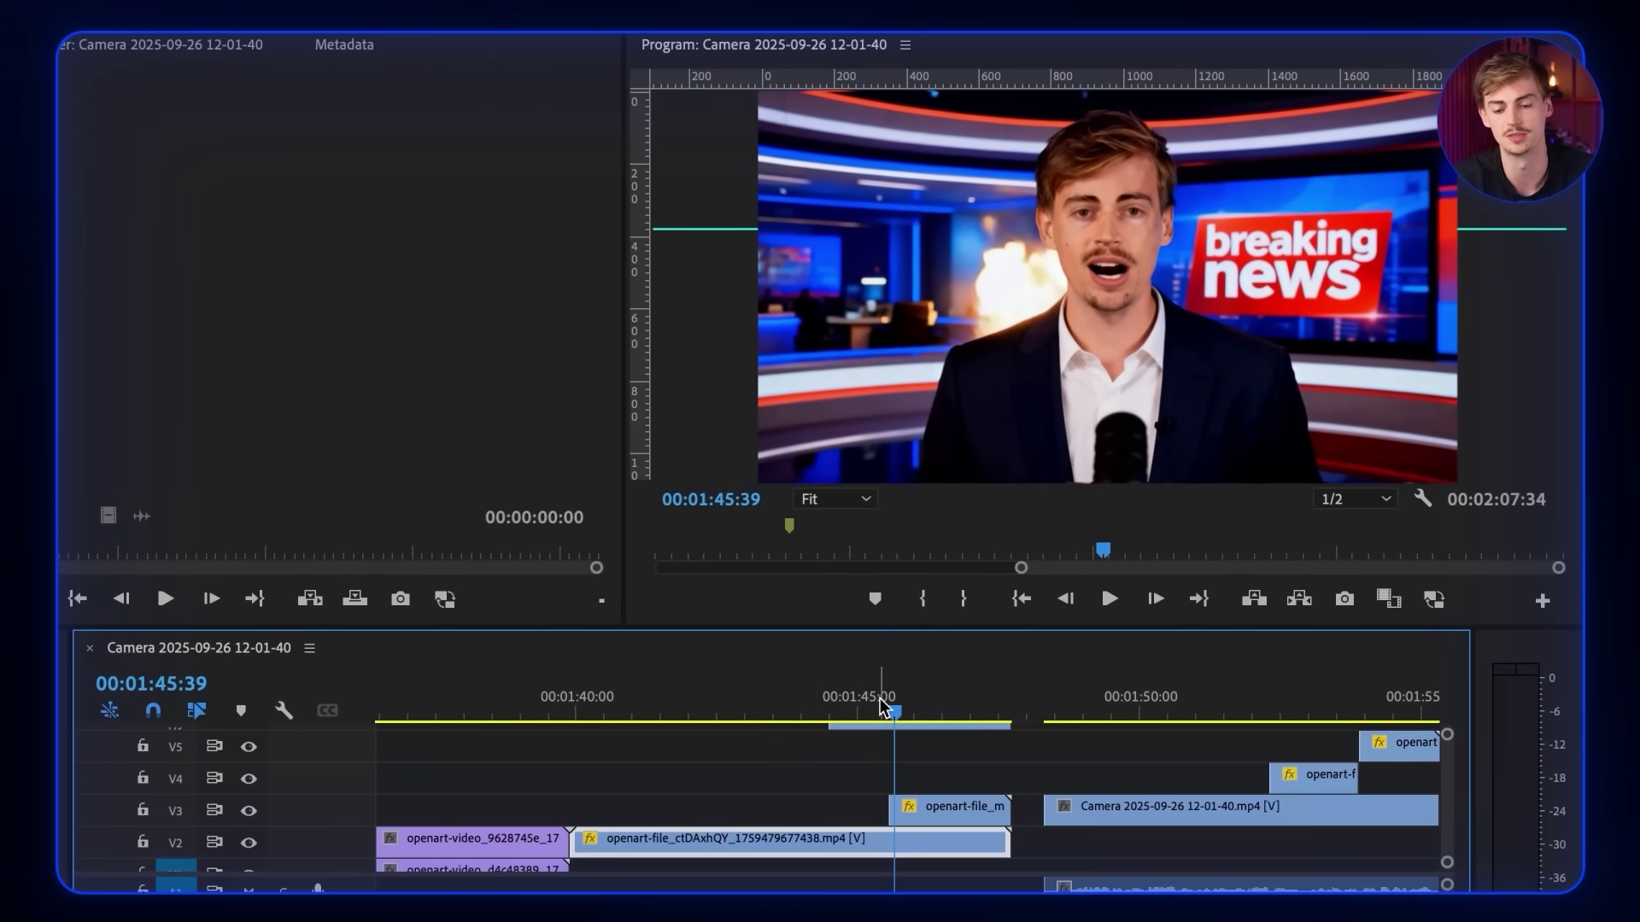
pyautogui.press('space')
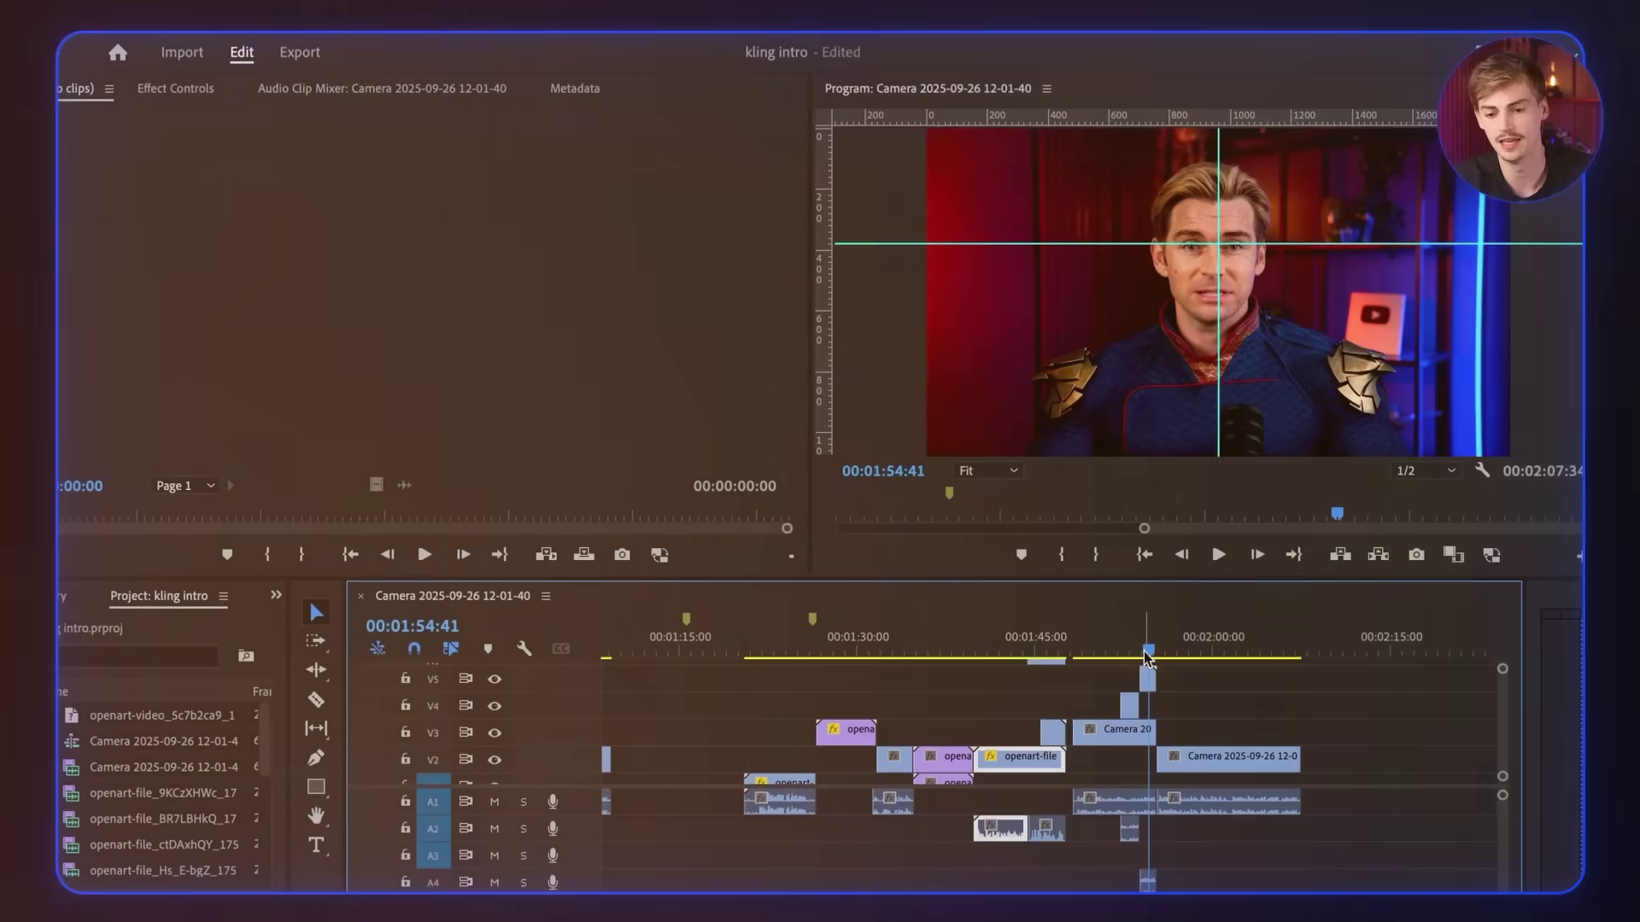
pyautogui.moveTo(1146, 656); pyautogui.dragTo(1121, 655)
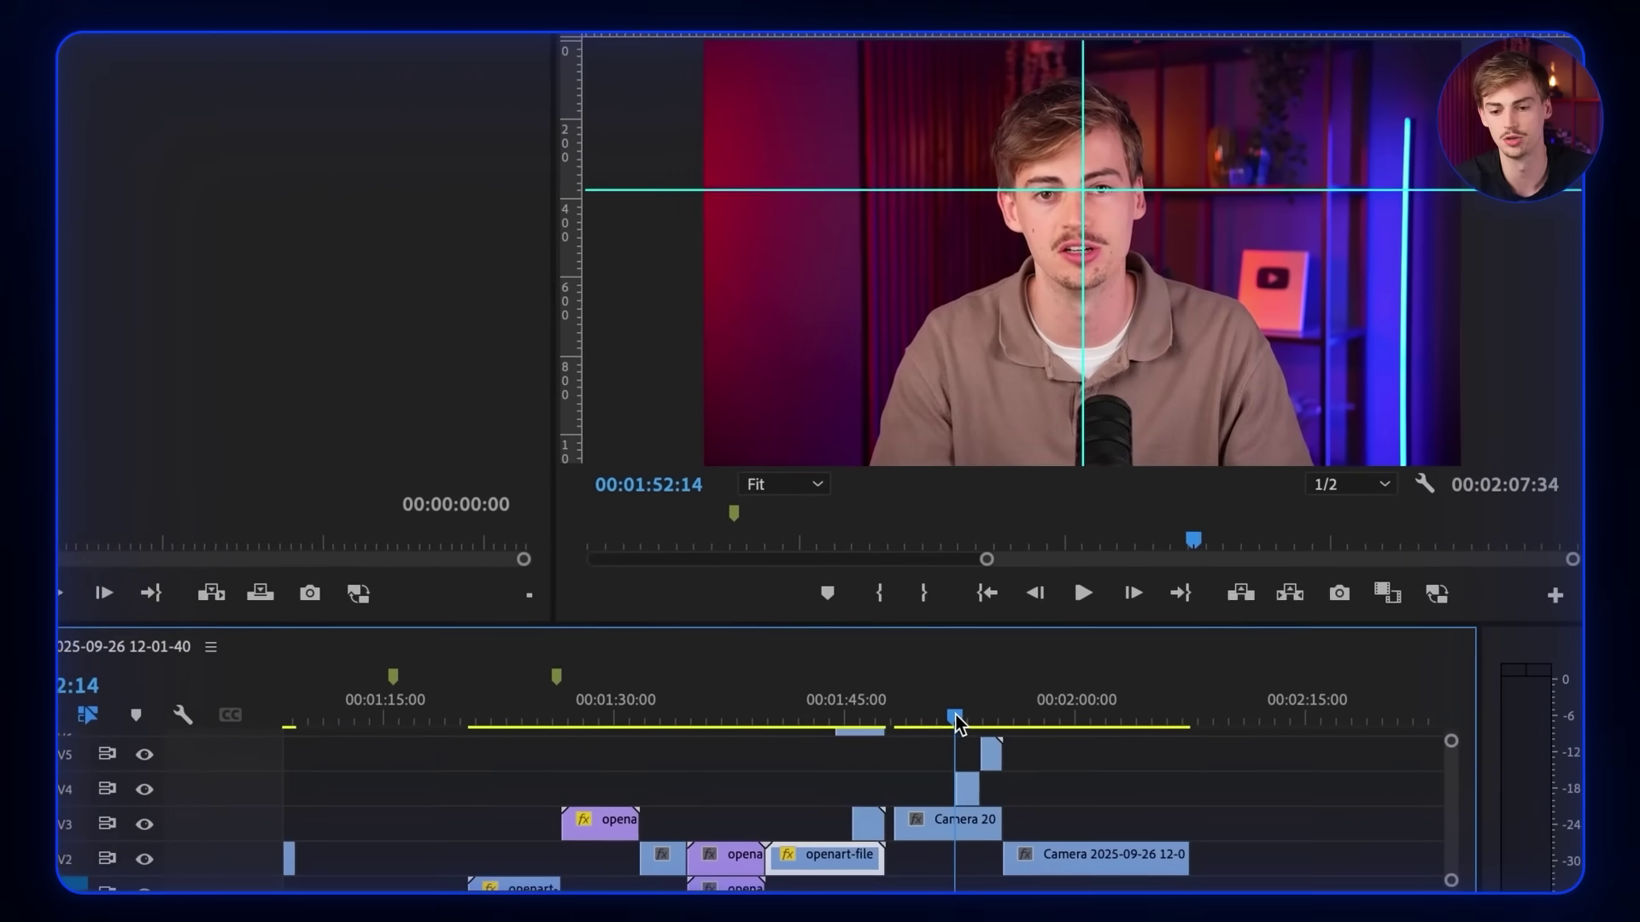
# Scrub the playhead forward from 00:01:52:14 to preview the start of the clips stacked above the talking-head footage.
pyautogui.moveTo(957, 724); pyautogui.dragTo(982, 712)
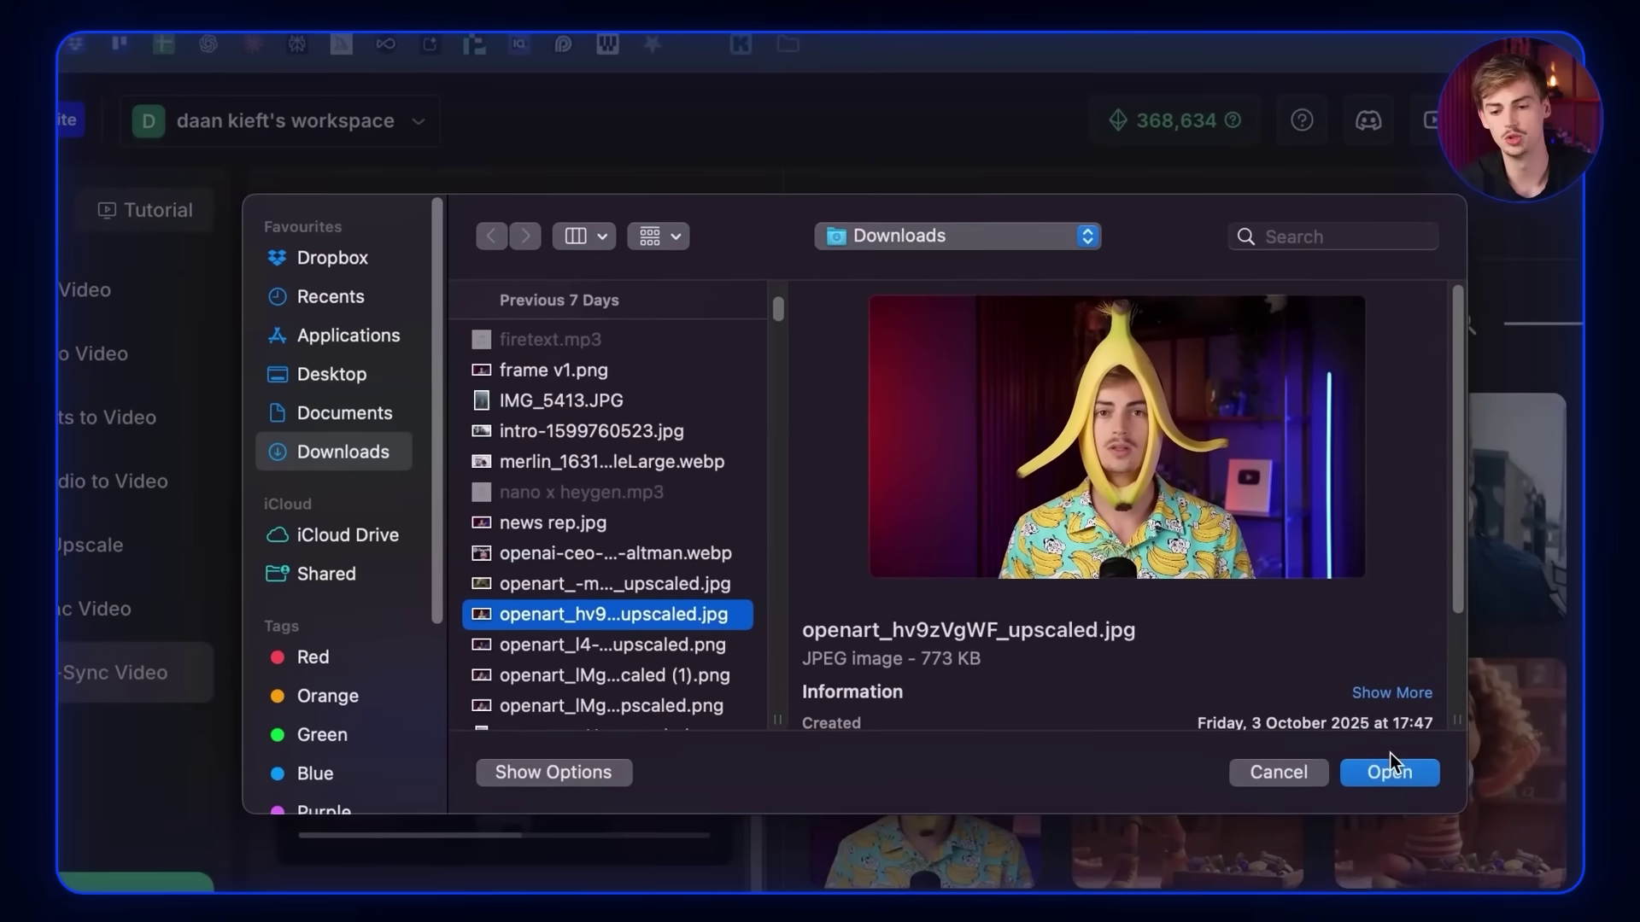
# Switch to OpenArt and load the banana-costume image openart_hv9zVgWF_upscaled.jpg as the character for the Motion-Sync video.
pyautogui.click(1390, 769)
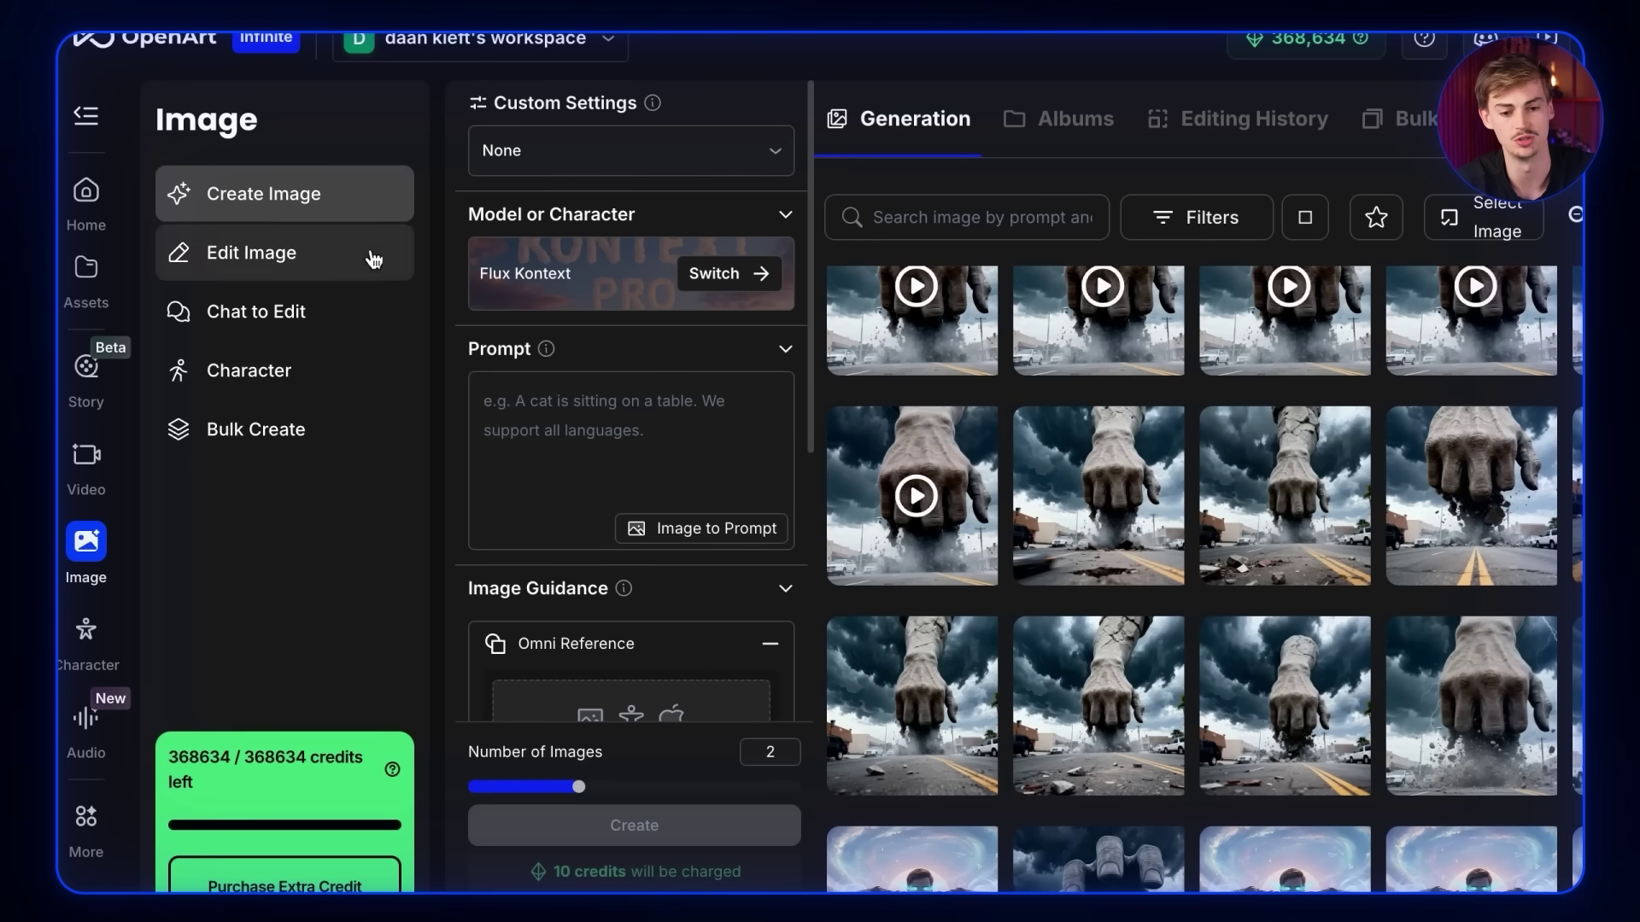
# Switch the image creation model from Flux Kontext to Nano Banana.
pyautogui.click(729, 273)
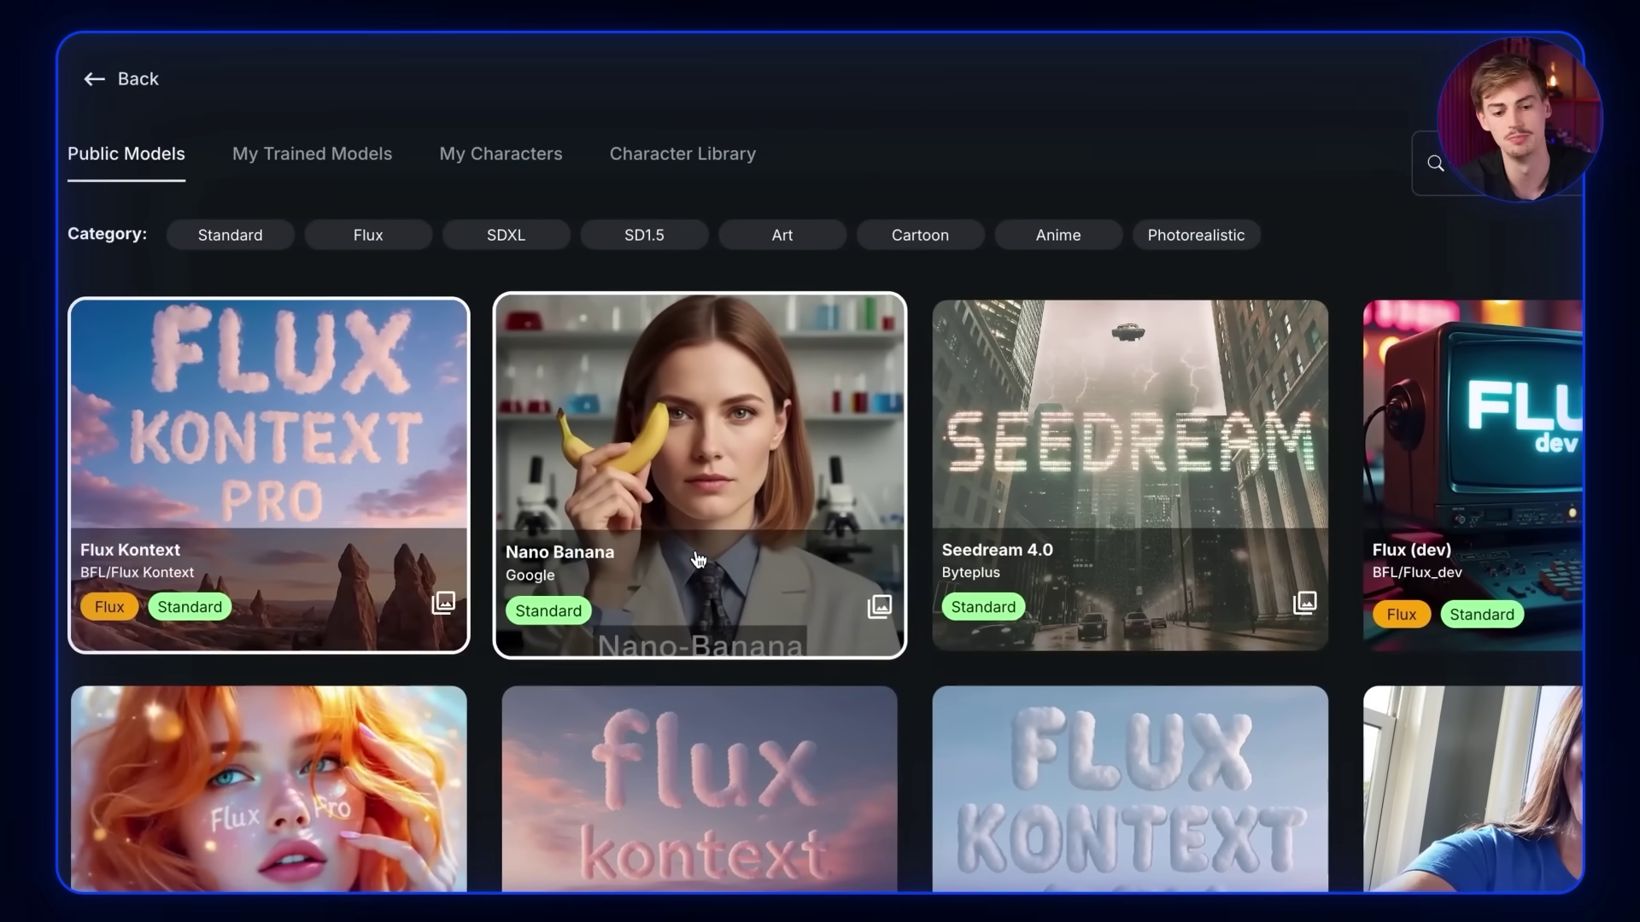
pyautogui.click(698, 559)
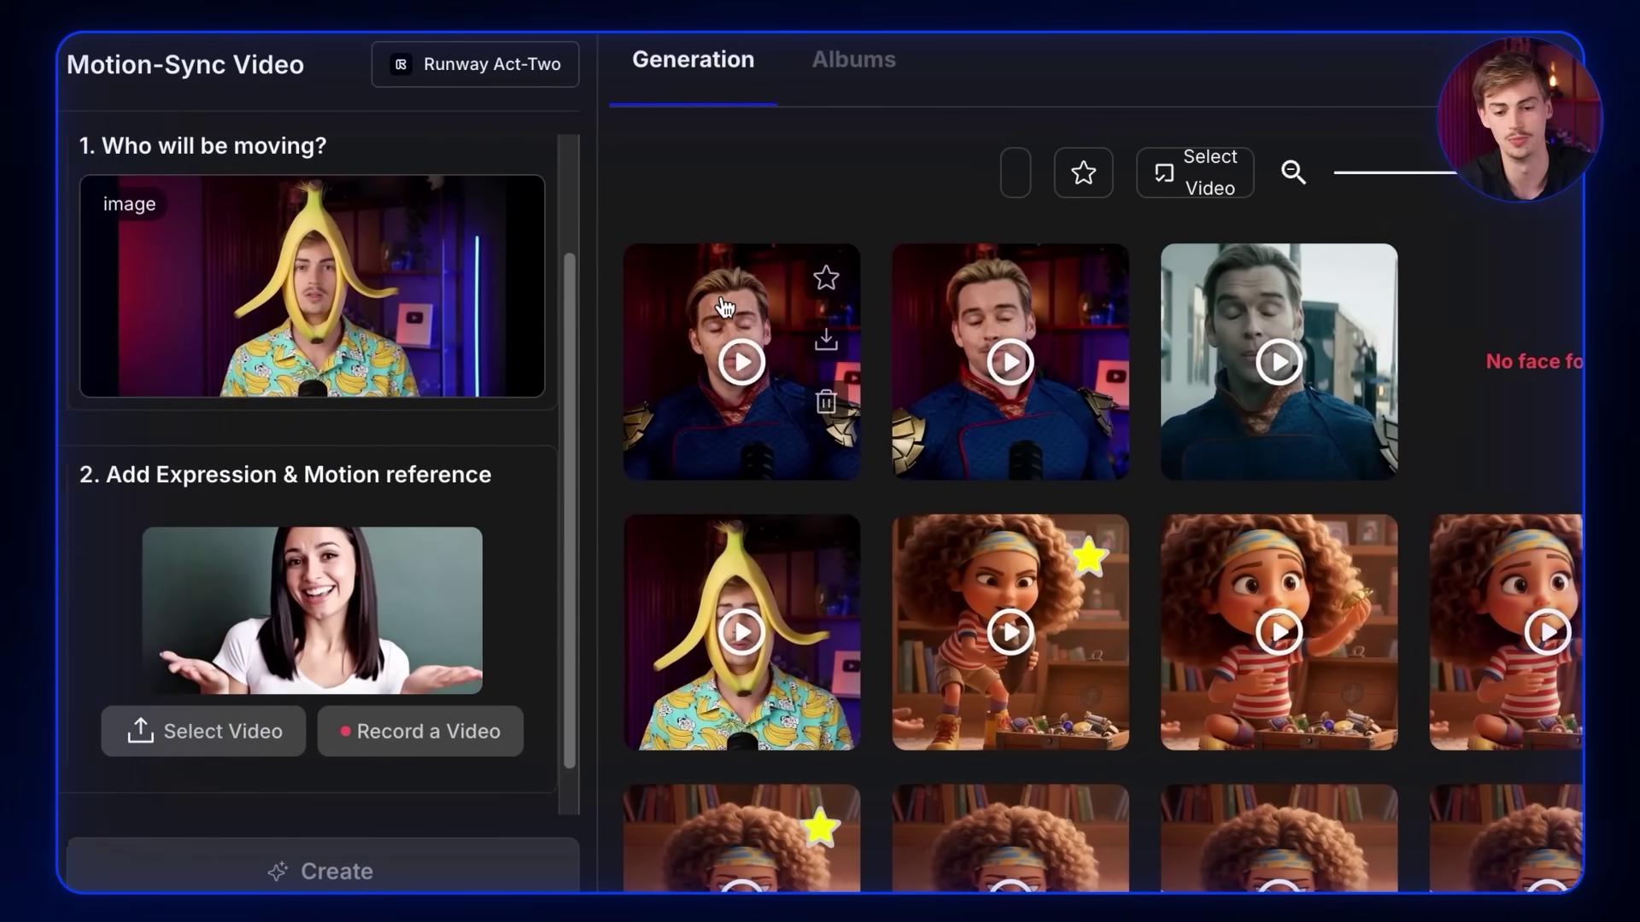
# Open the generated superhero Motion-Sync clip and examine its Runway Act-Two generation details, reference video and character image.
pyautogui.click(583, 340)
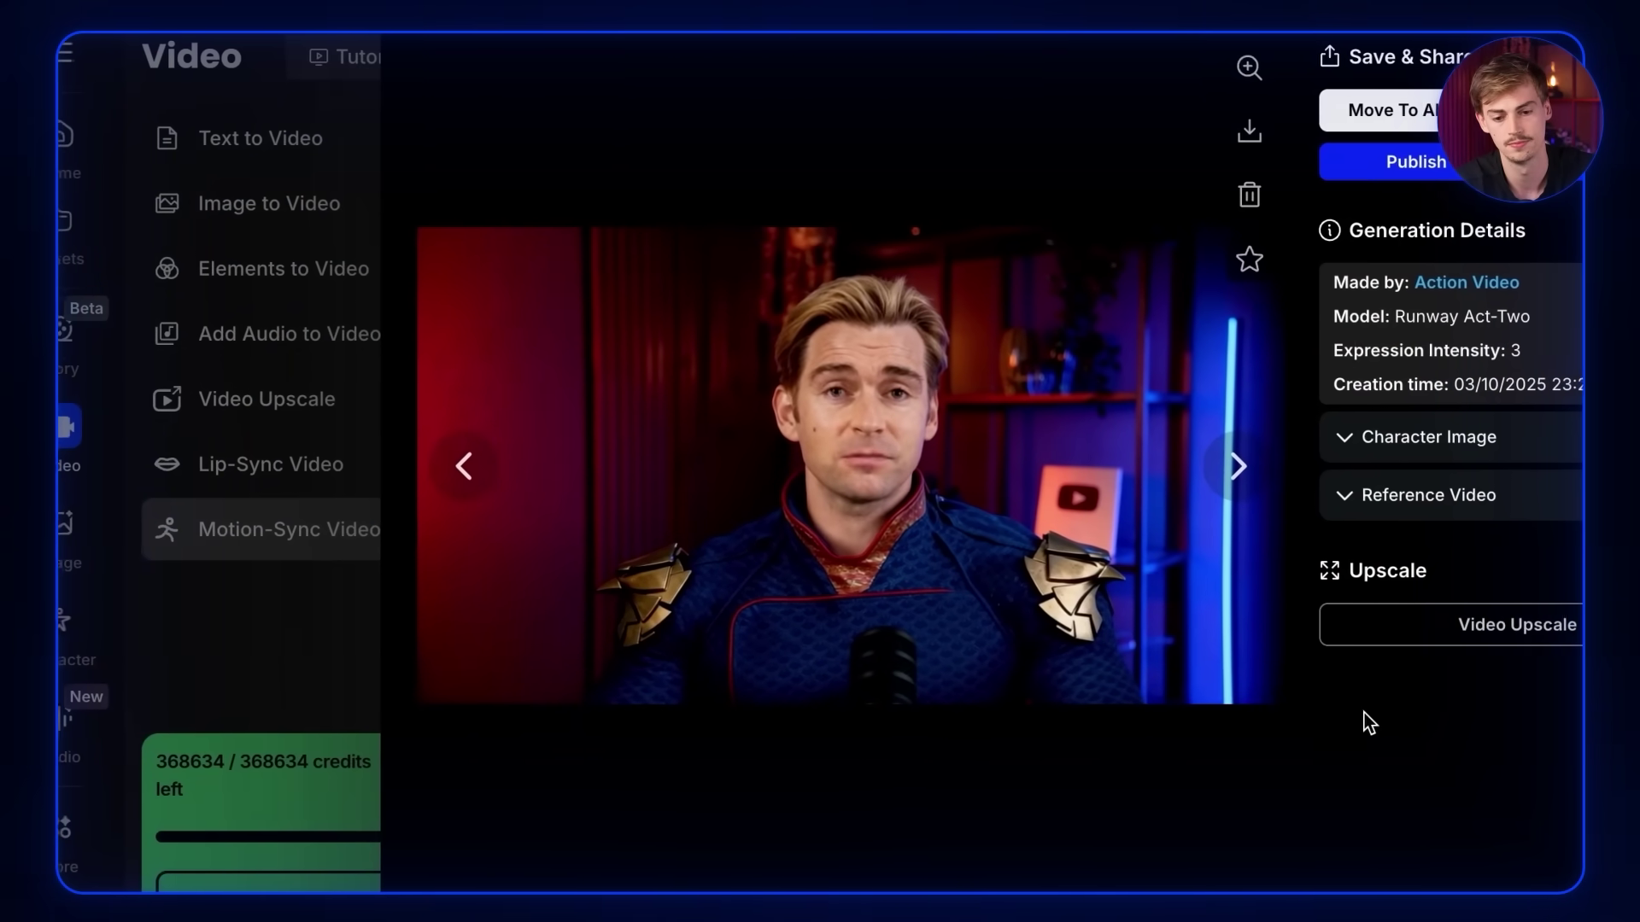
pyautogui.click(1165, 513)
pyautogui.click(1366, 496)
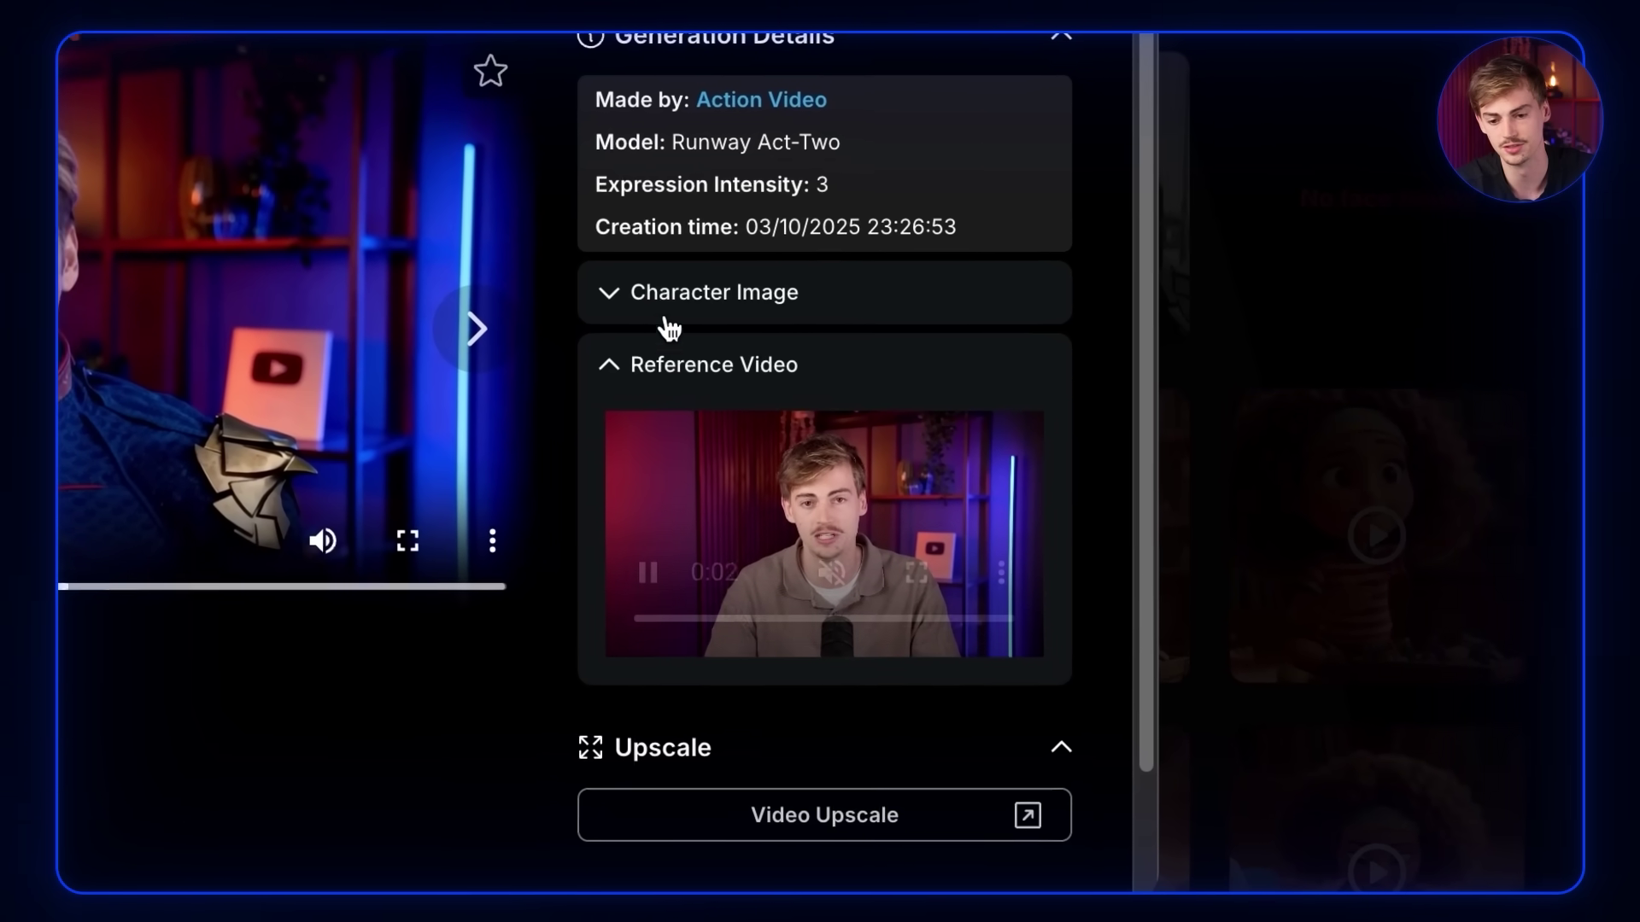
pyautogui.click(854, 340)
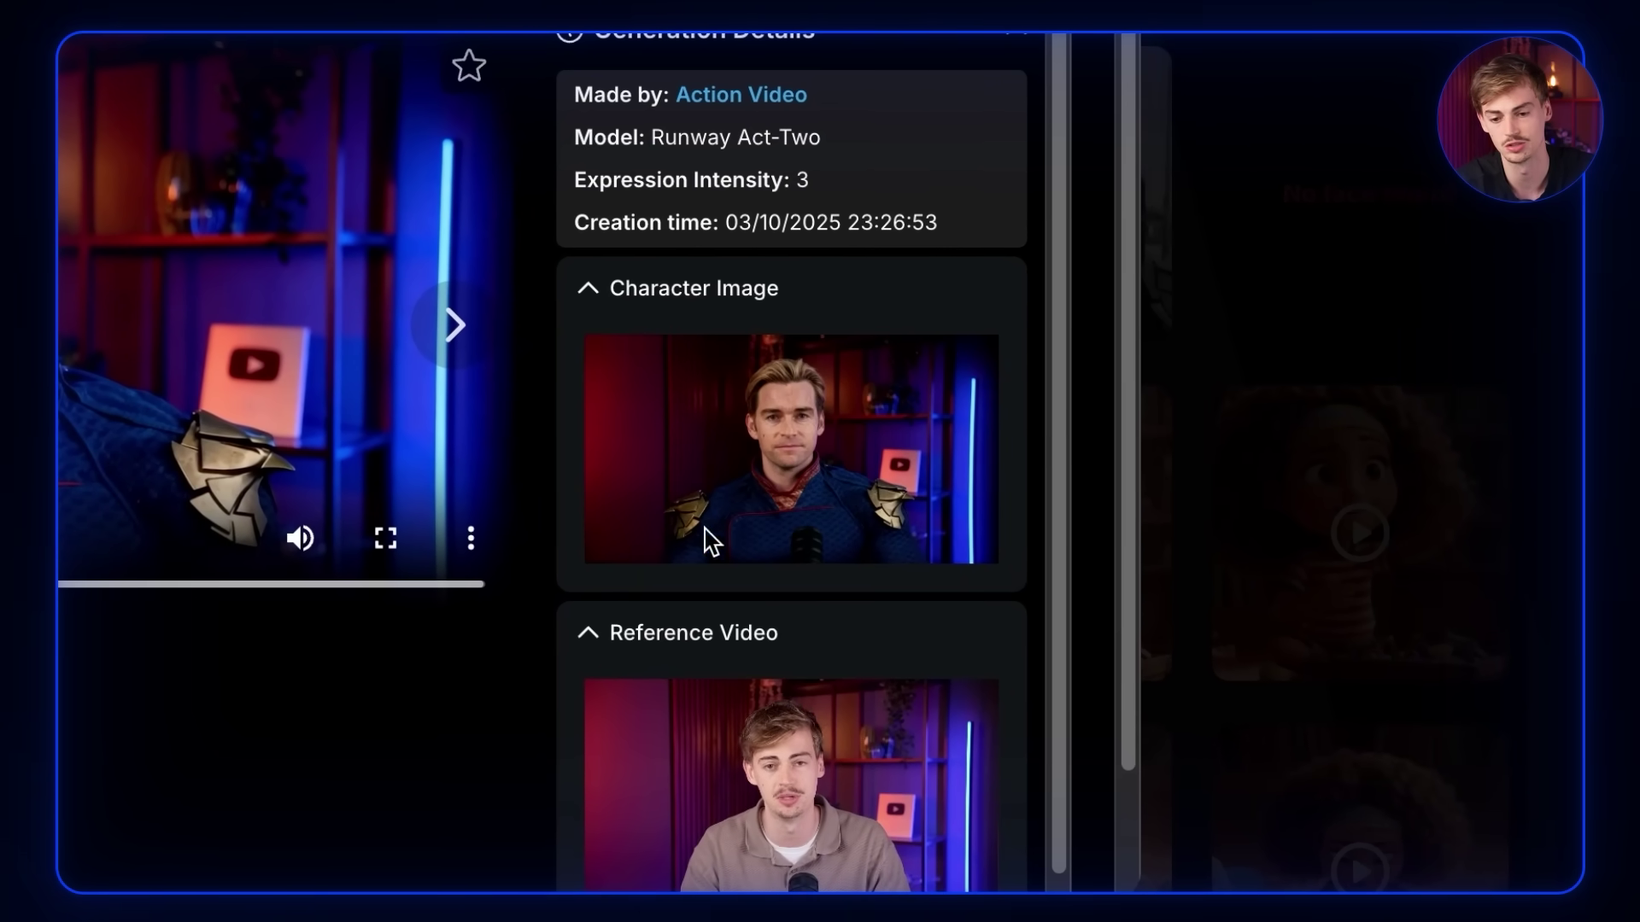